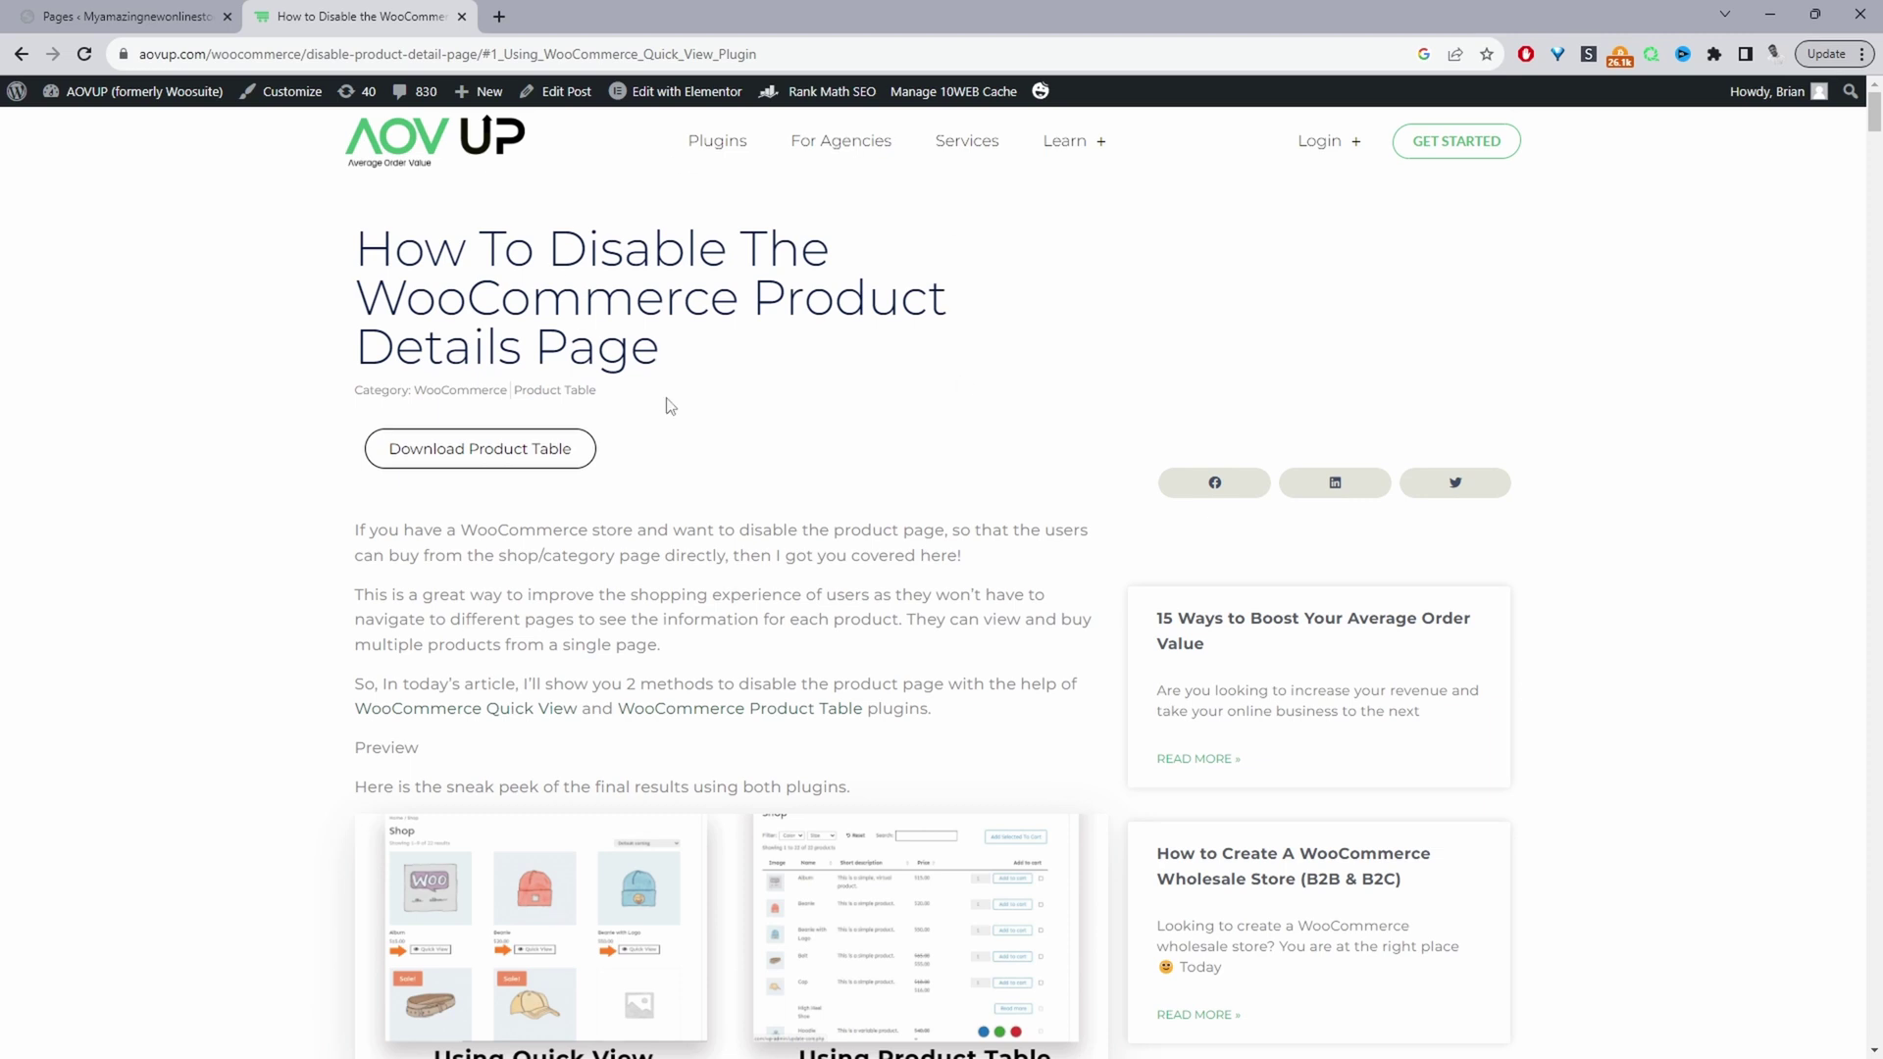
Step: Load aovup.com in a new tab, view its WooCommerce plugin list, then return to the dashboard tab
scroll(669, 405, "down", 1)
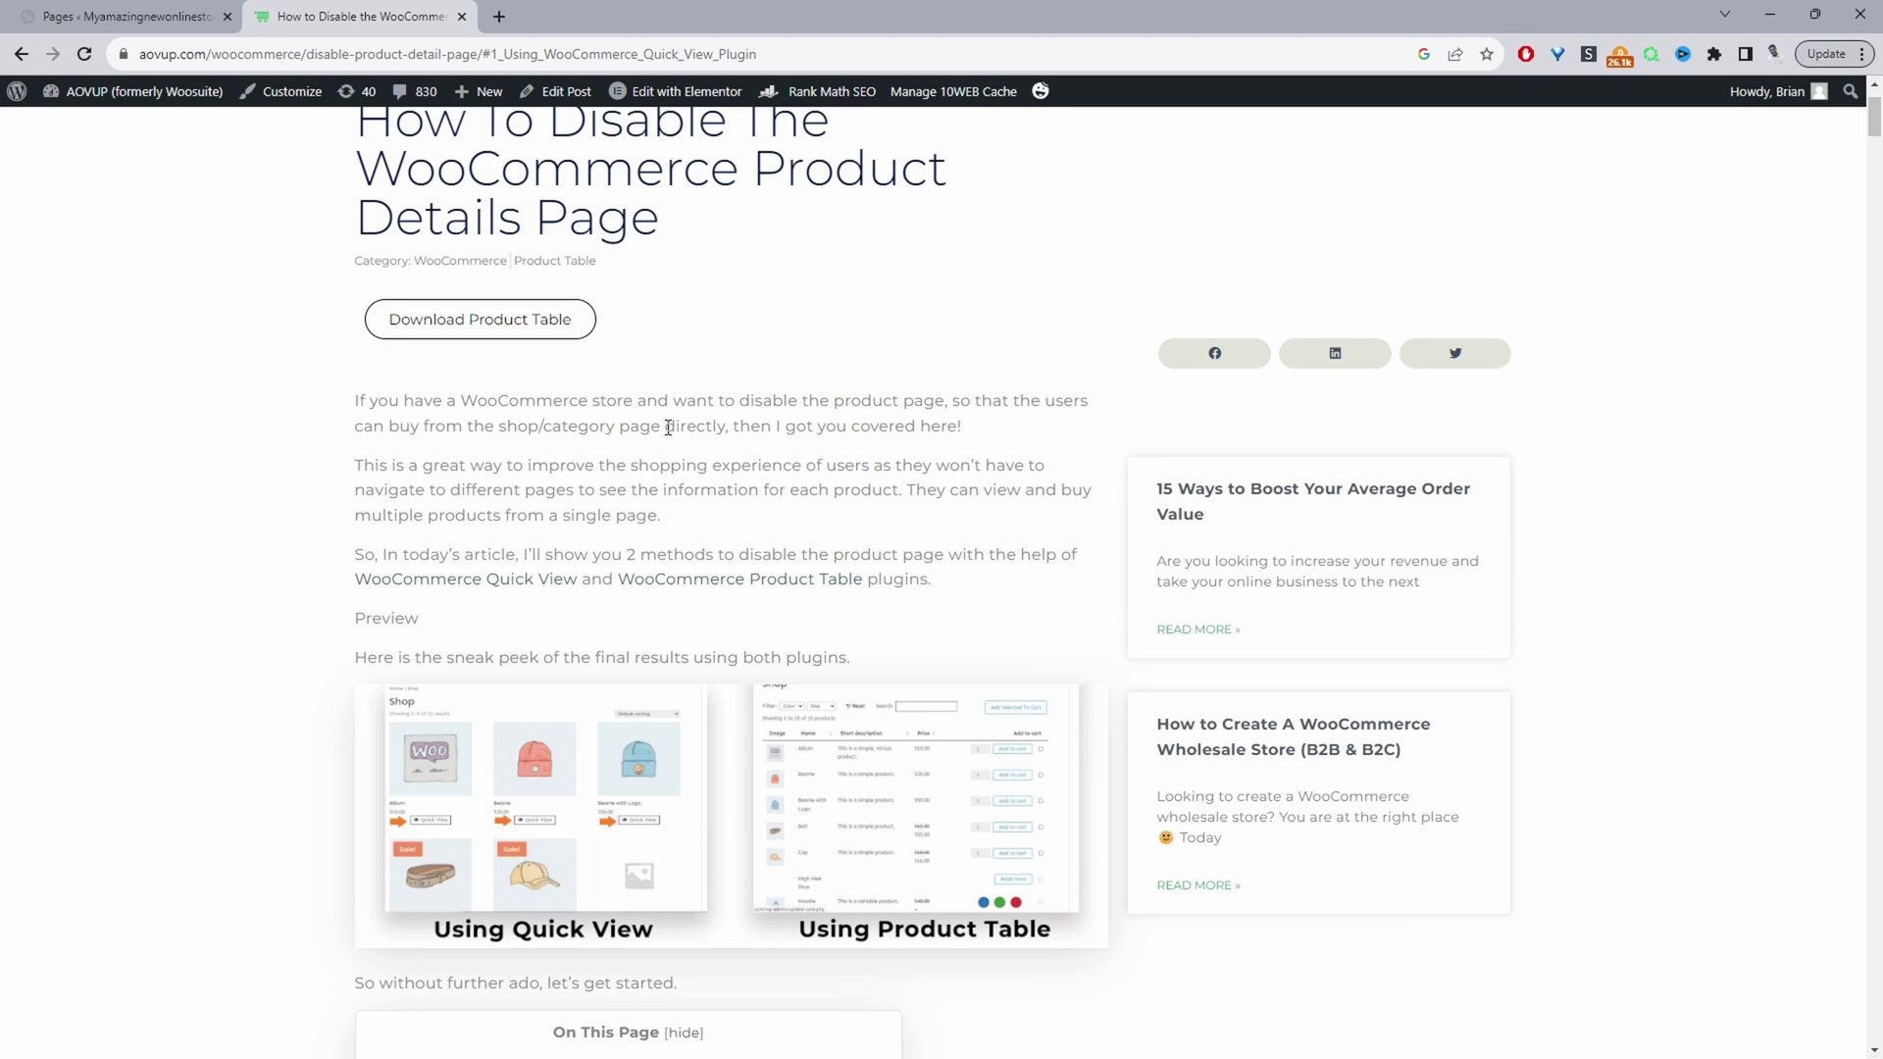
scroll(668, 427, "down", 2)
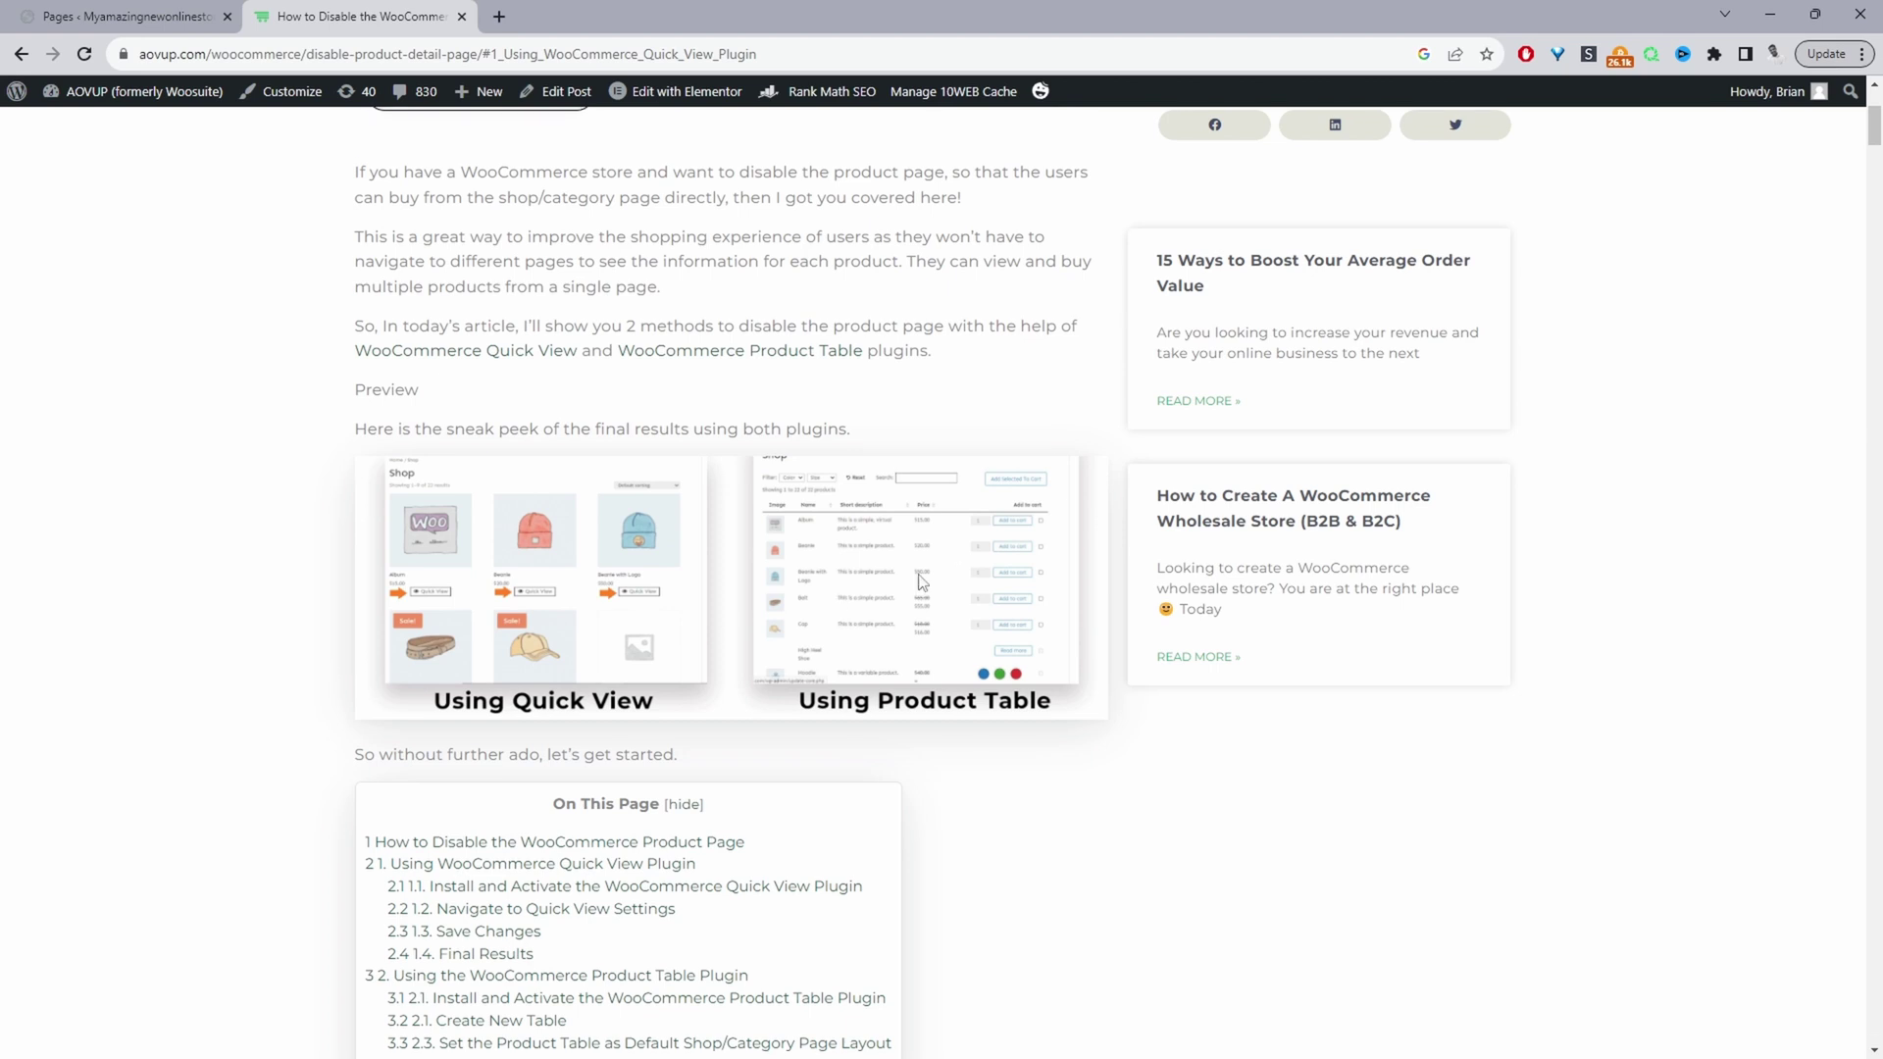
scroll(840, 605, "down", 1)
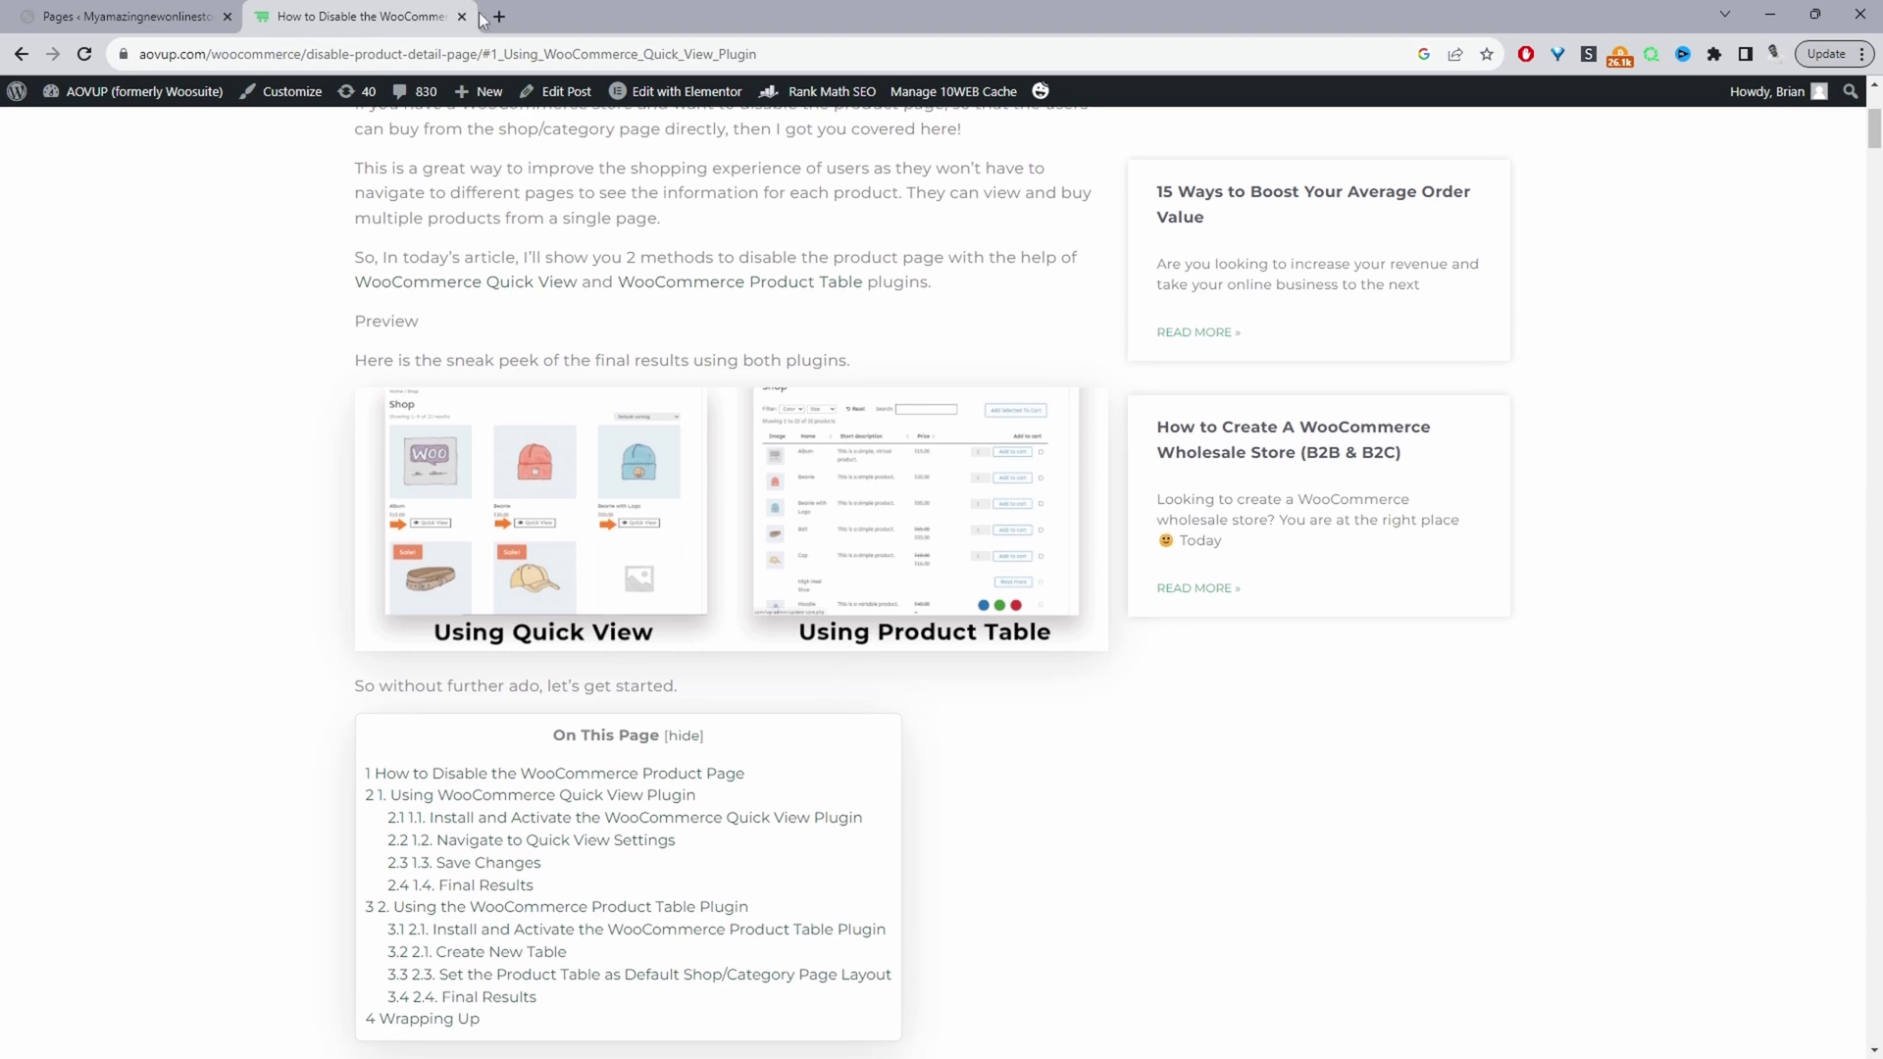
key("ctrl+t")
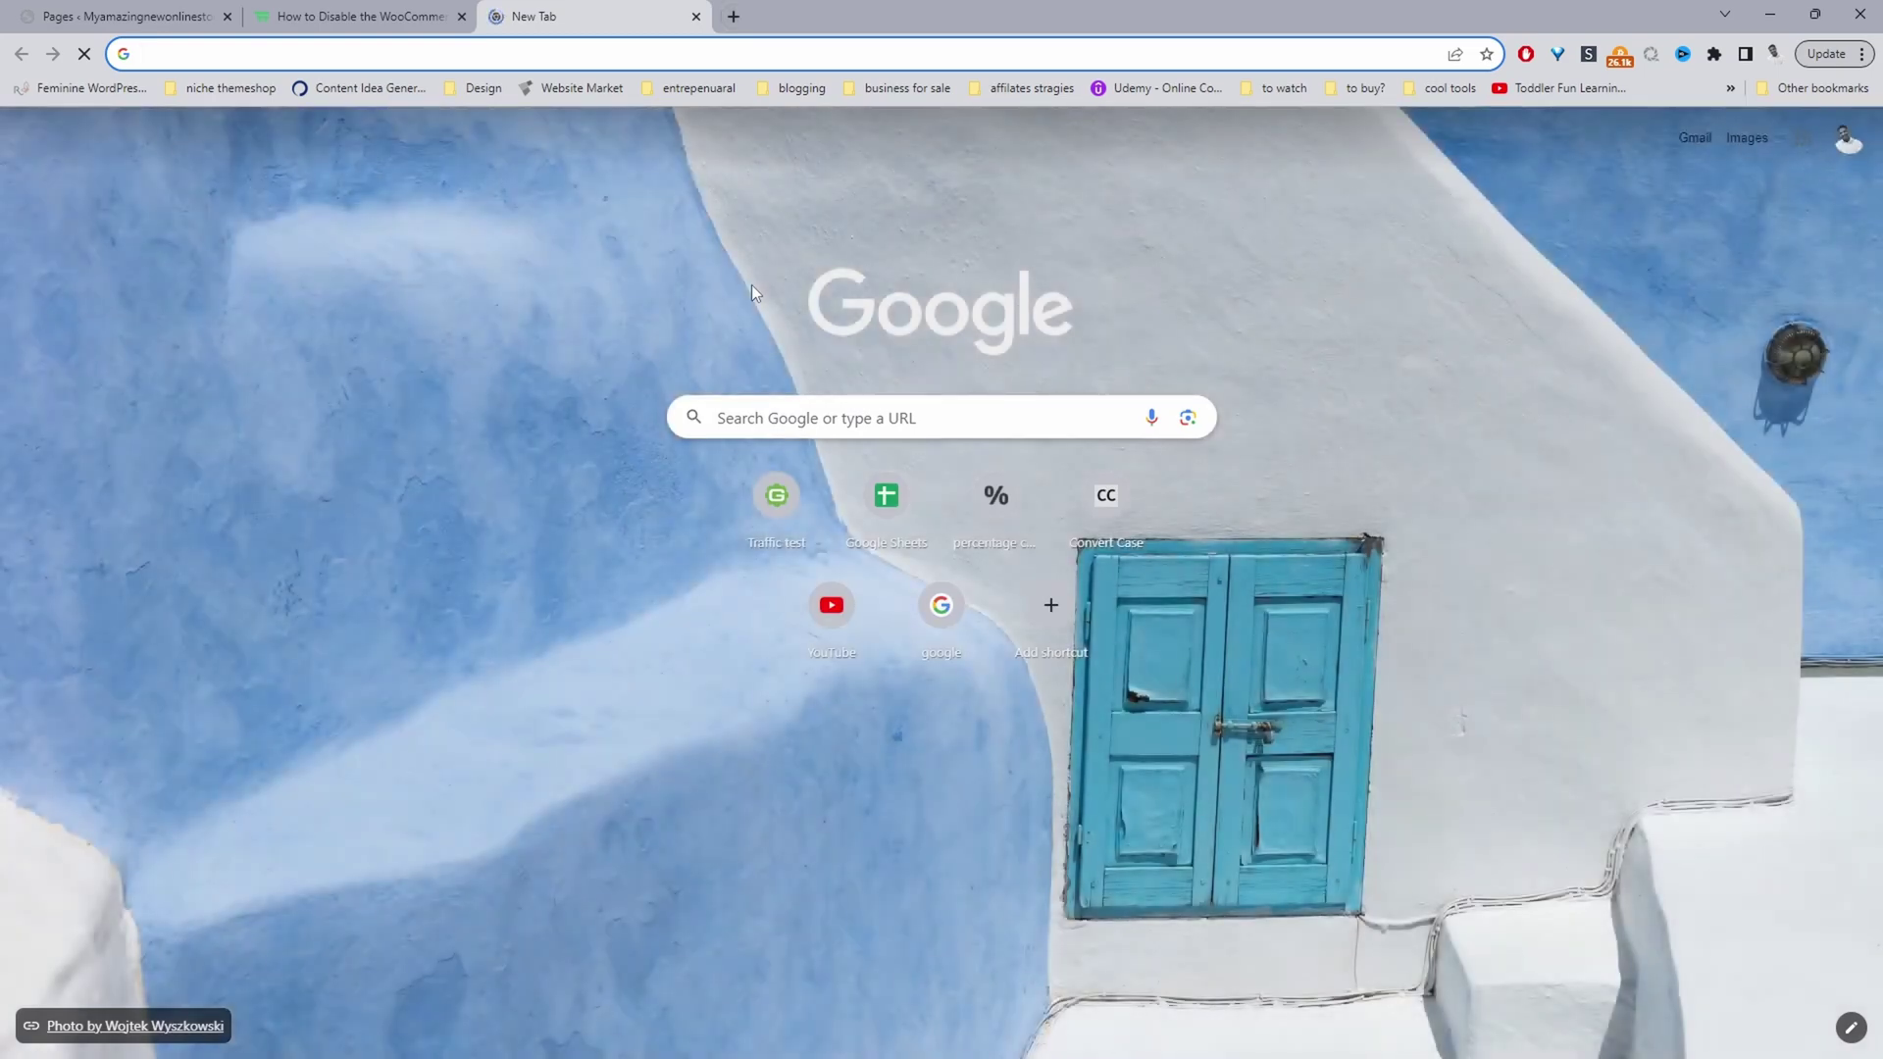
type("aovup.com")
key("Return")
left_click(723, 147)
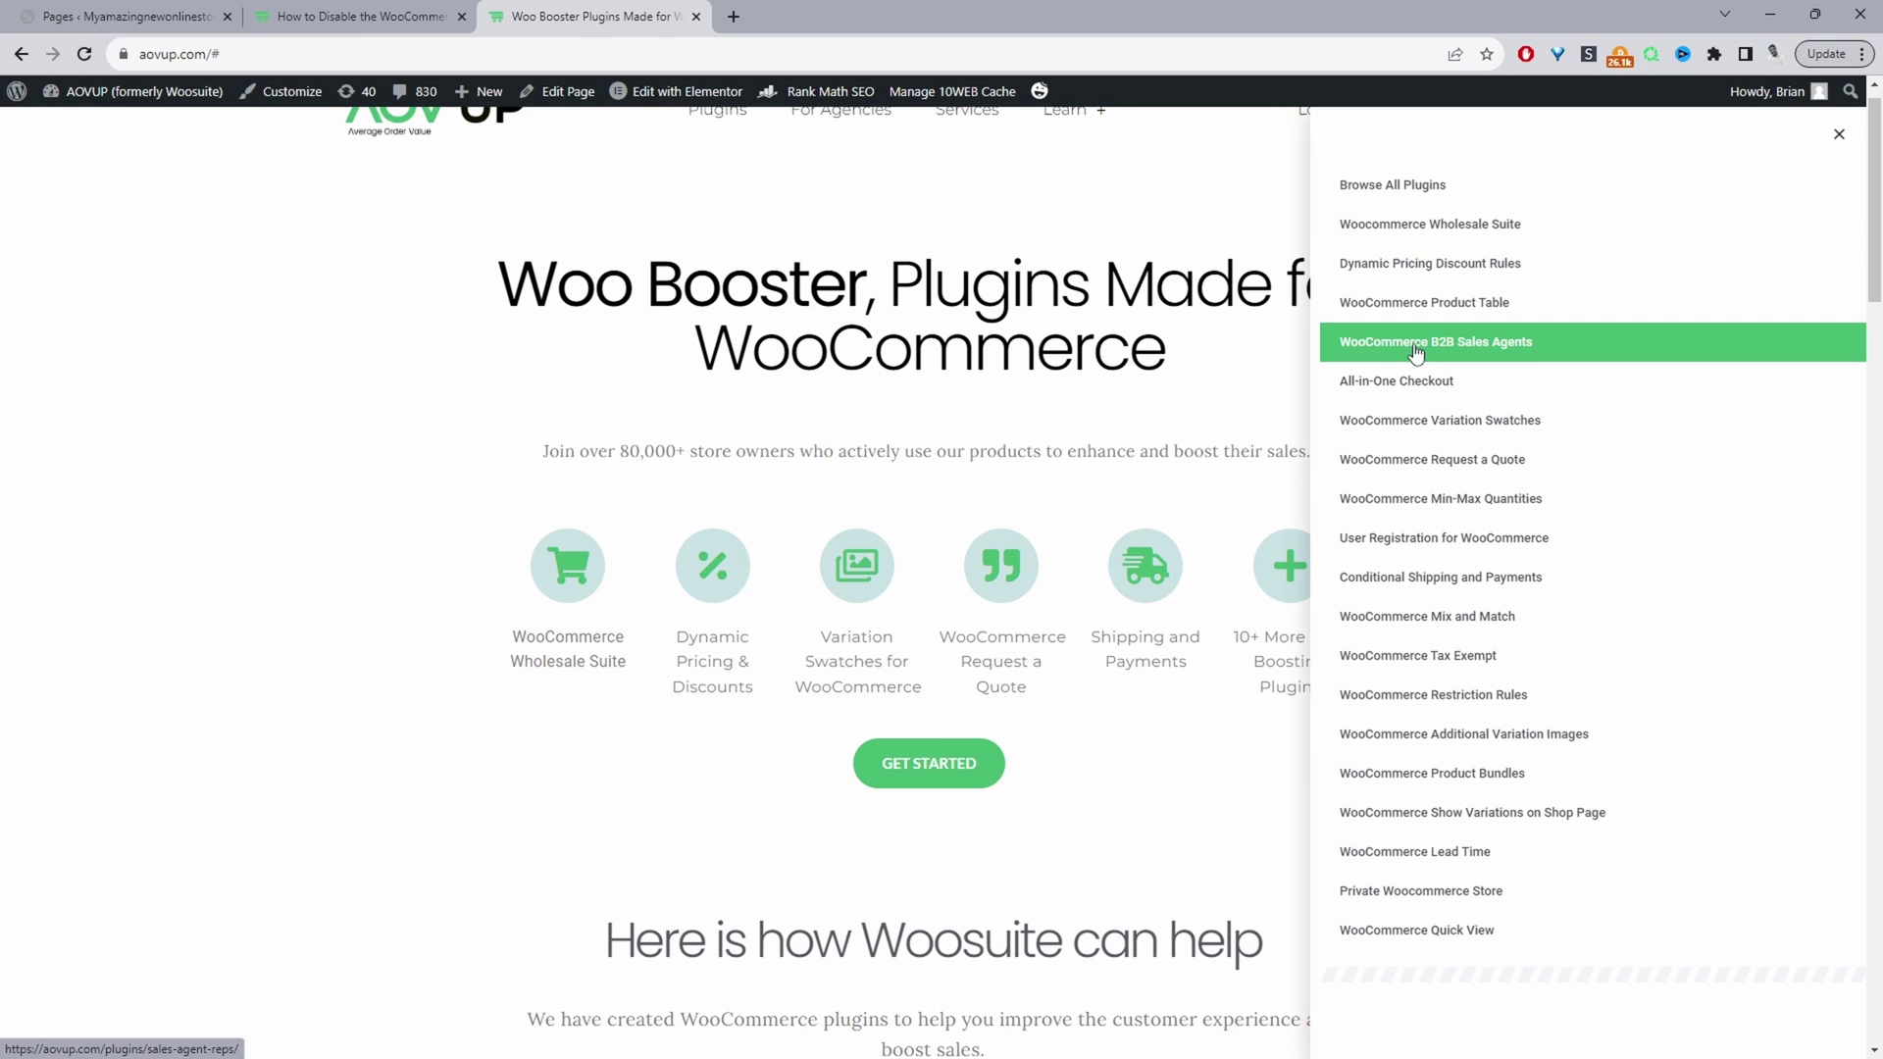
key("ctrl+1")
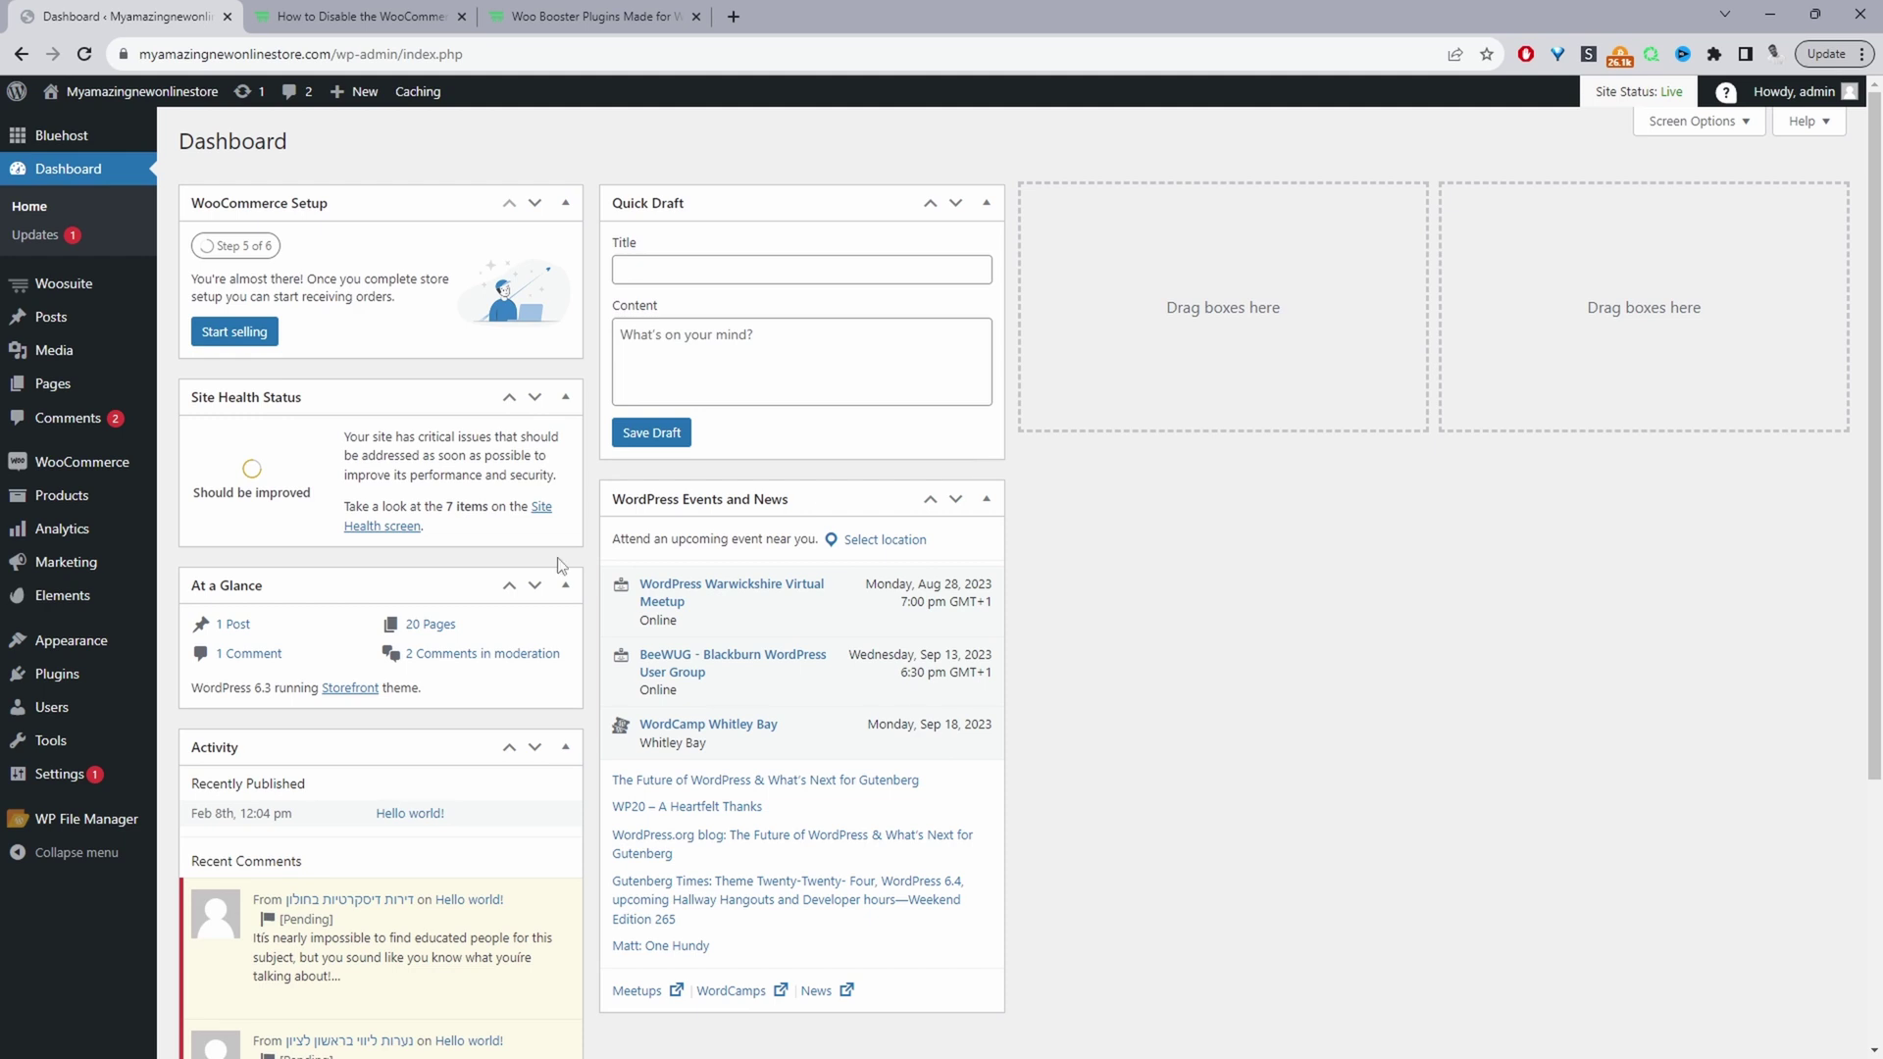
Step: Open the Woosuite Addons page in a new tab
mouse_move(58, 681)
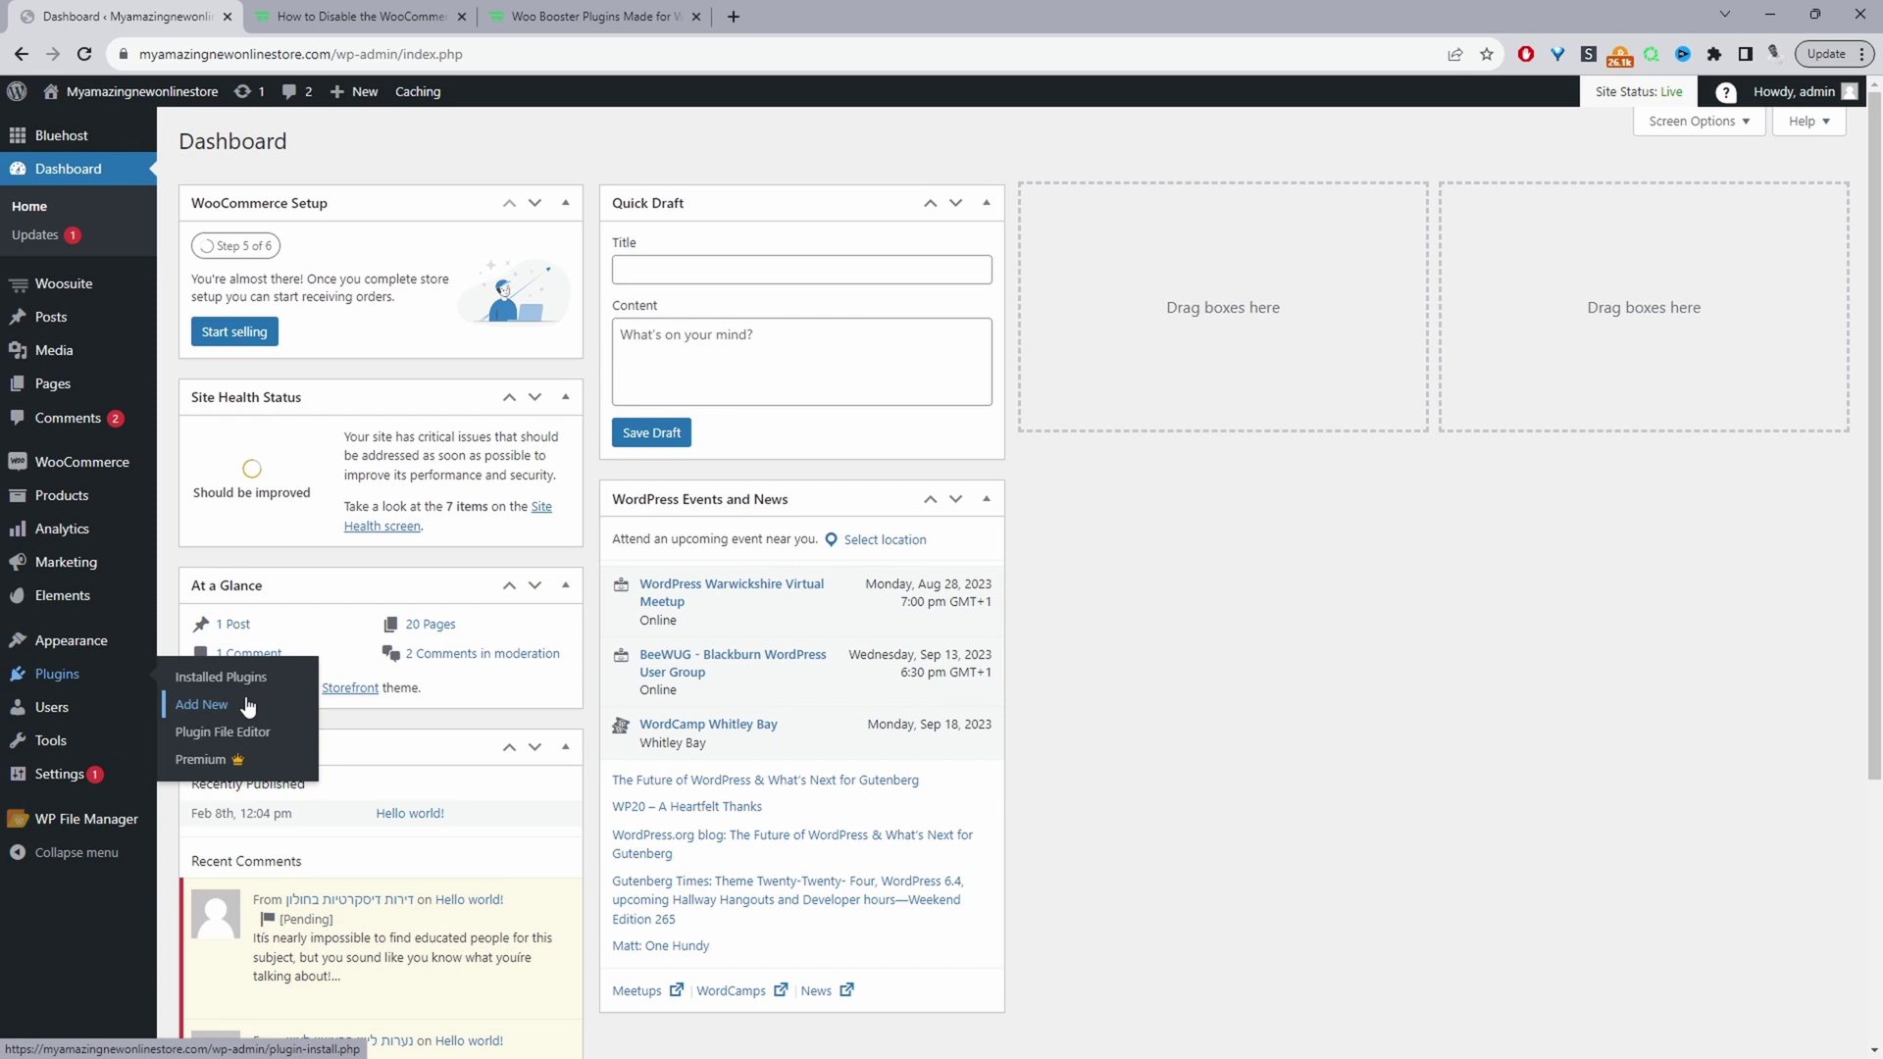
mouse_move(113, 296)
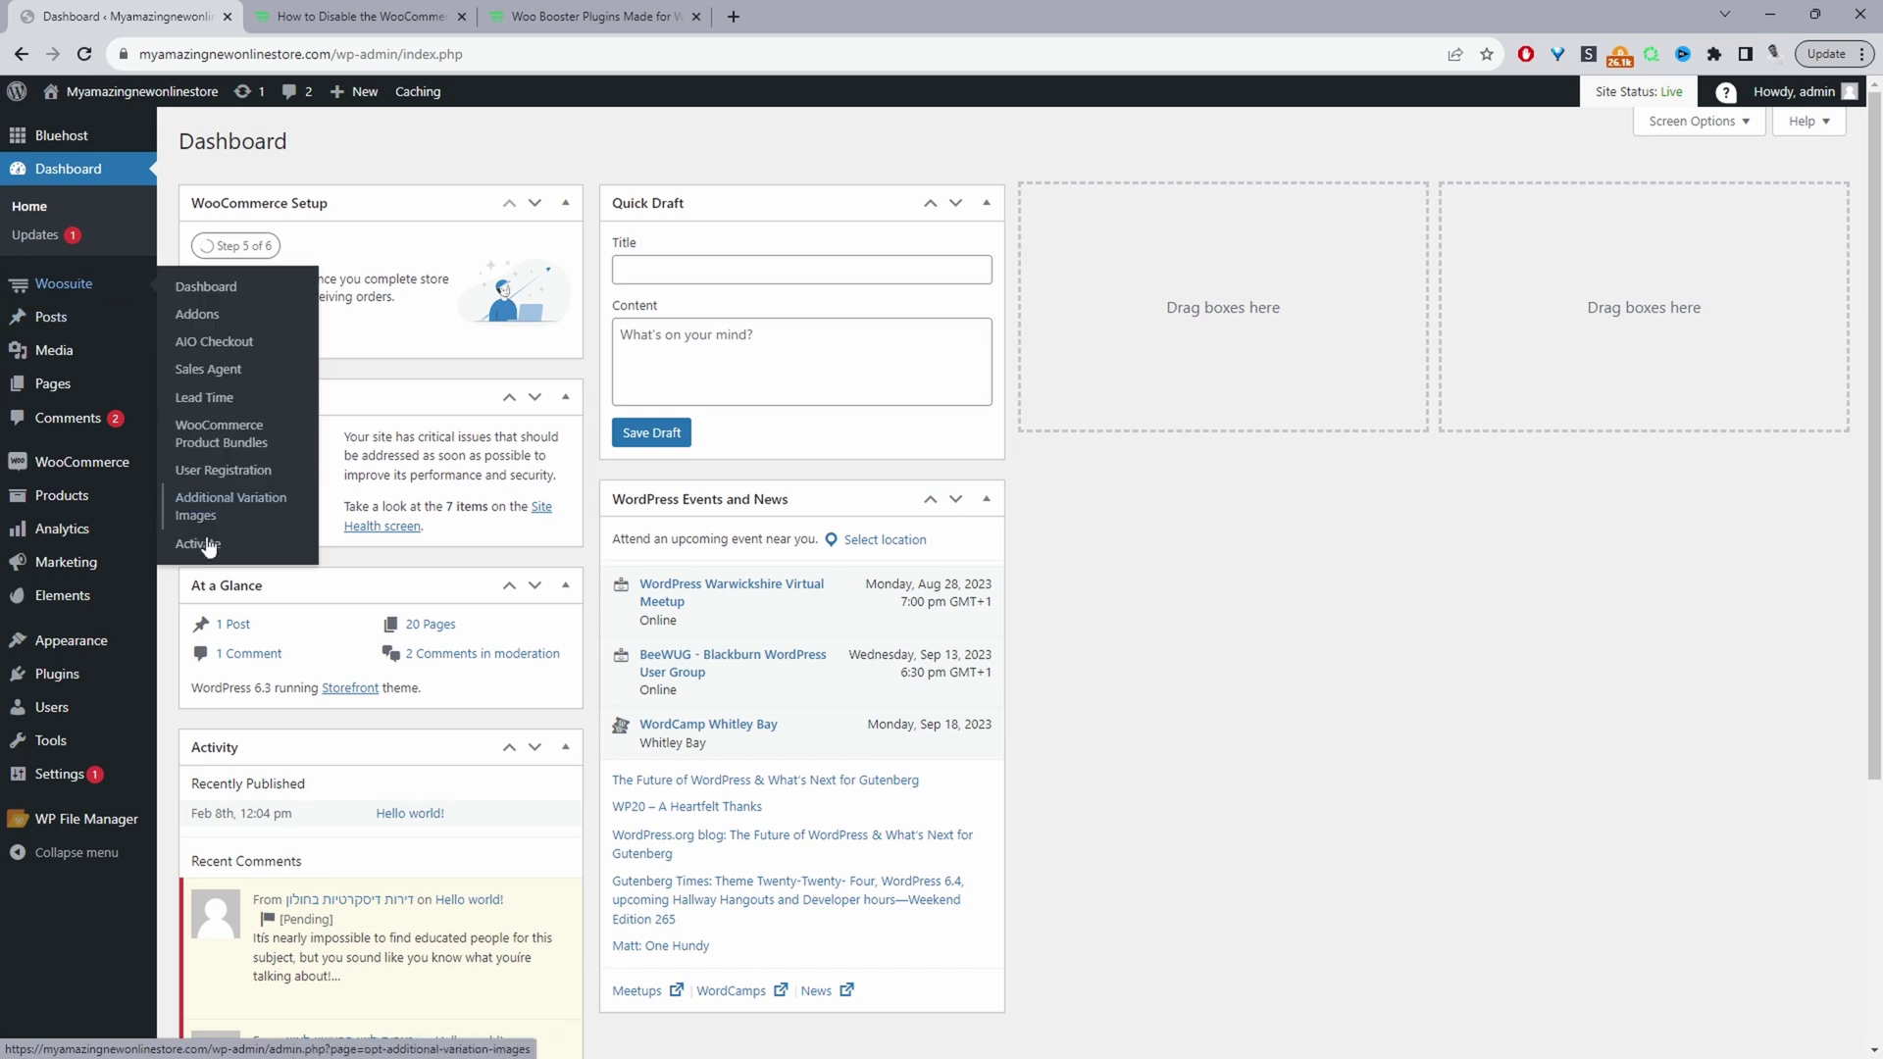
middle_click(217, 319)
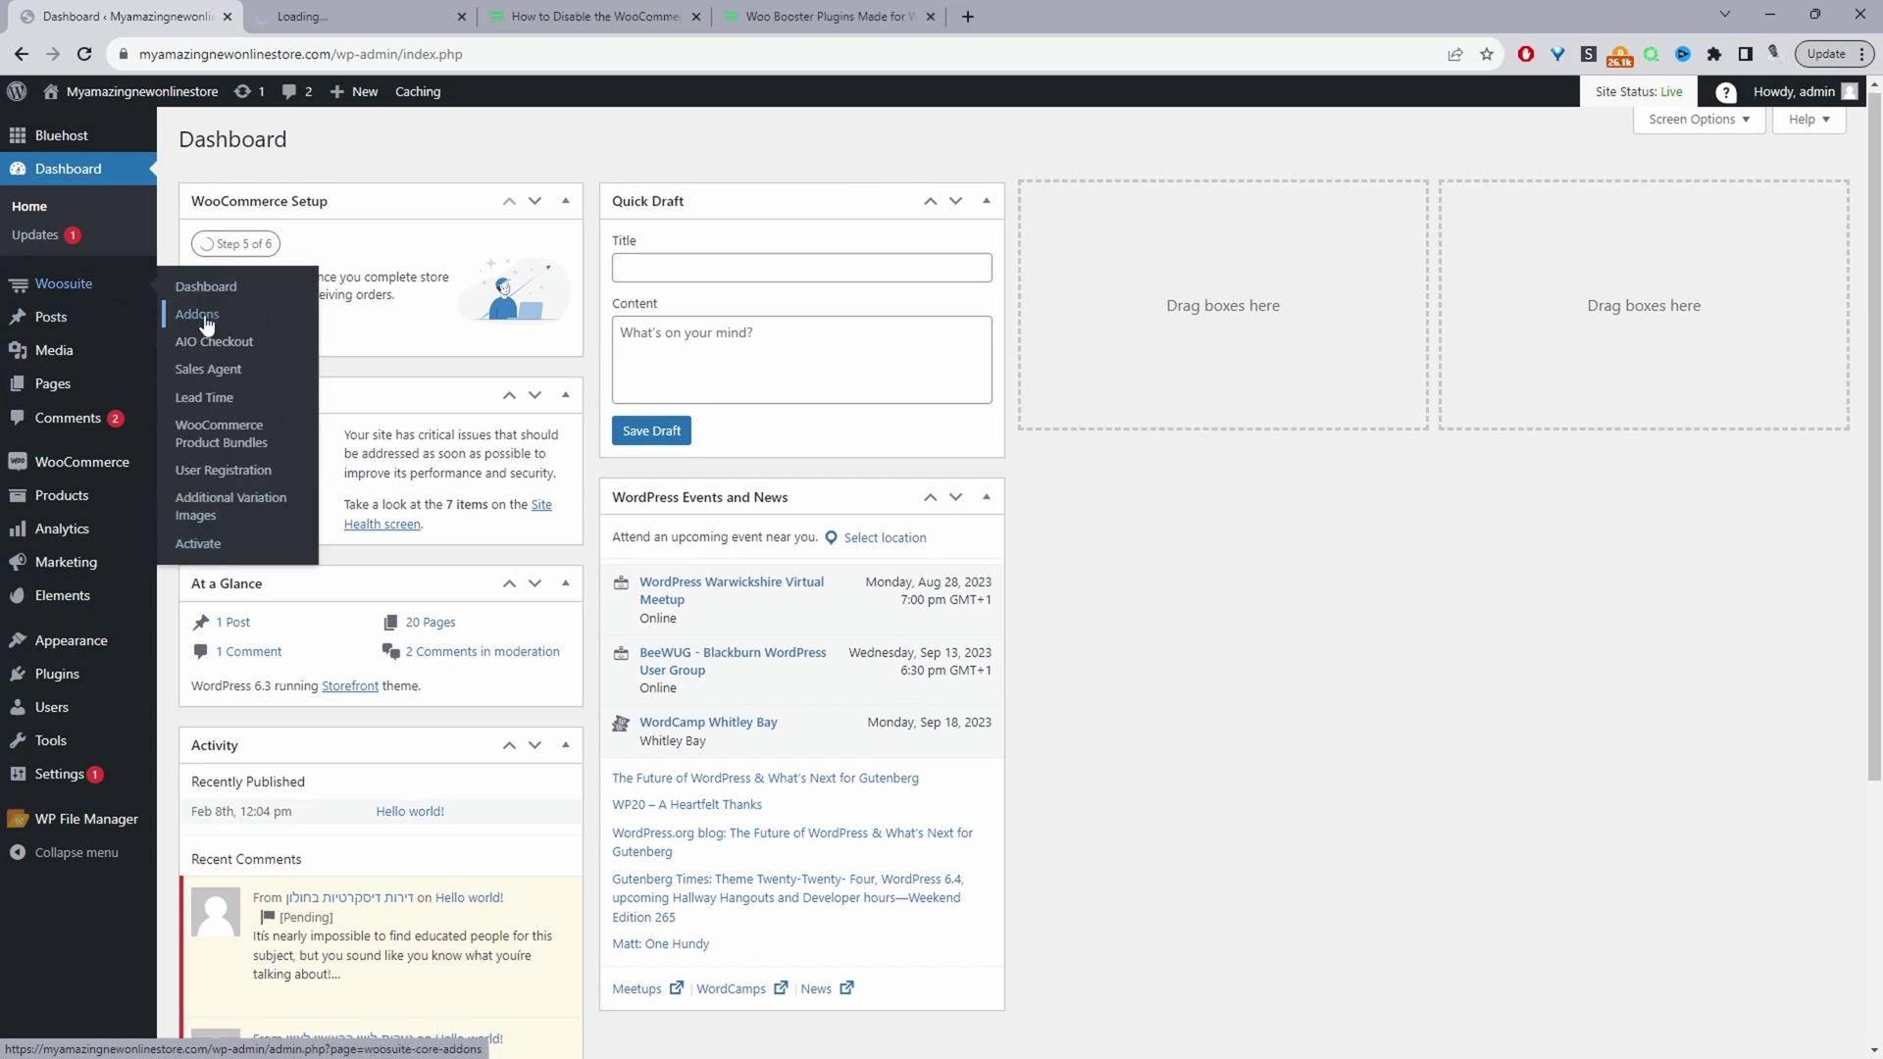
key("ctrl+Tab")
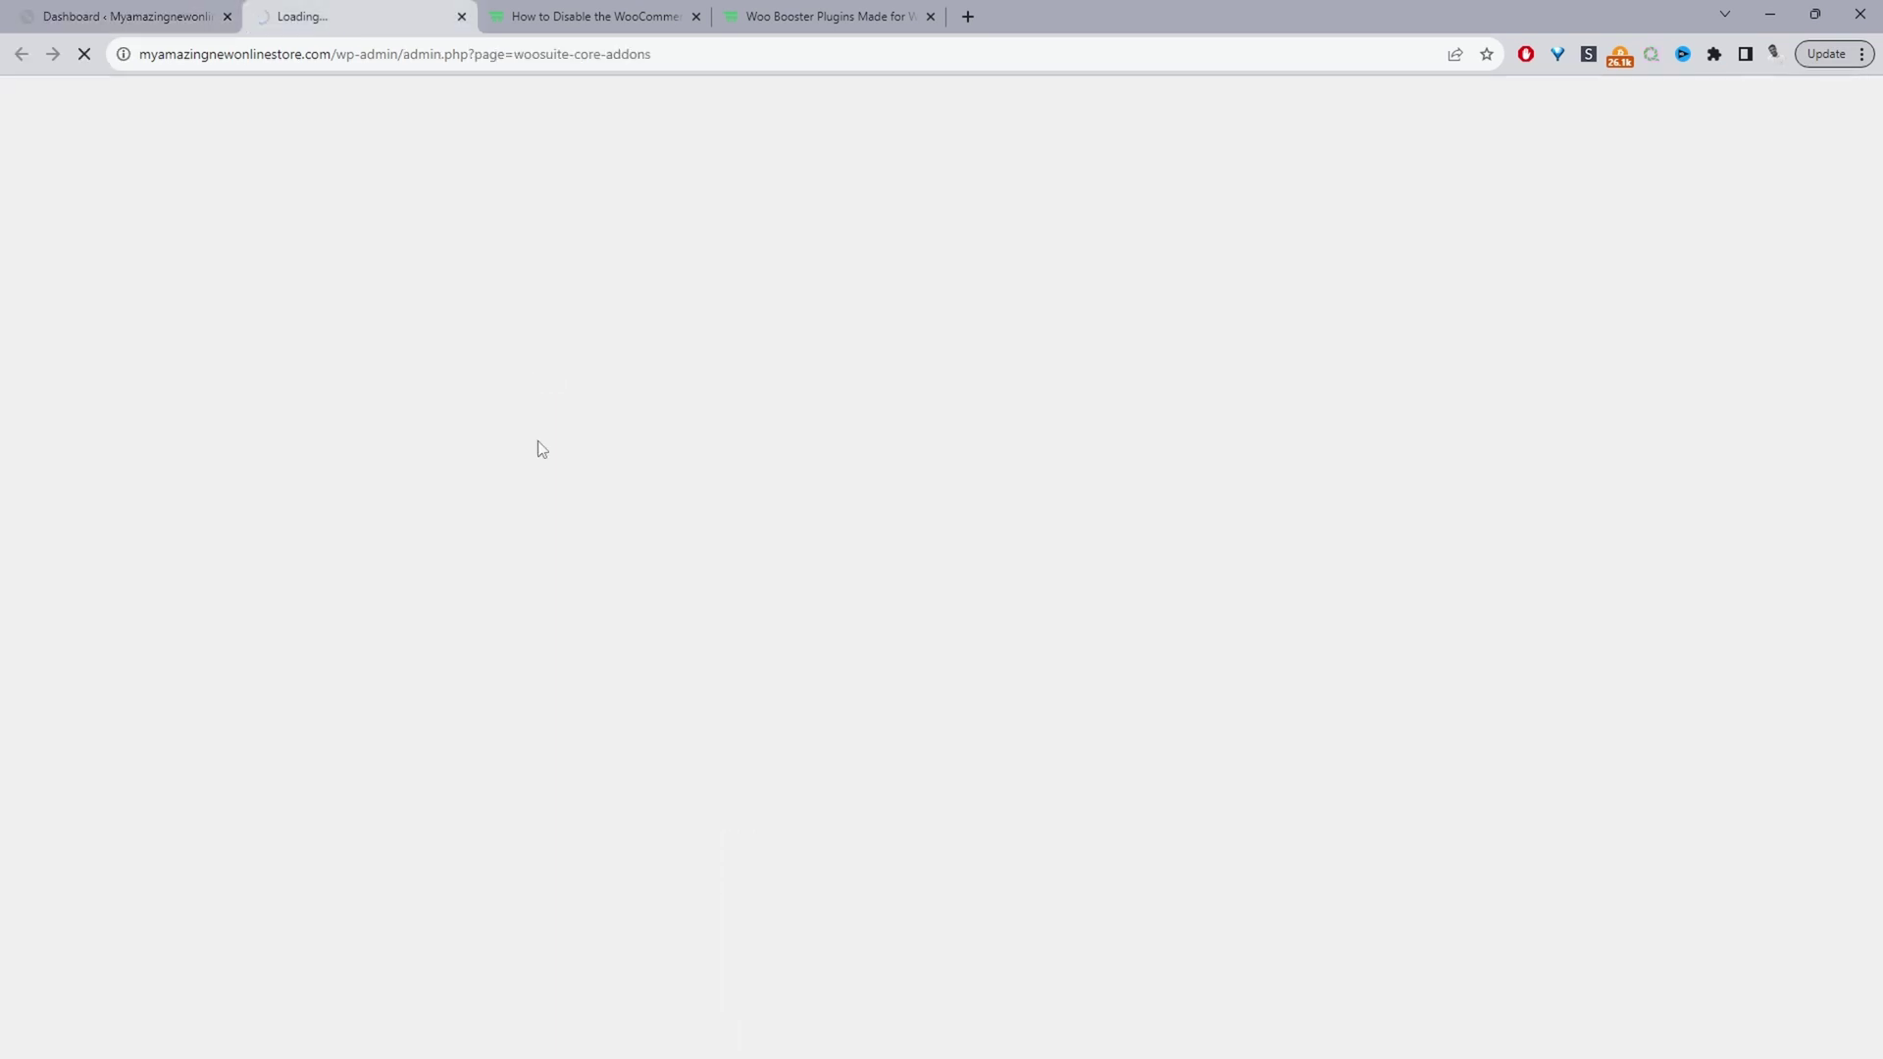
Step: Switch on the Product Table addon and install the Quick View addon
scroll(764, 451, "down", 5)
scroll(980, 534, "down", 3)
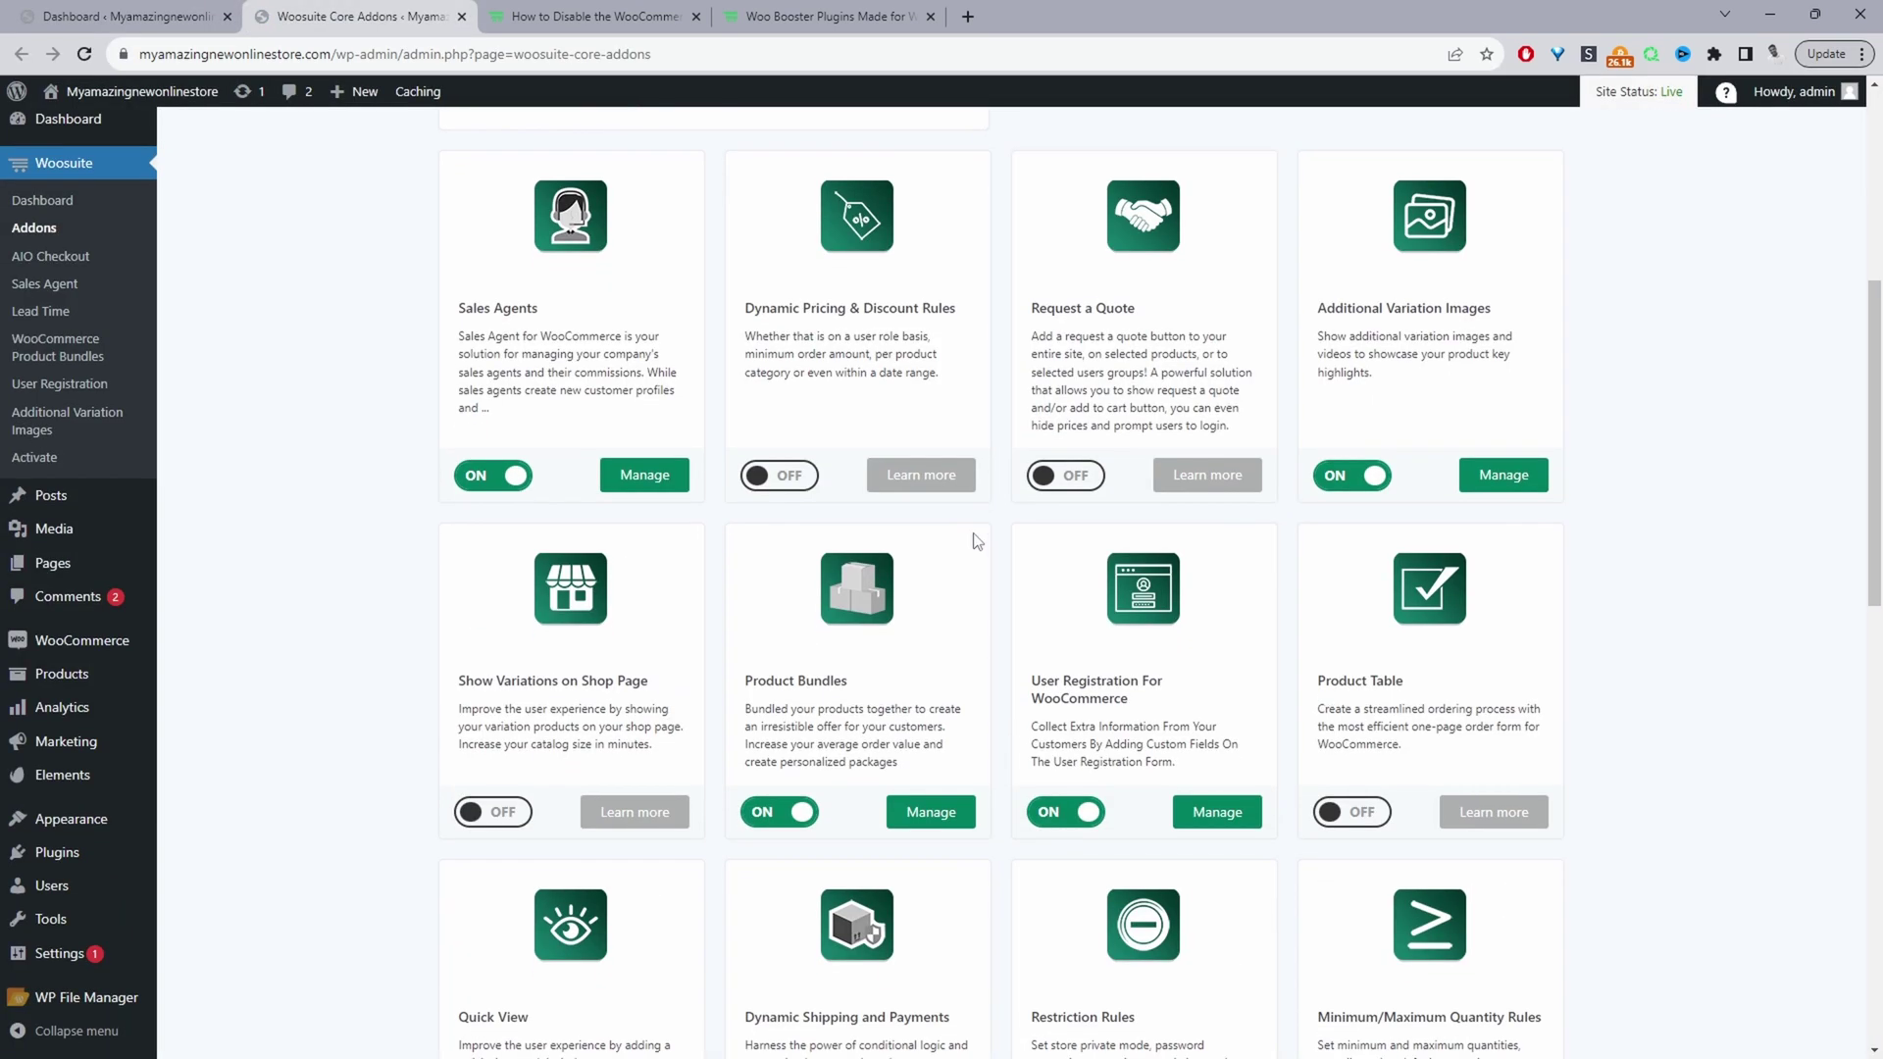
left_click(1332, 557)
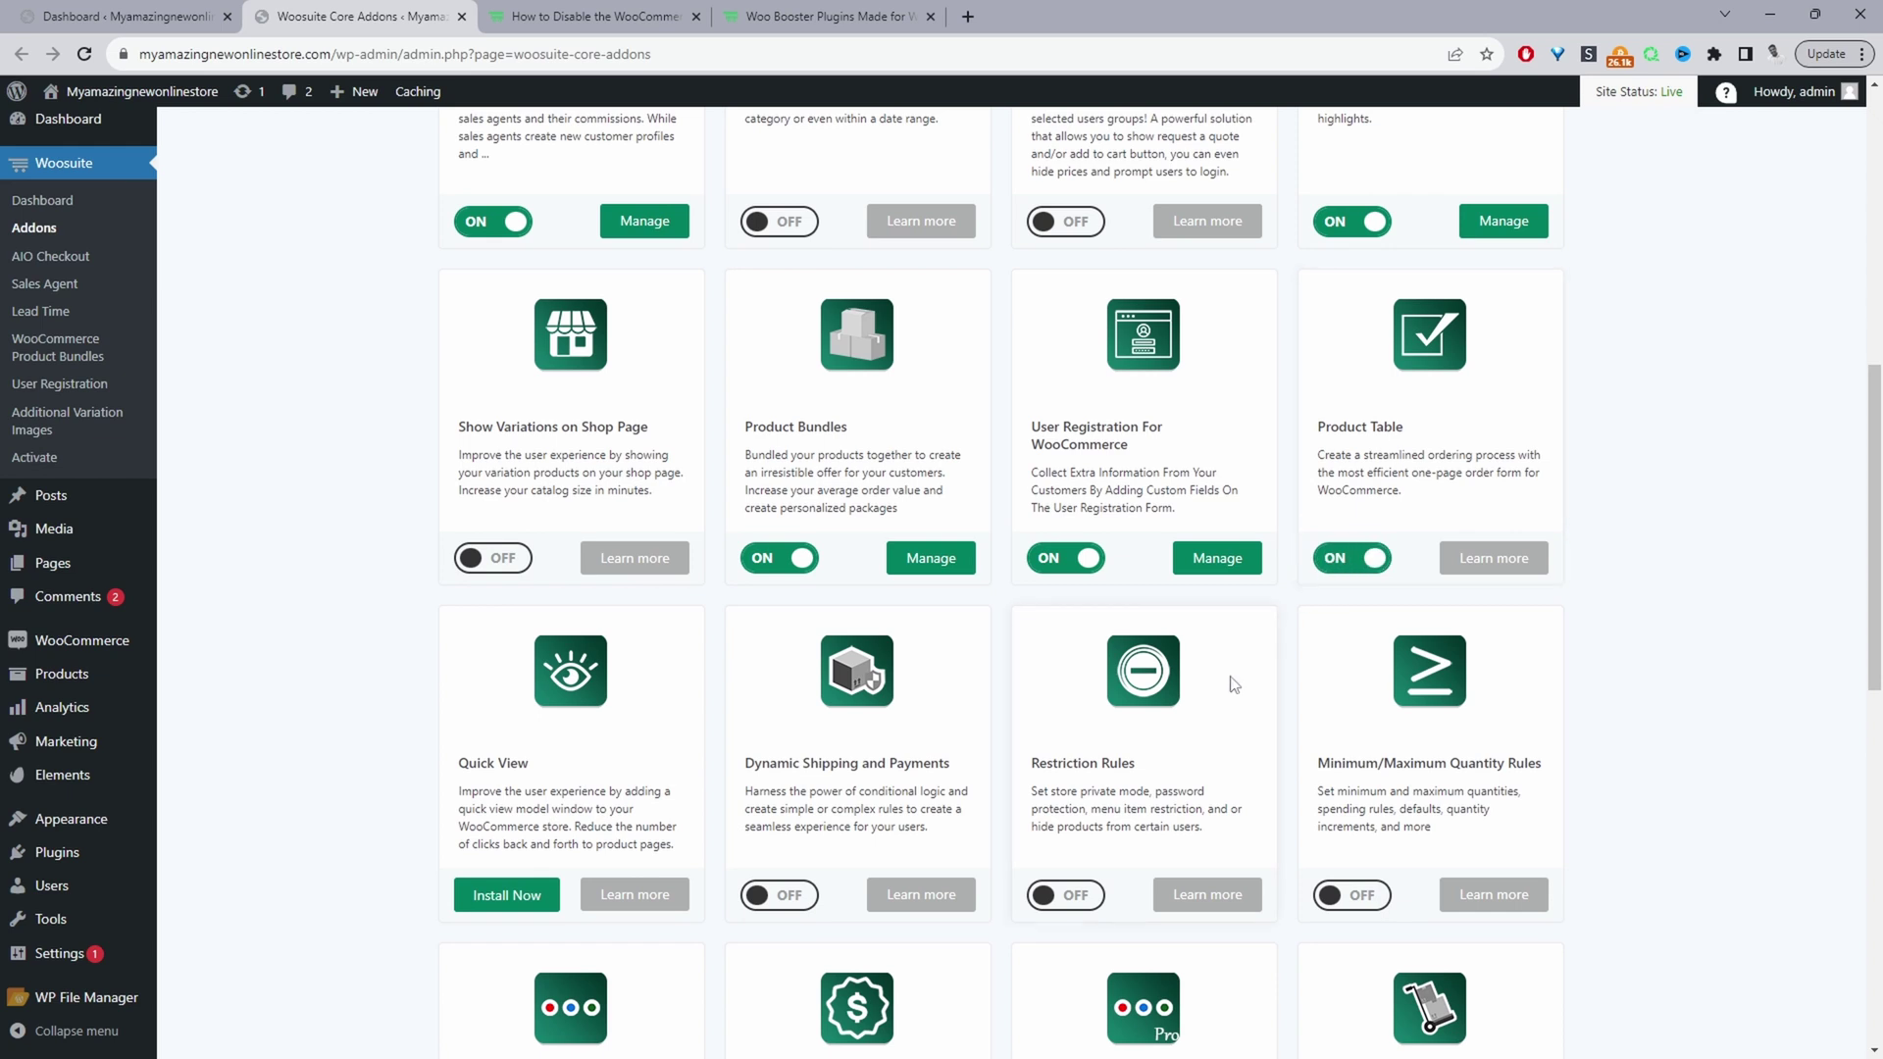
left_click(478, 900)
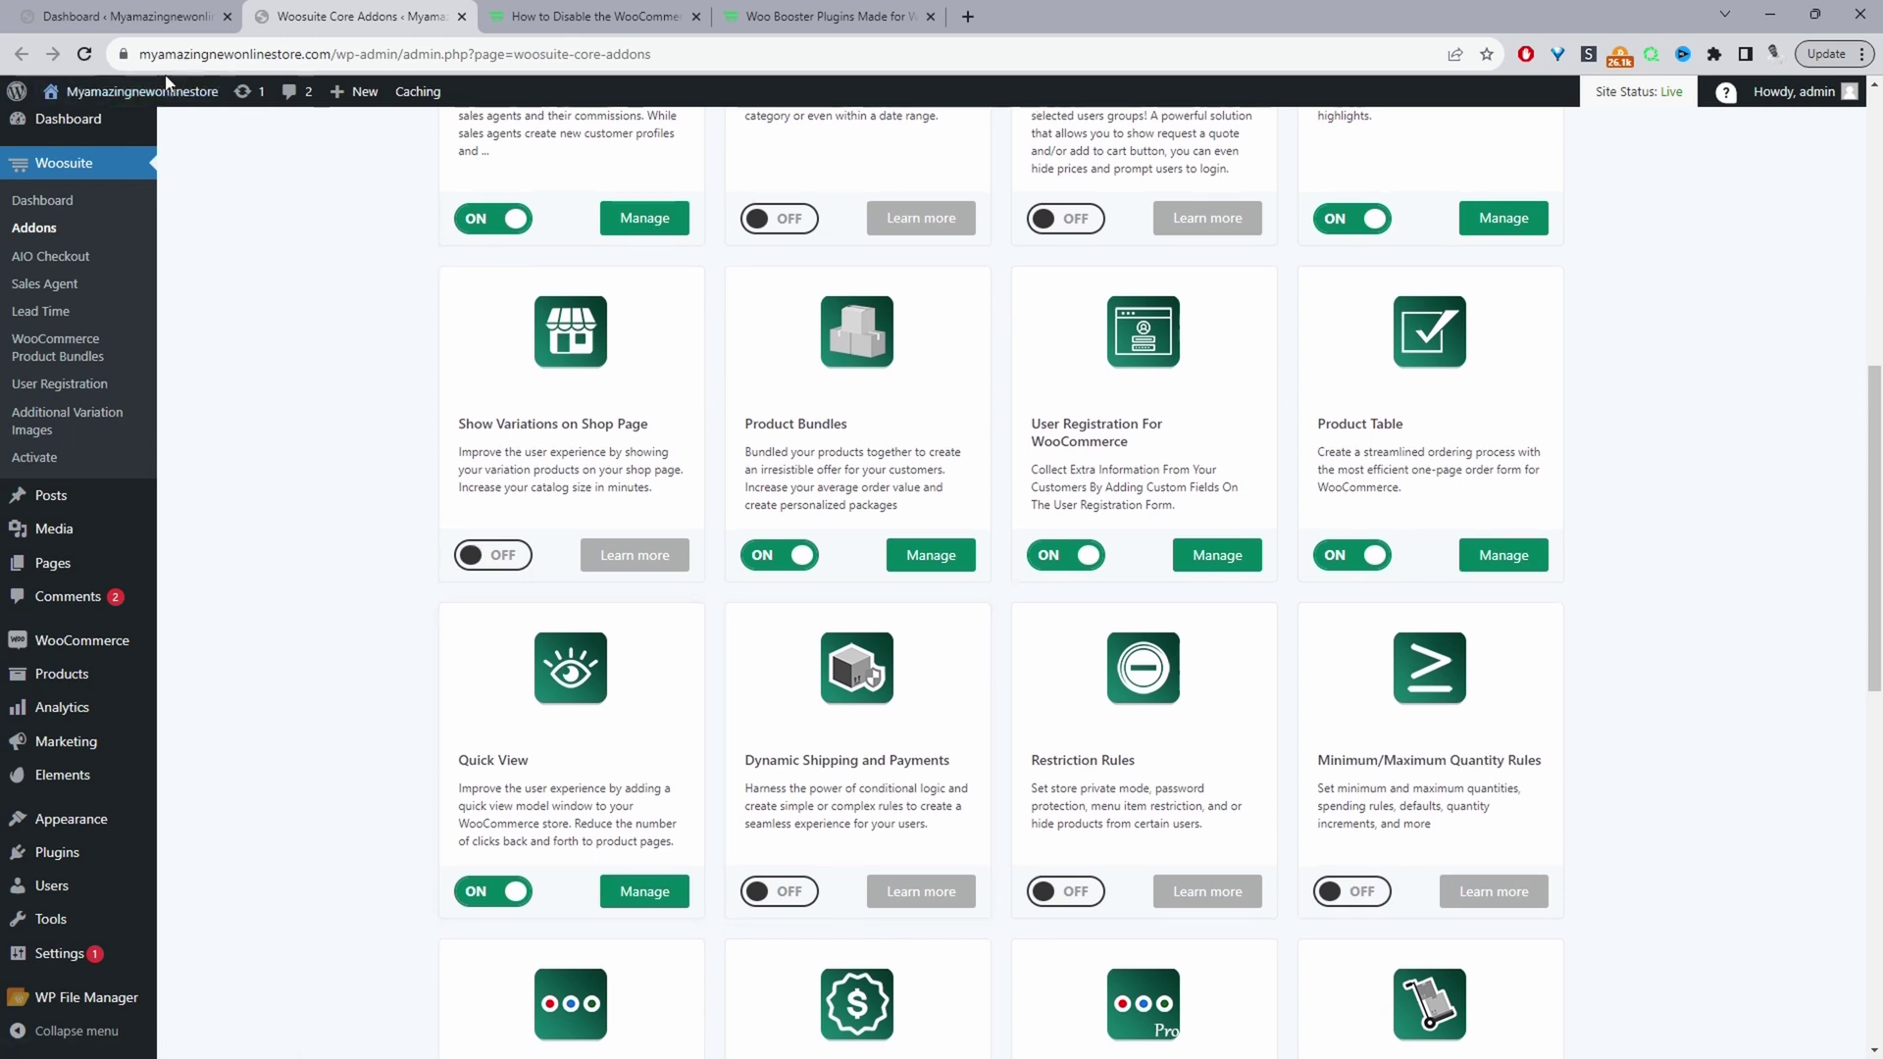
Step: Open the storefront's Shop page in a new tab via Visit Store
mouse_move(162, 98)
middle_click(98, 151)
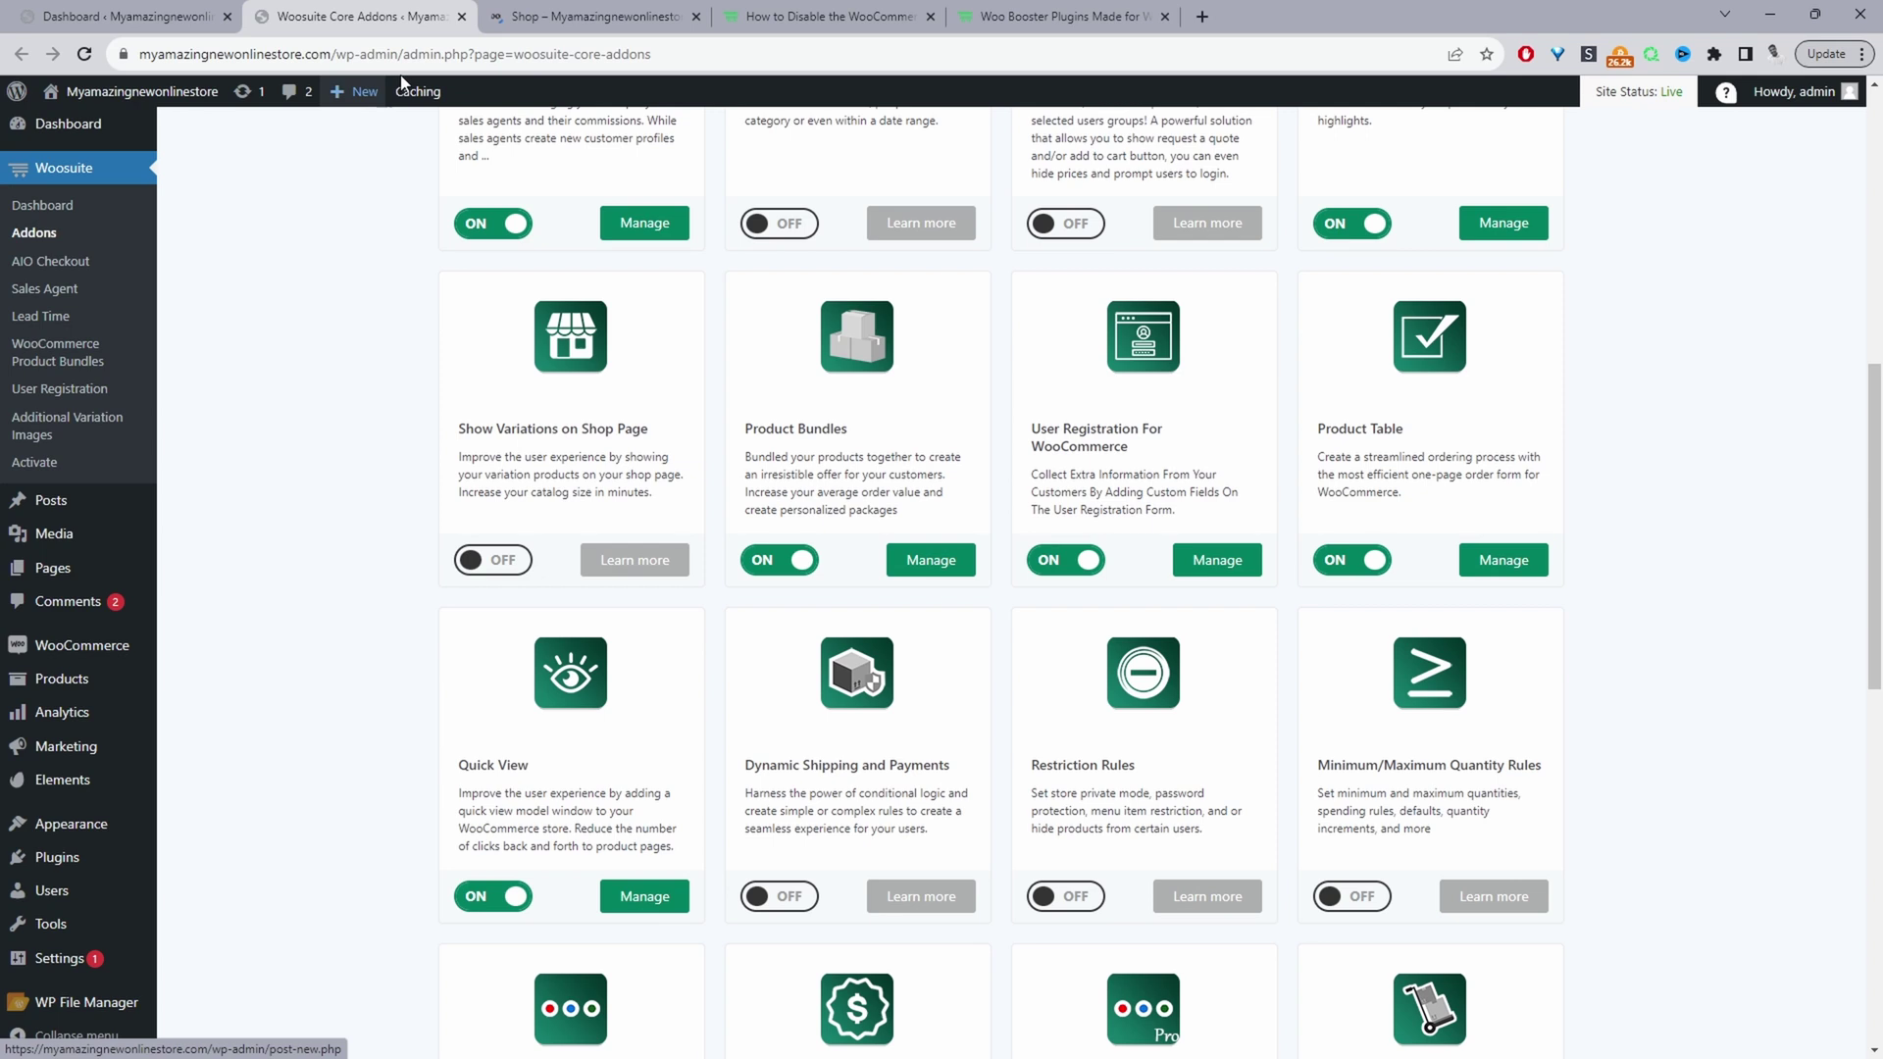
left_click(588, 16)
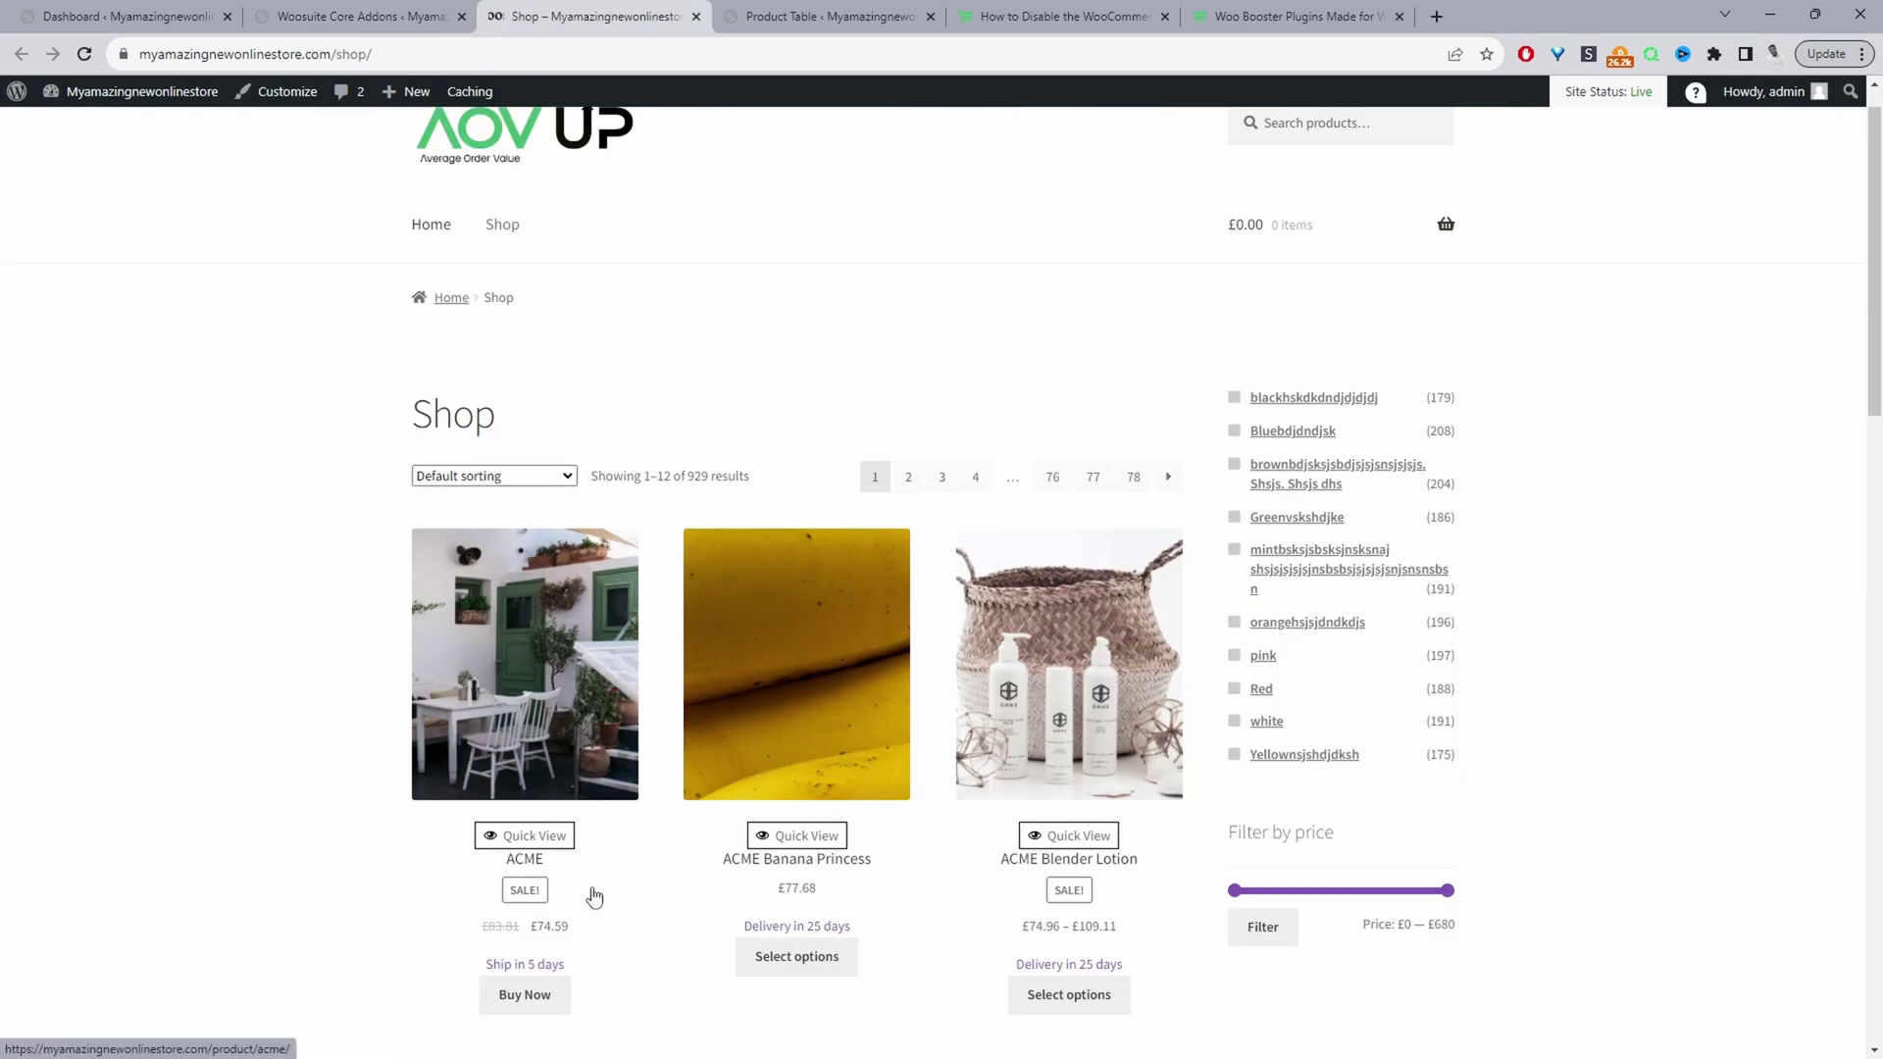
left_click(534, 840)
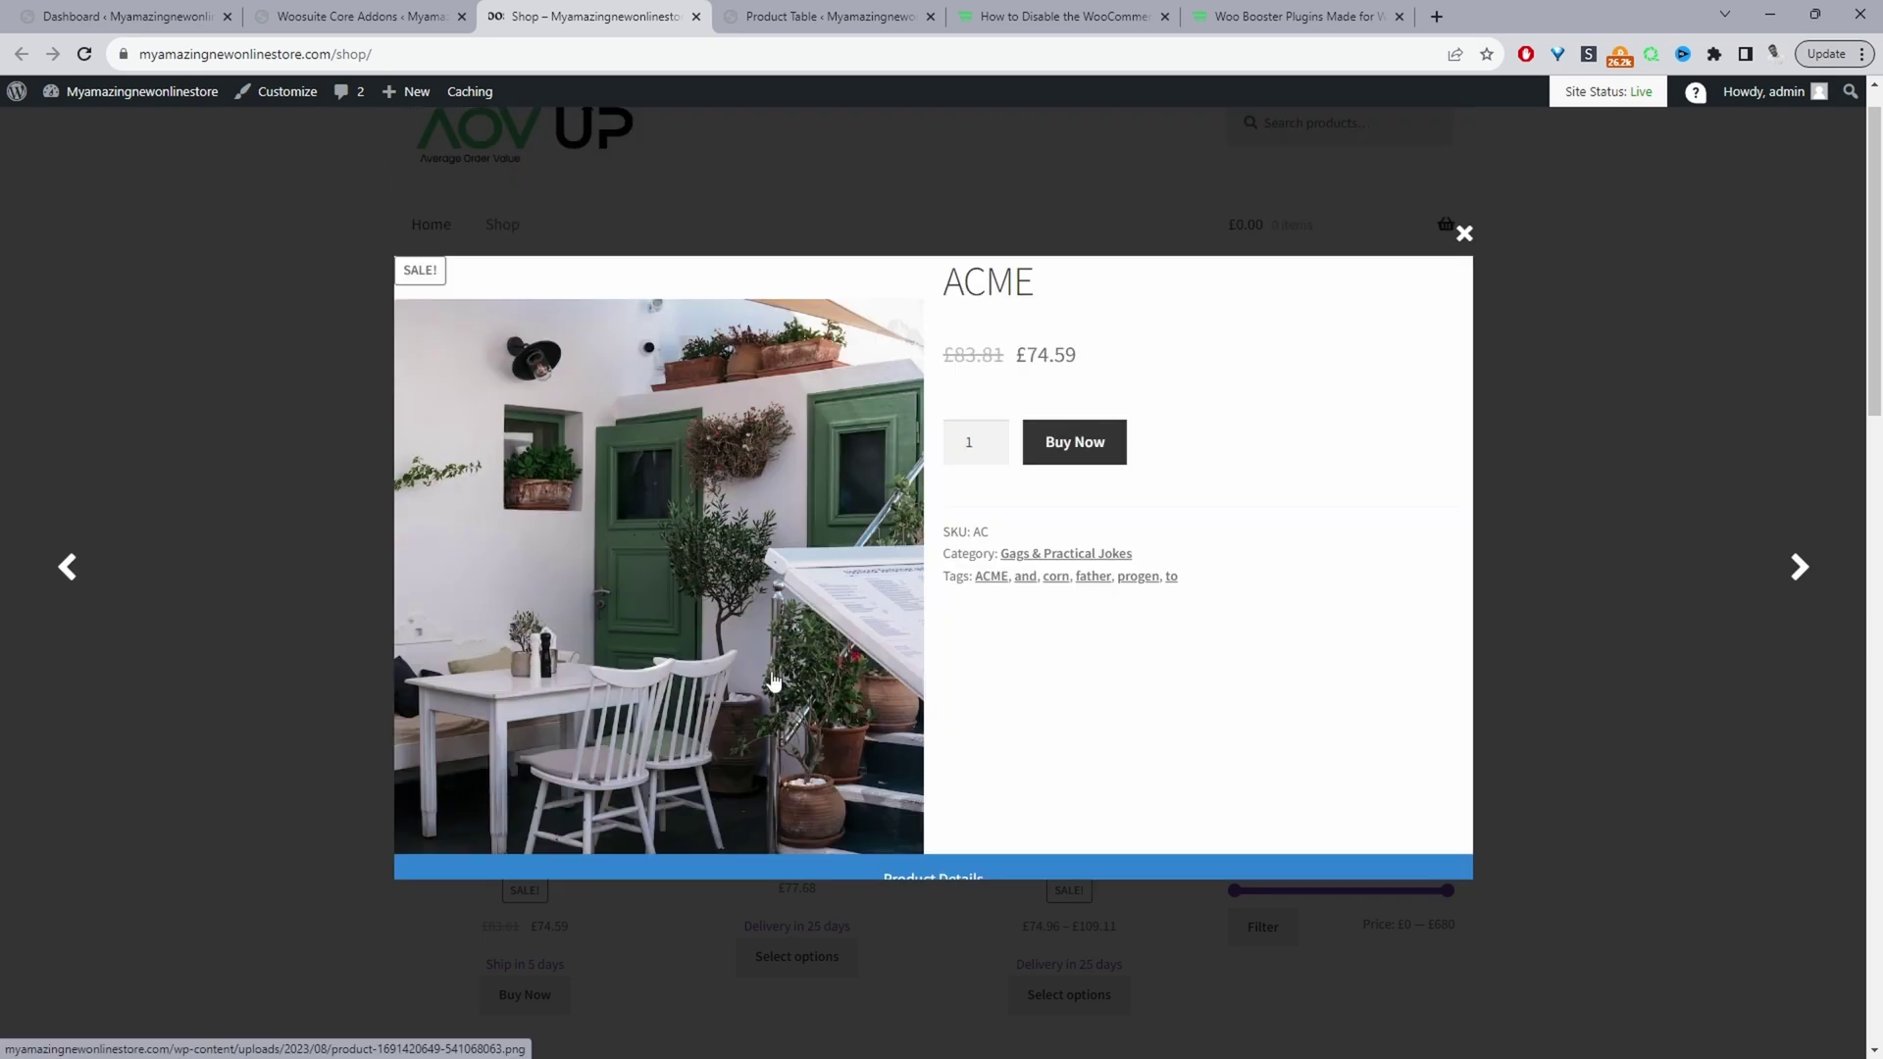
scroll(863, 750, "down", 2)
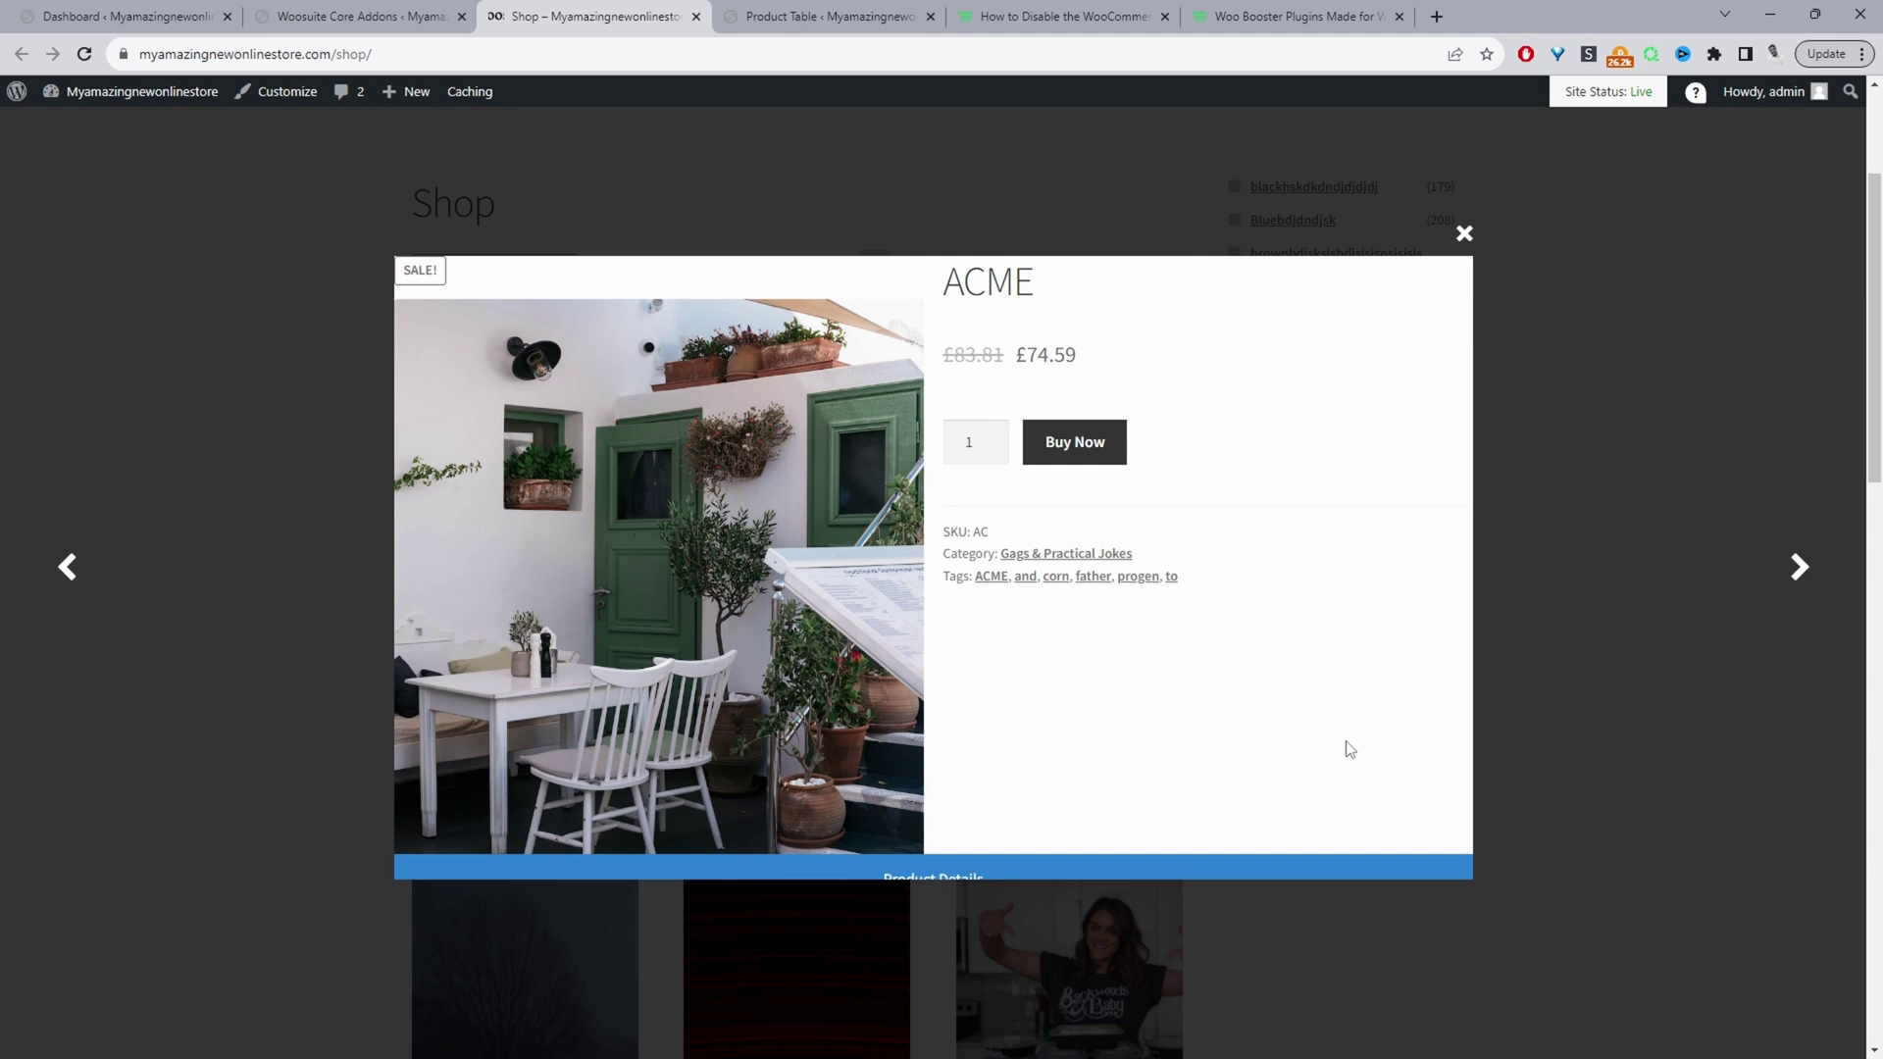
left_click(1559, 240)
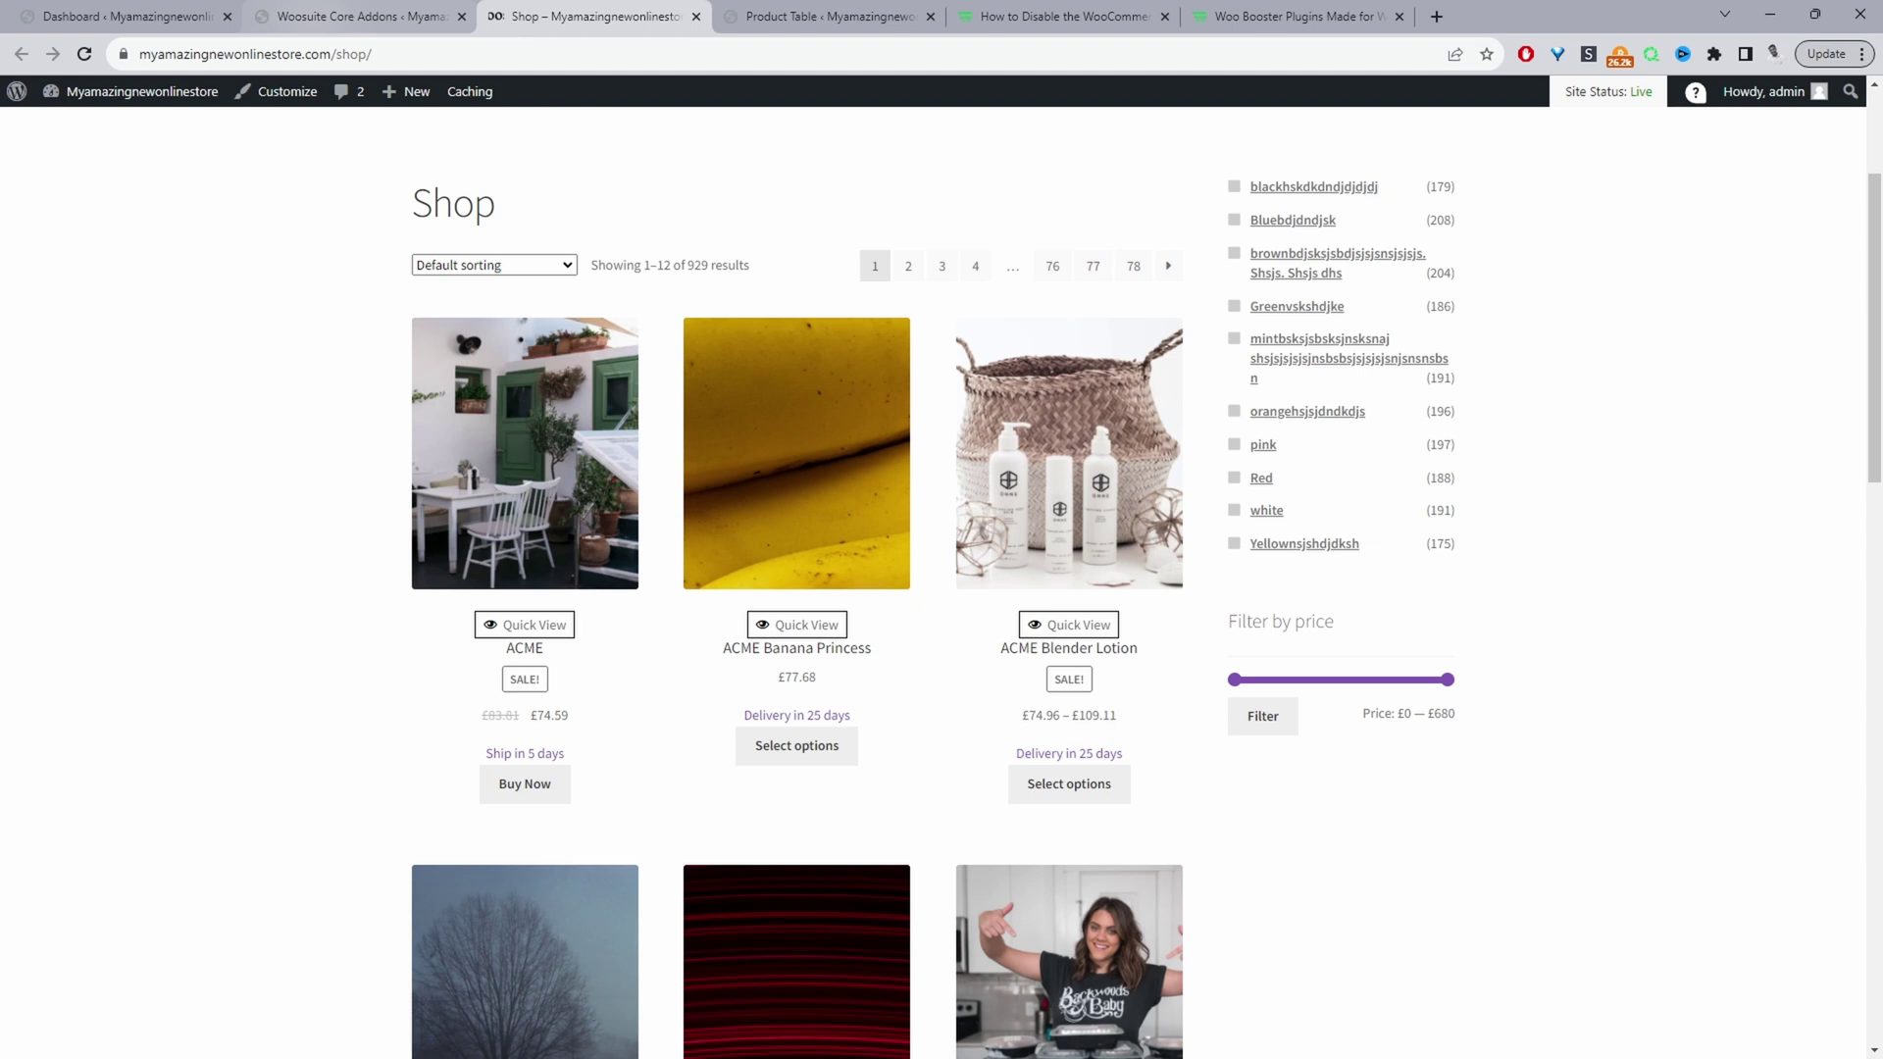
key("ctrl+shift+Tab")
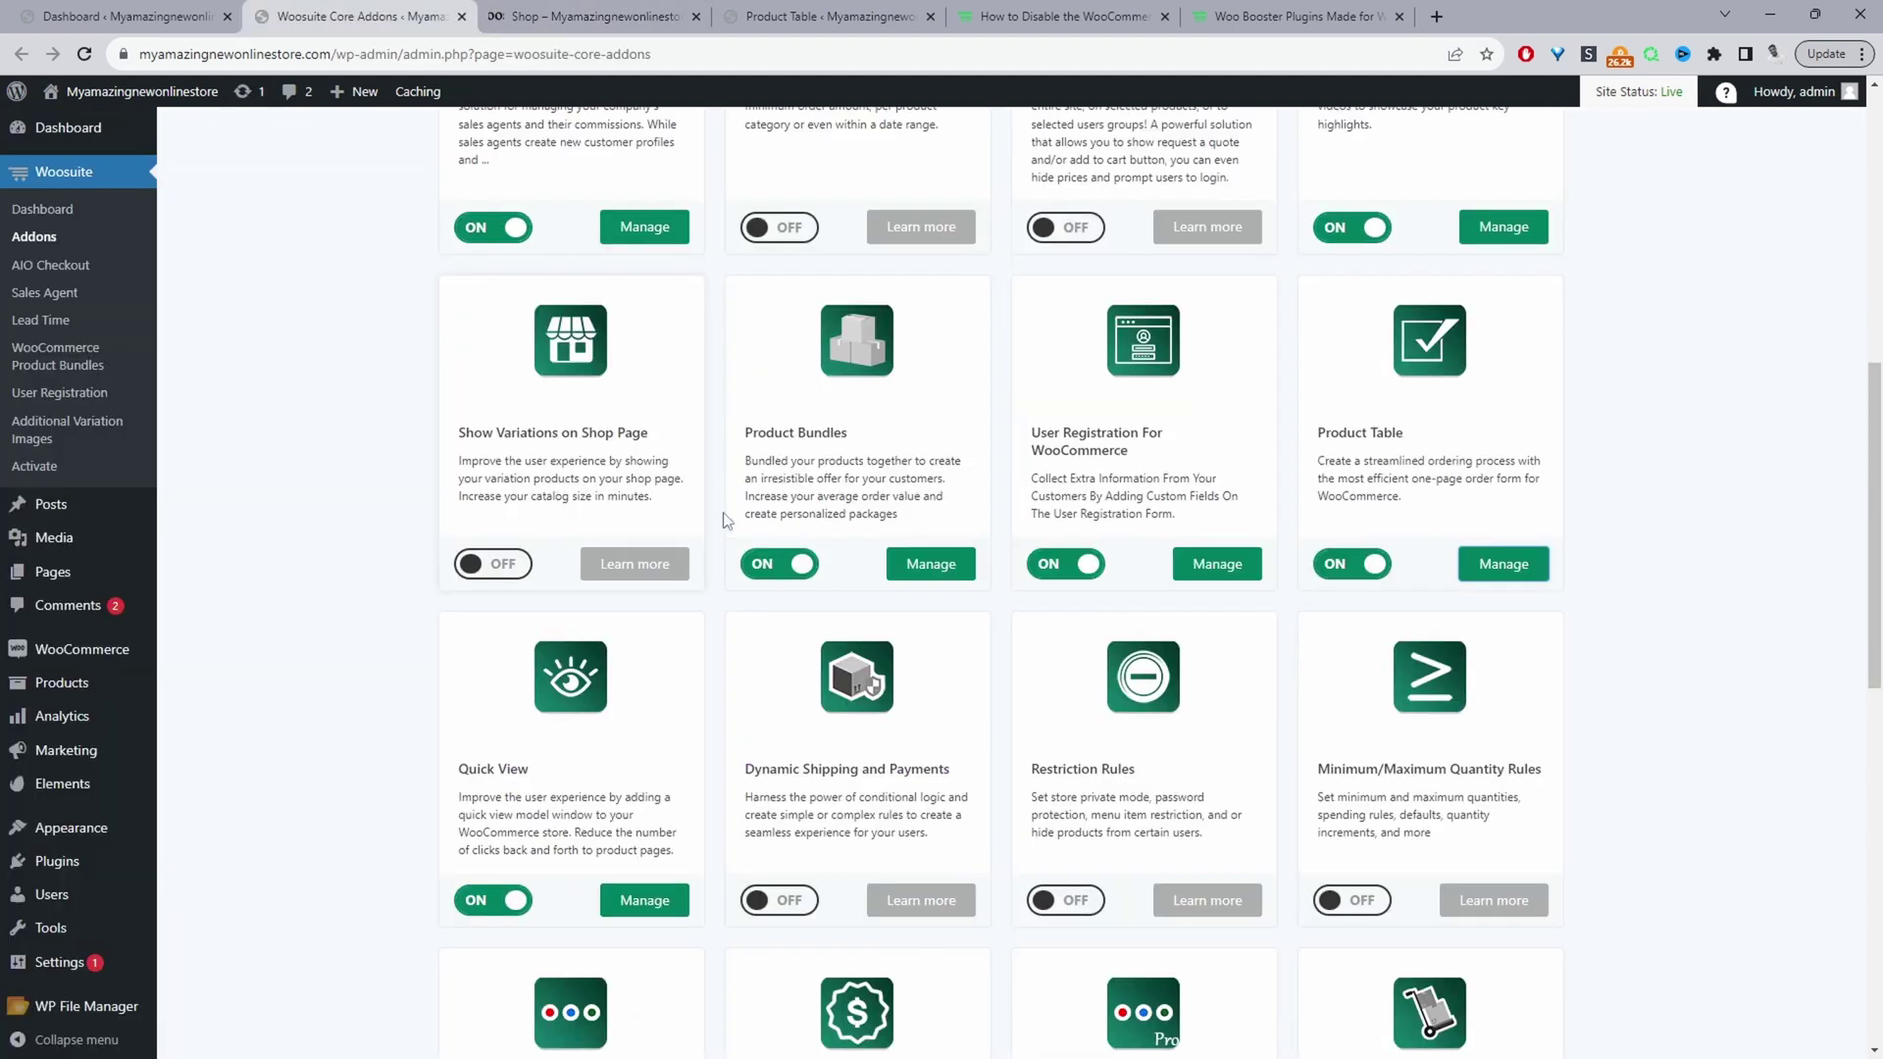
Step: In the Quick View settings, position the Quick View button after the product price
left_click(645, 915)
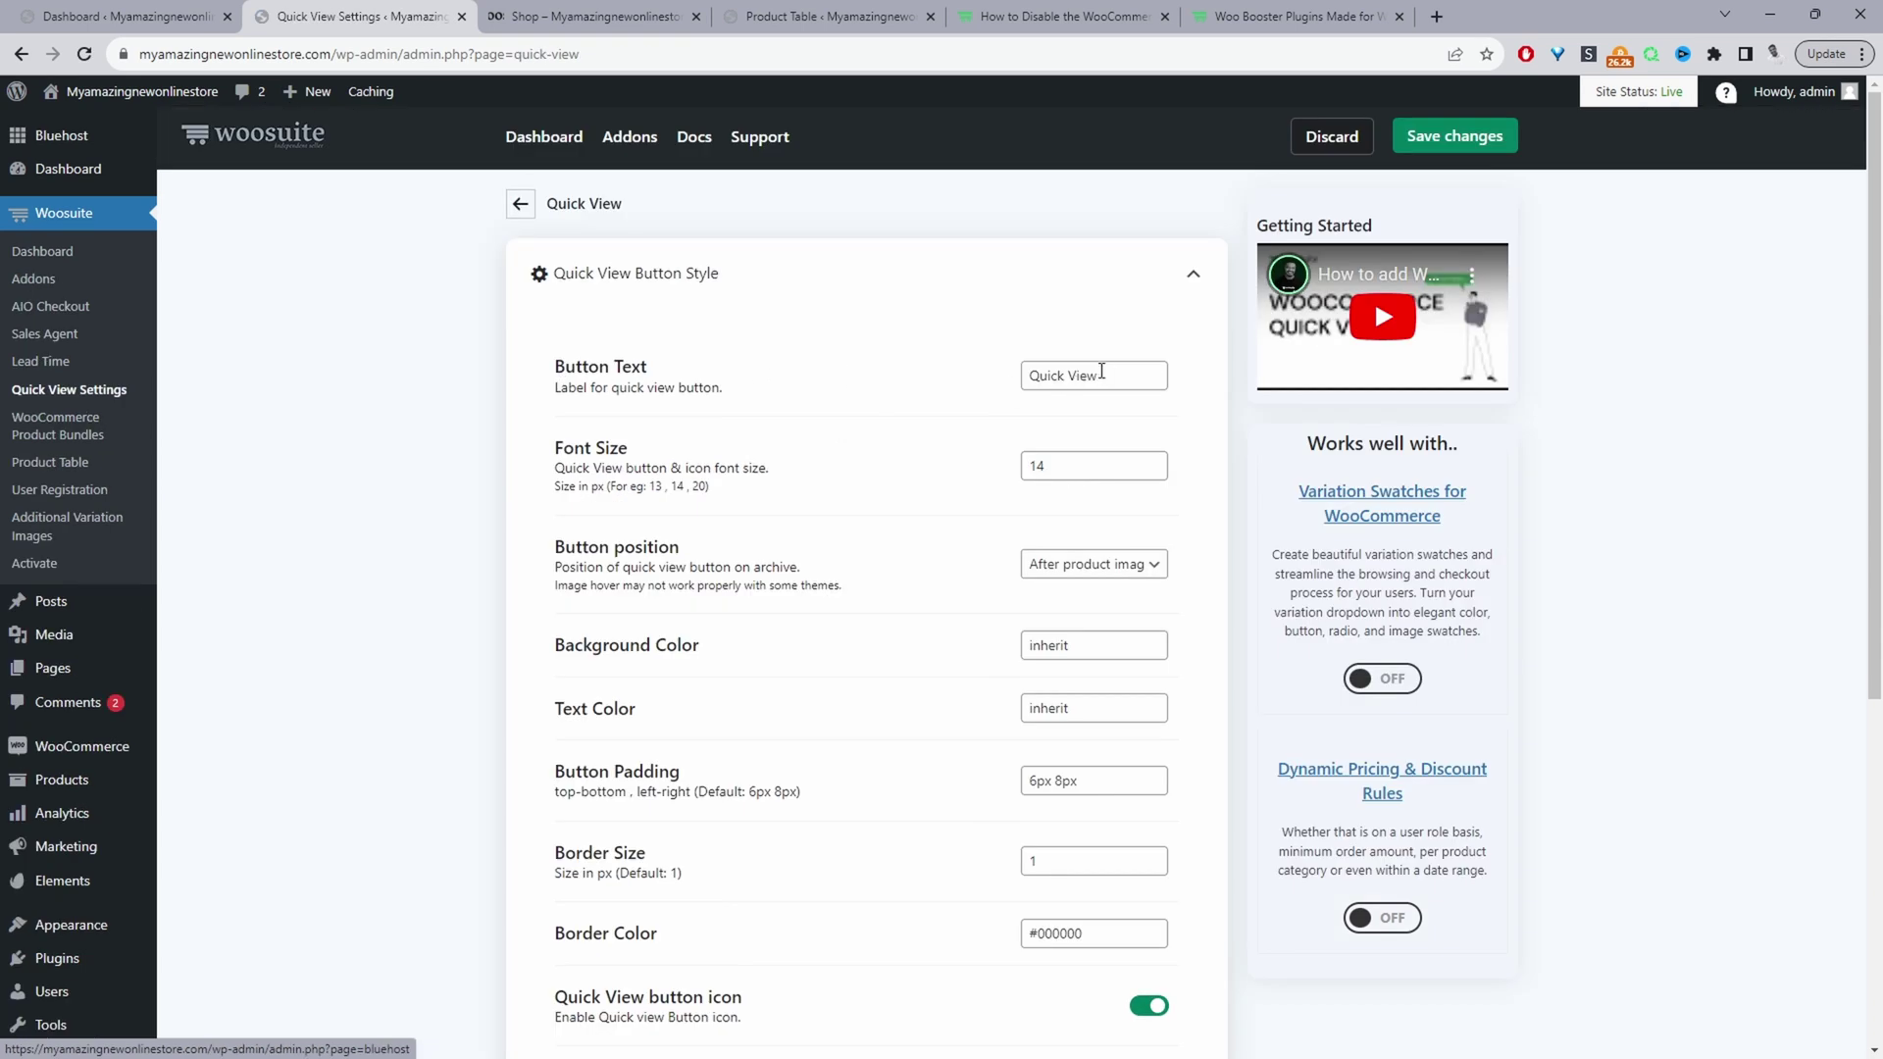
left_click_drag(1105, 375, 1020, 379)
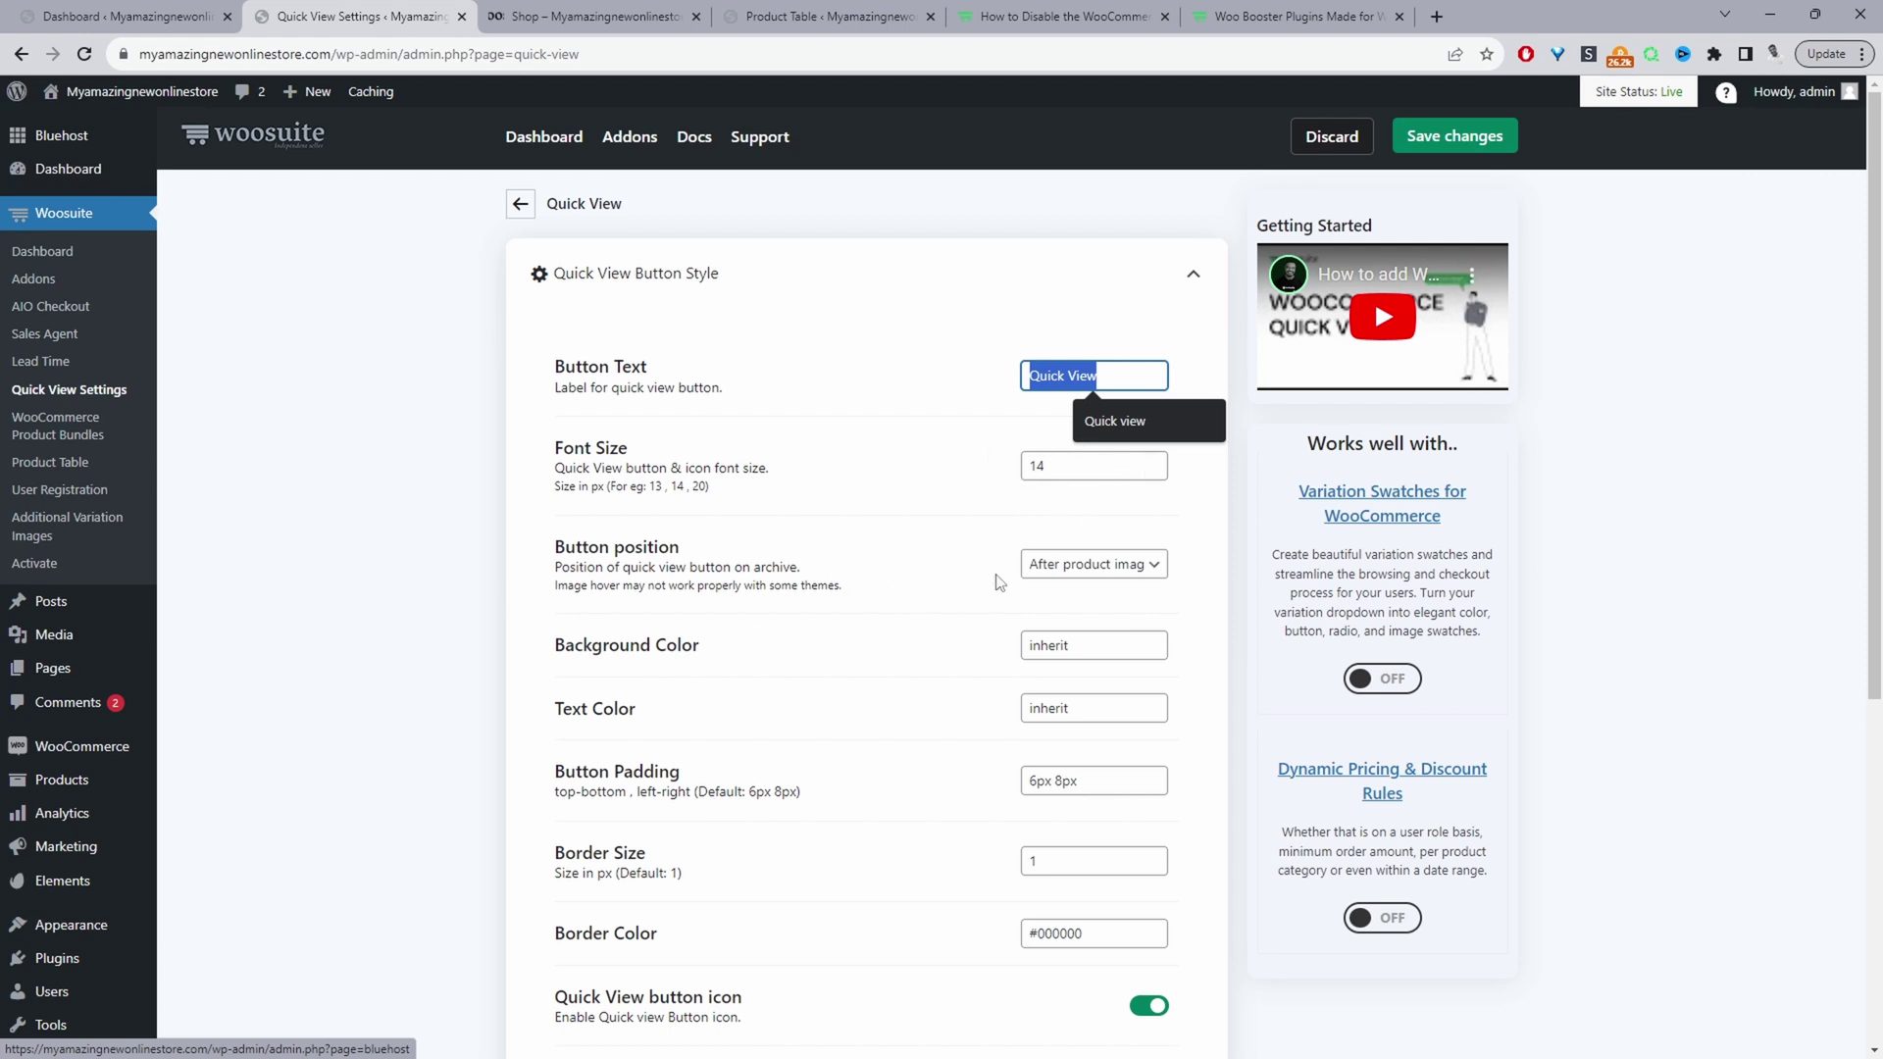
left_click(1061, 575)
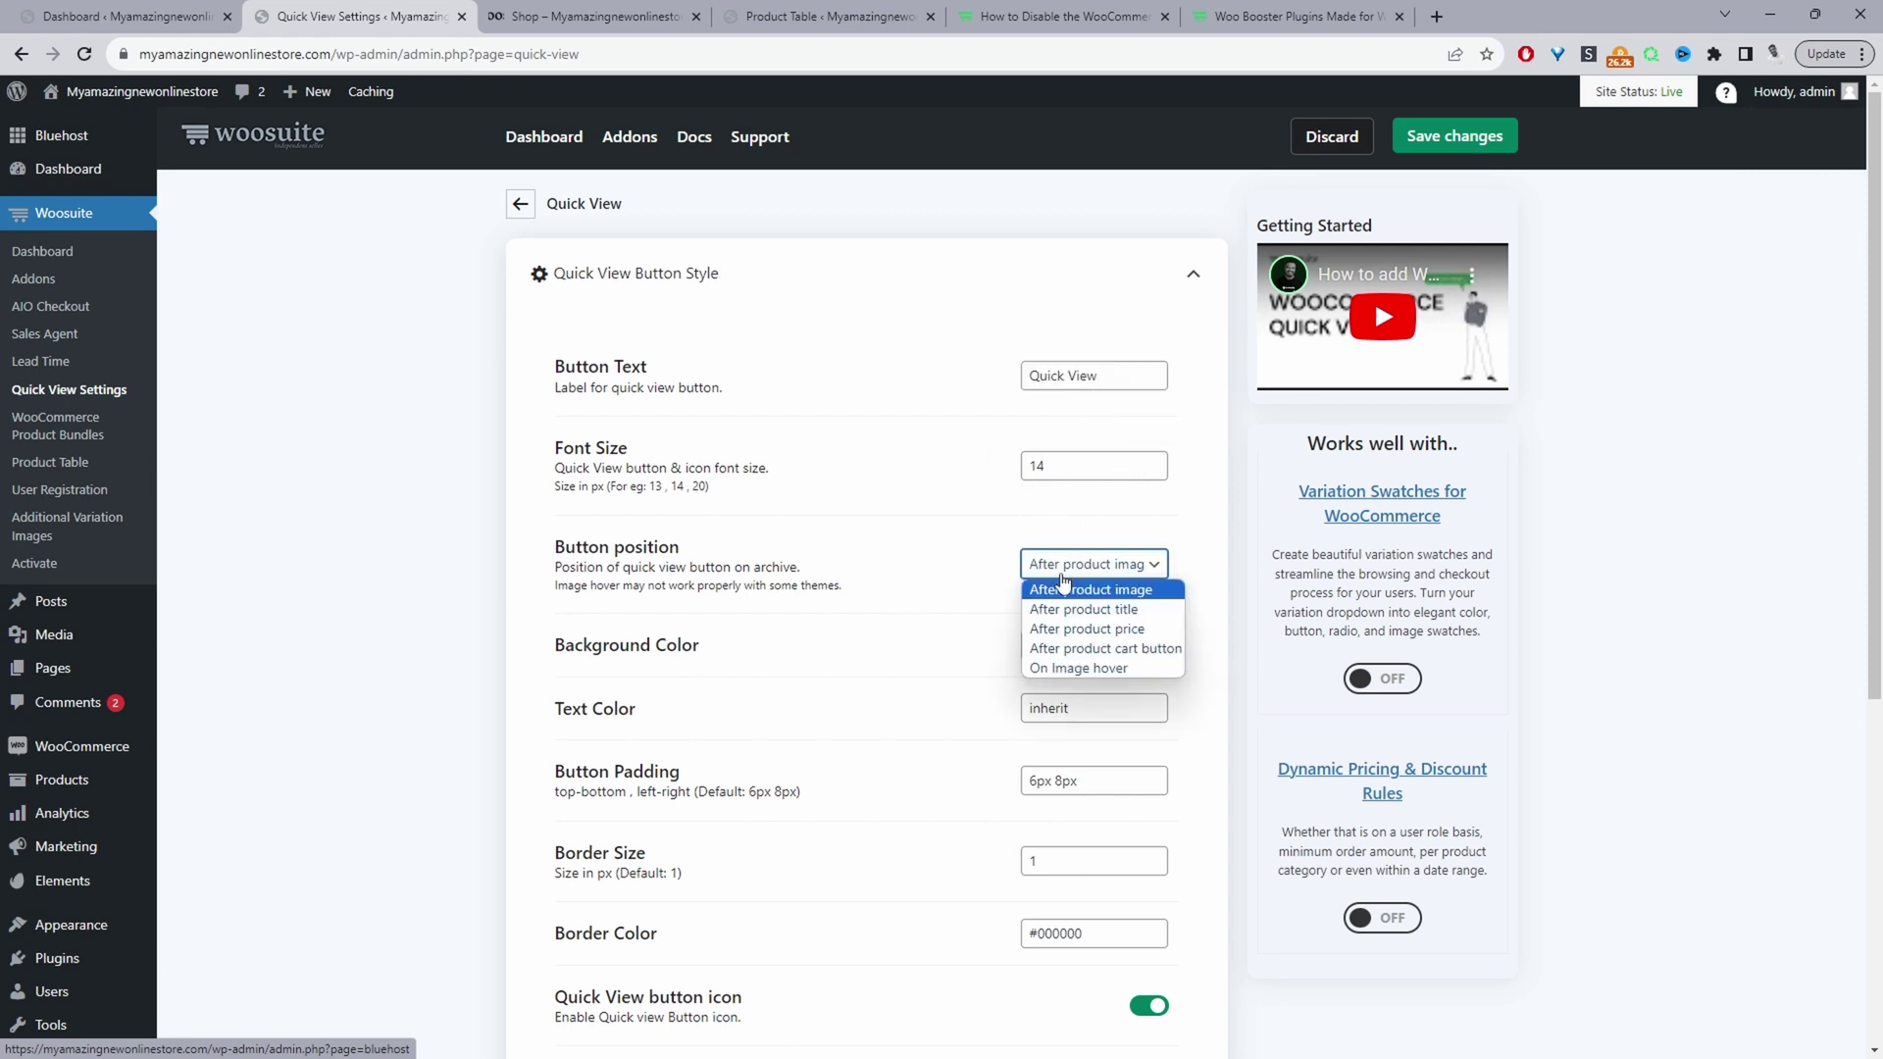
left_click(1081, 629)
left_click(1072, 640)
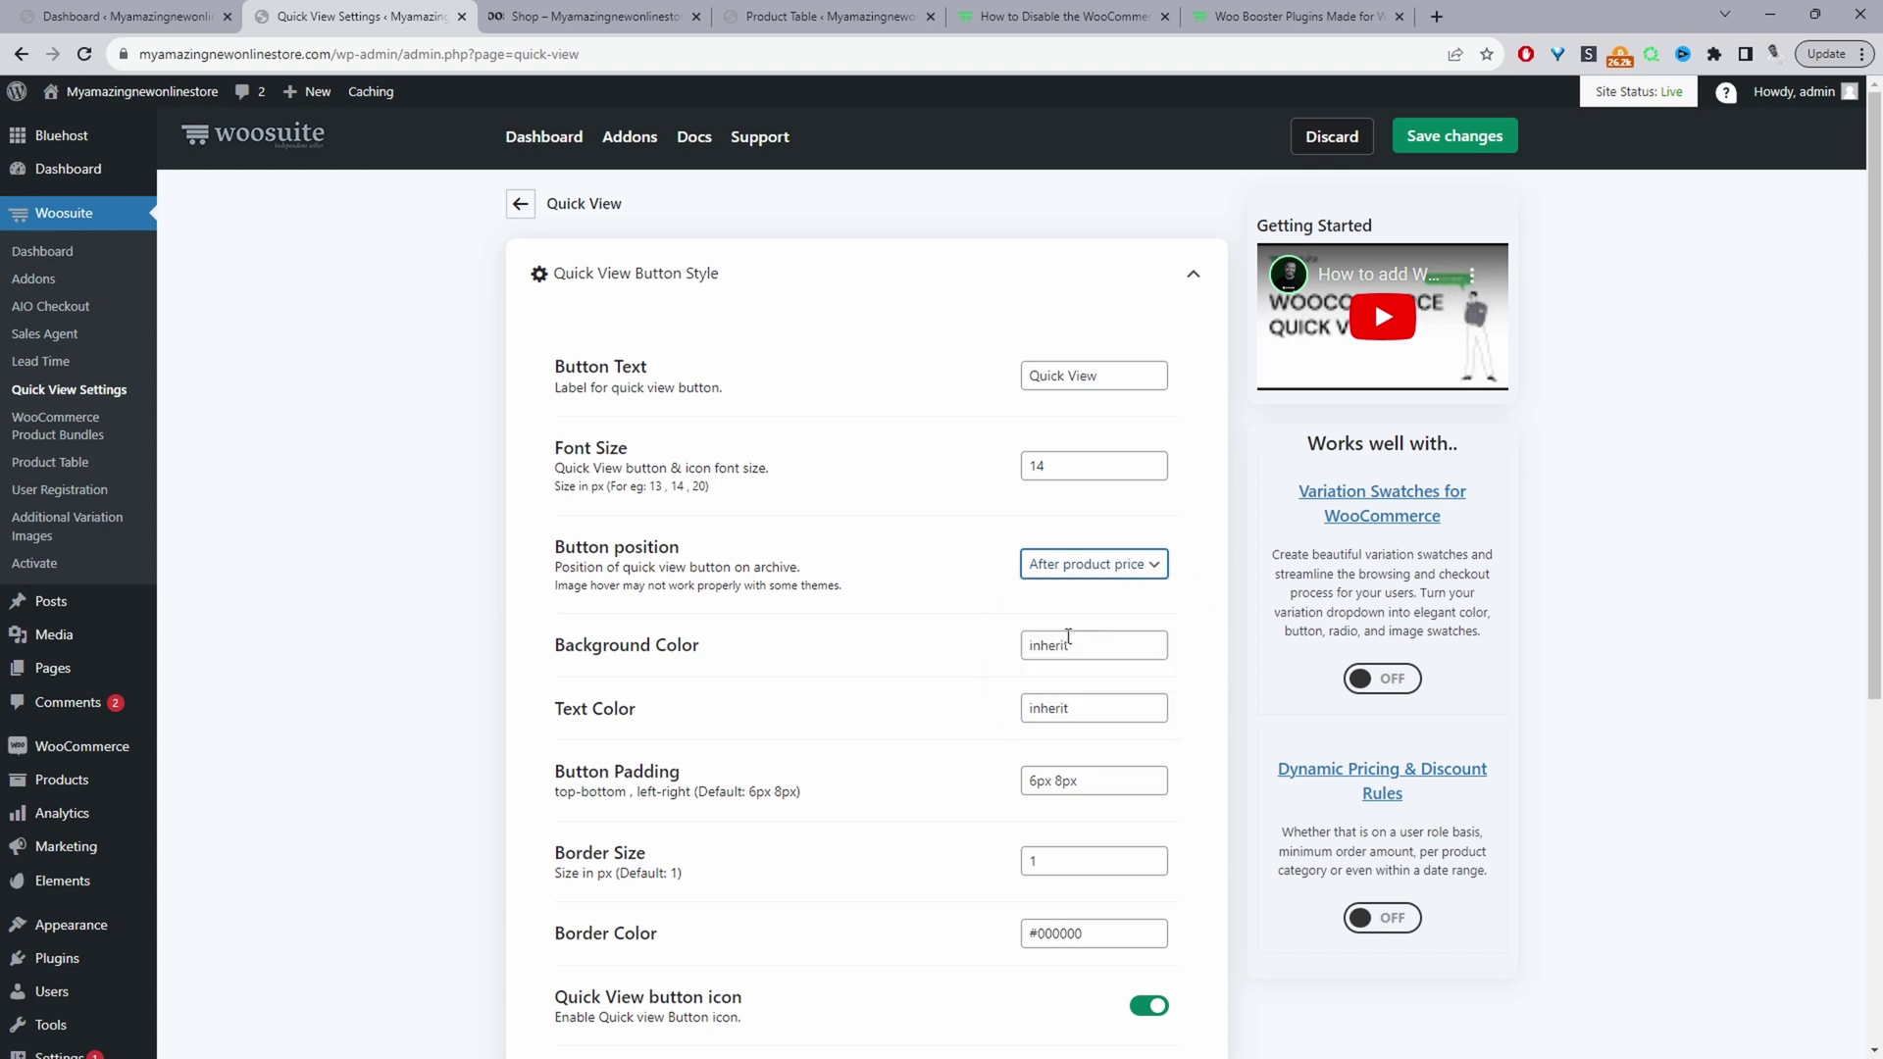
Step: Turn off the product details link, keep image area 40%, and save the Quick View settings
scroll(1072, 640, "down", 2)
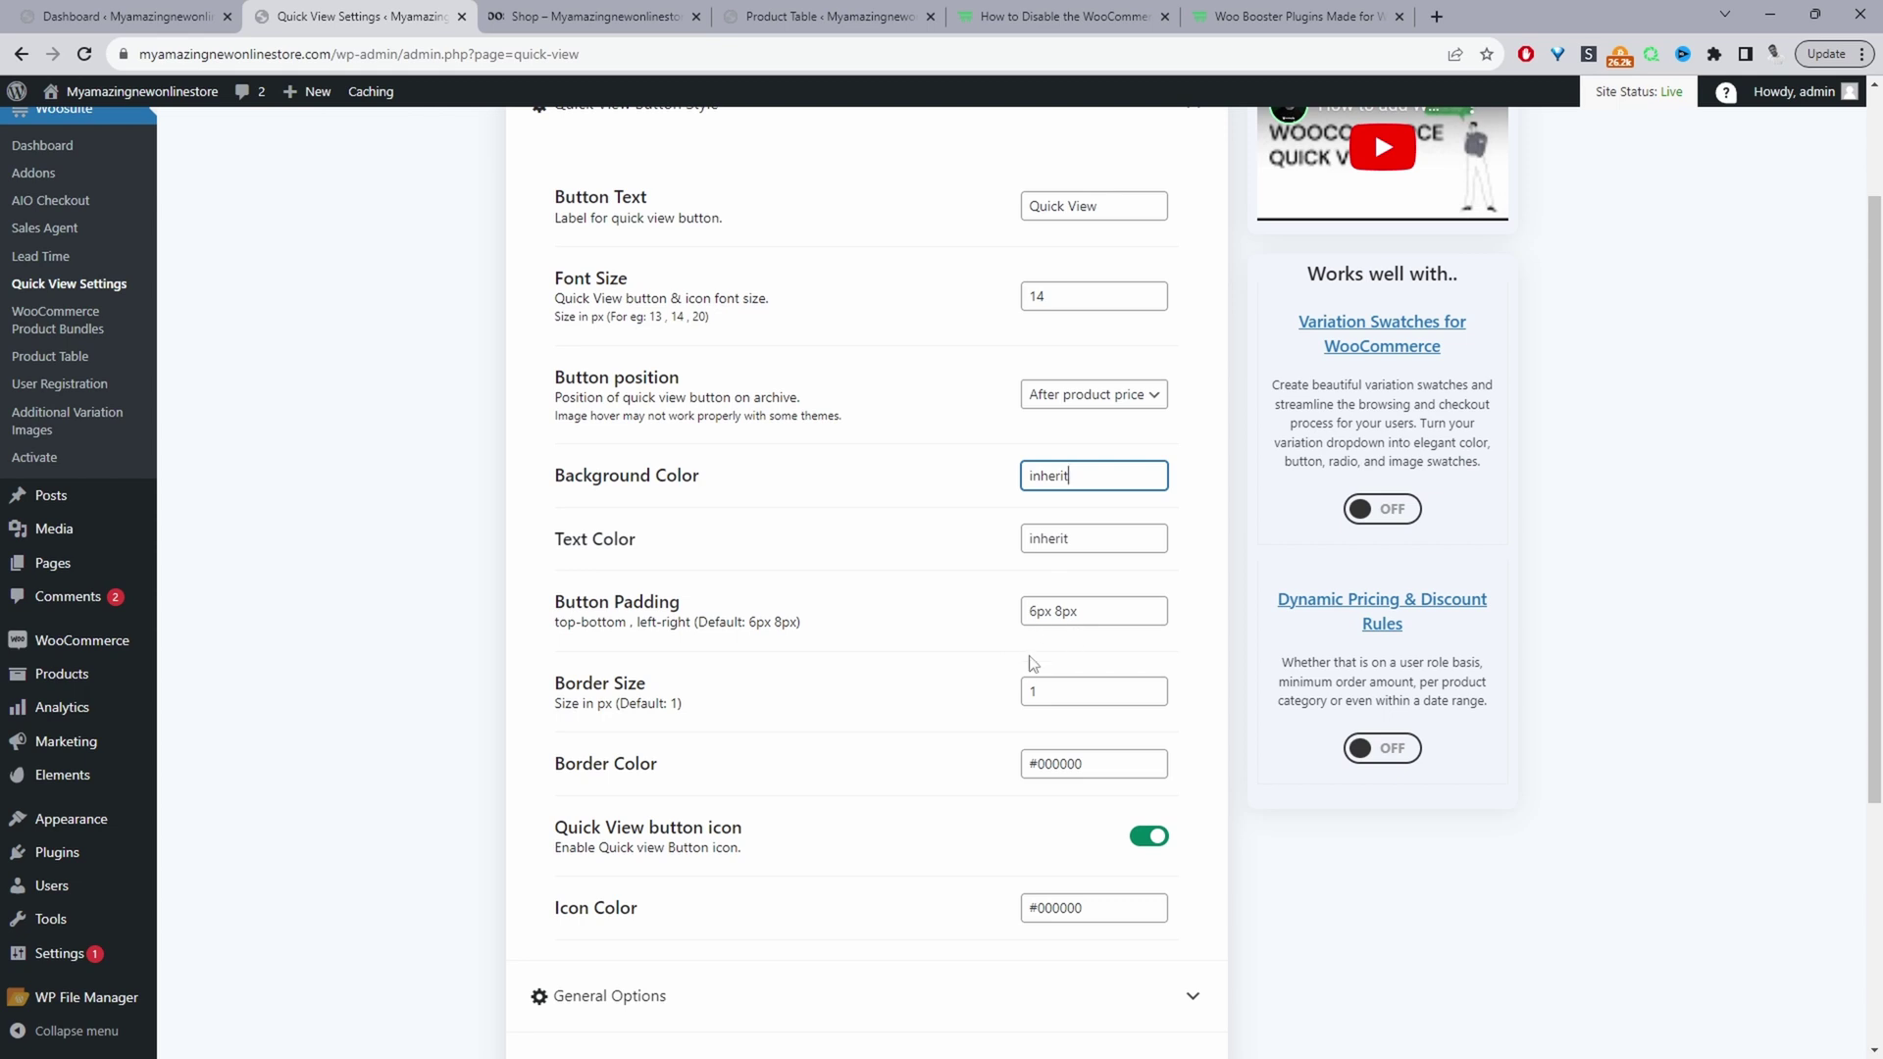
scroll(883, 667, "down", 3)
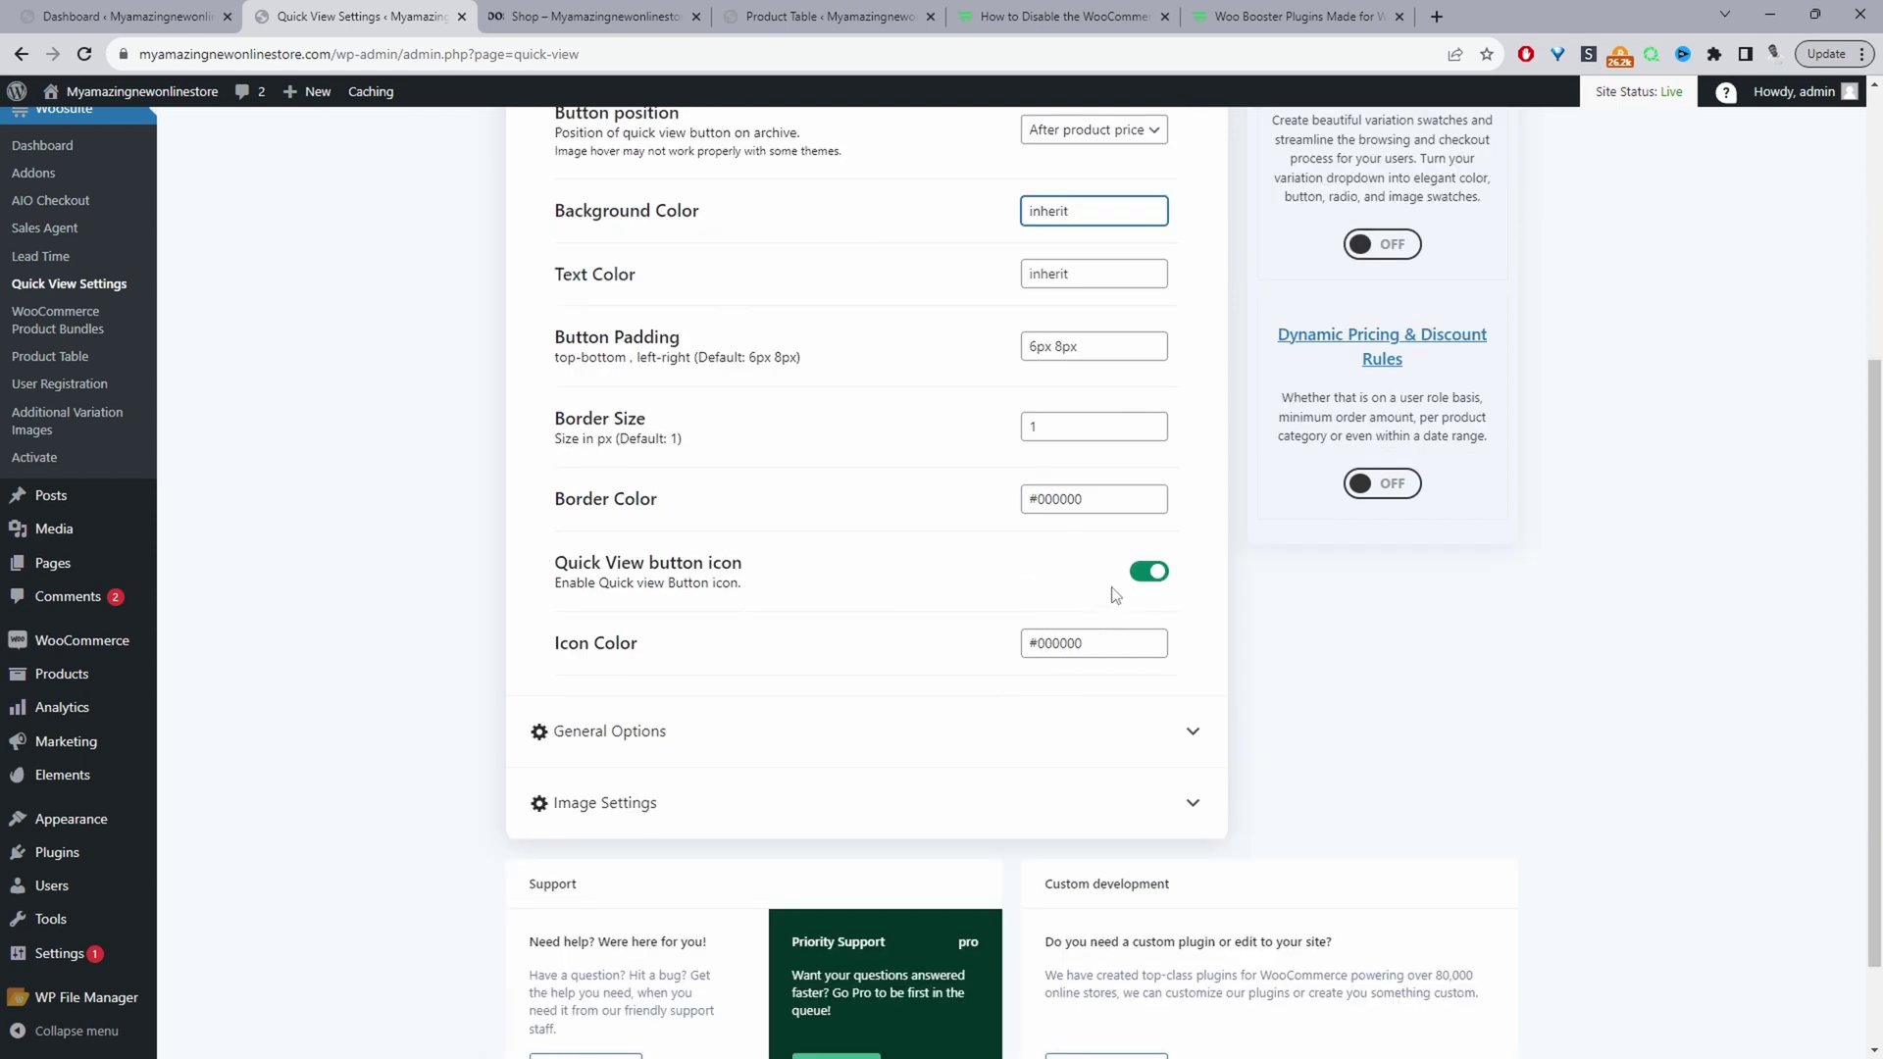
scroll(1020, 652, "down", 1)
left_click(961, 627)
scroll(708, 615, "up", 1)
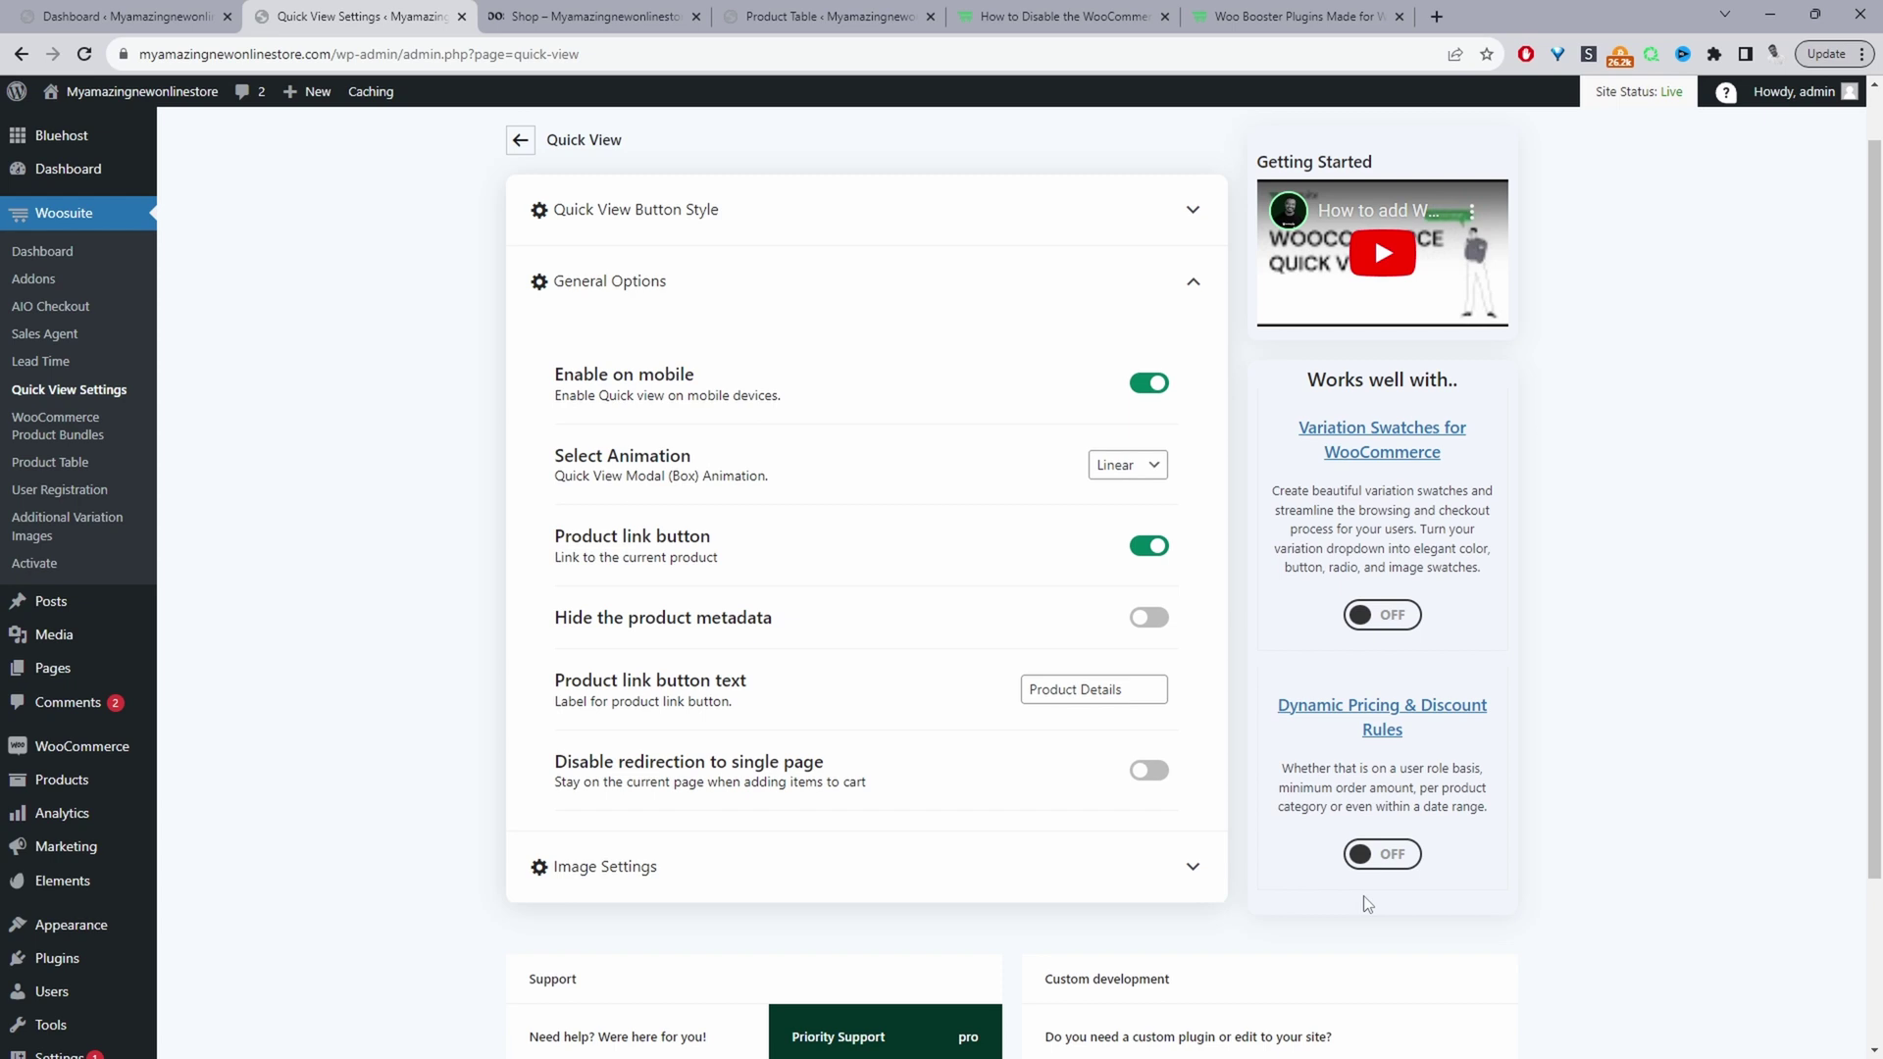
left_click(1139, 551)
left_click(767, 863)
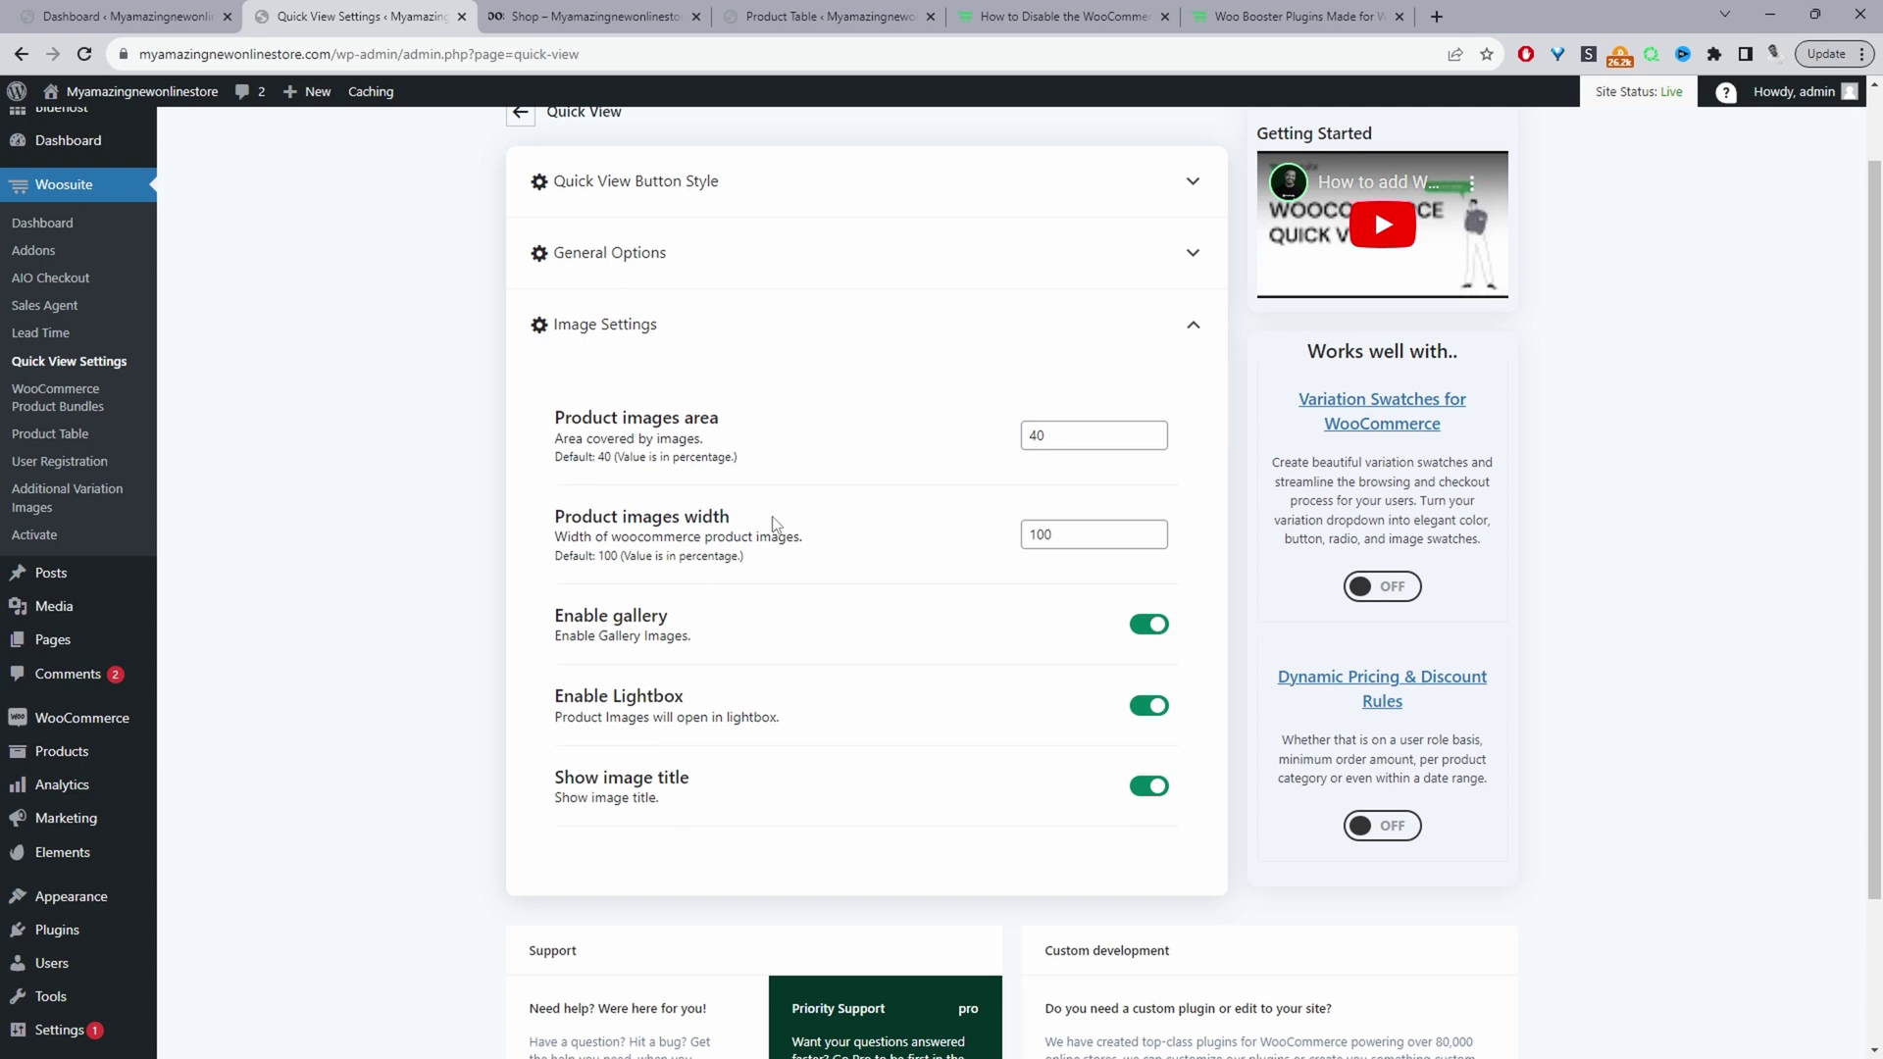
scroll(1008, 633, "down", 1)
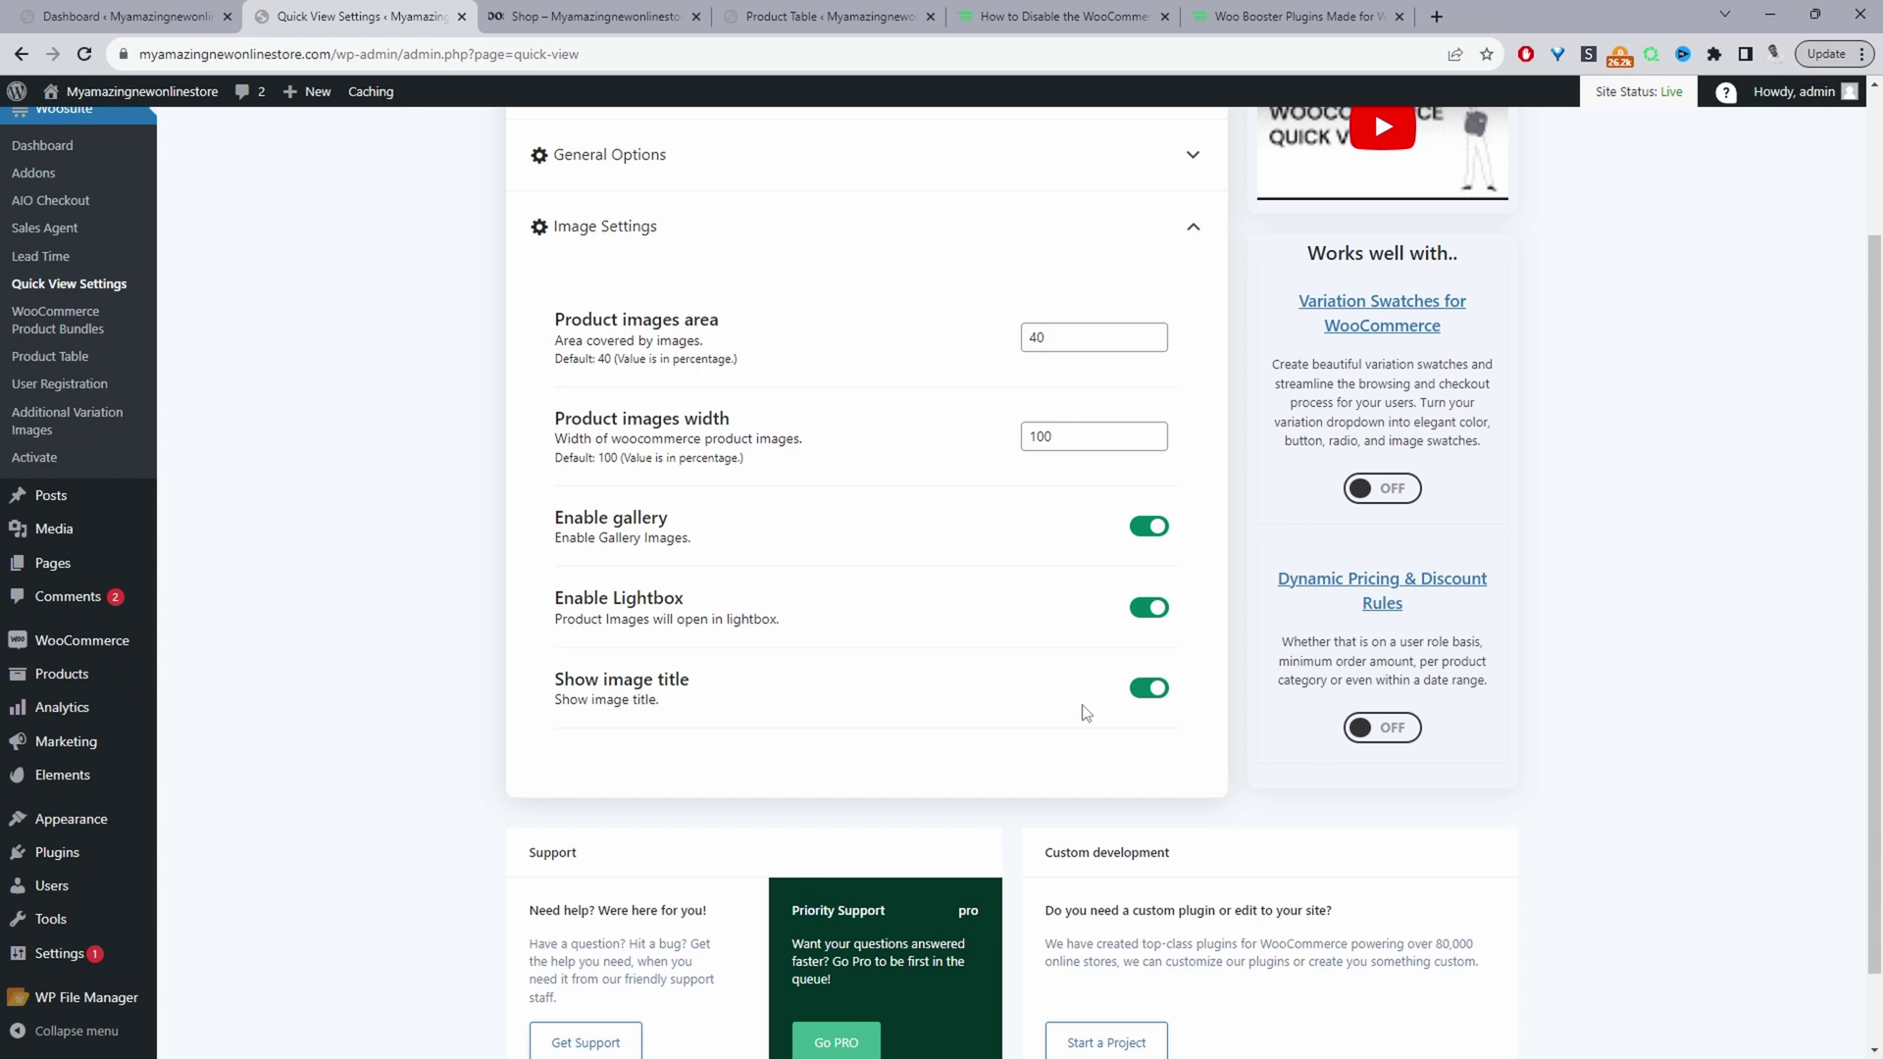
scroll(1086, 712, "up", 2)
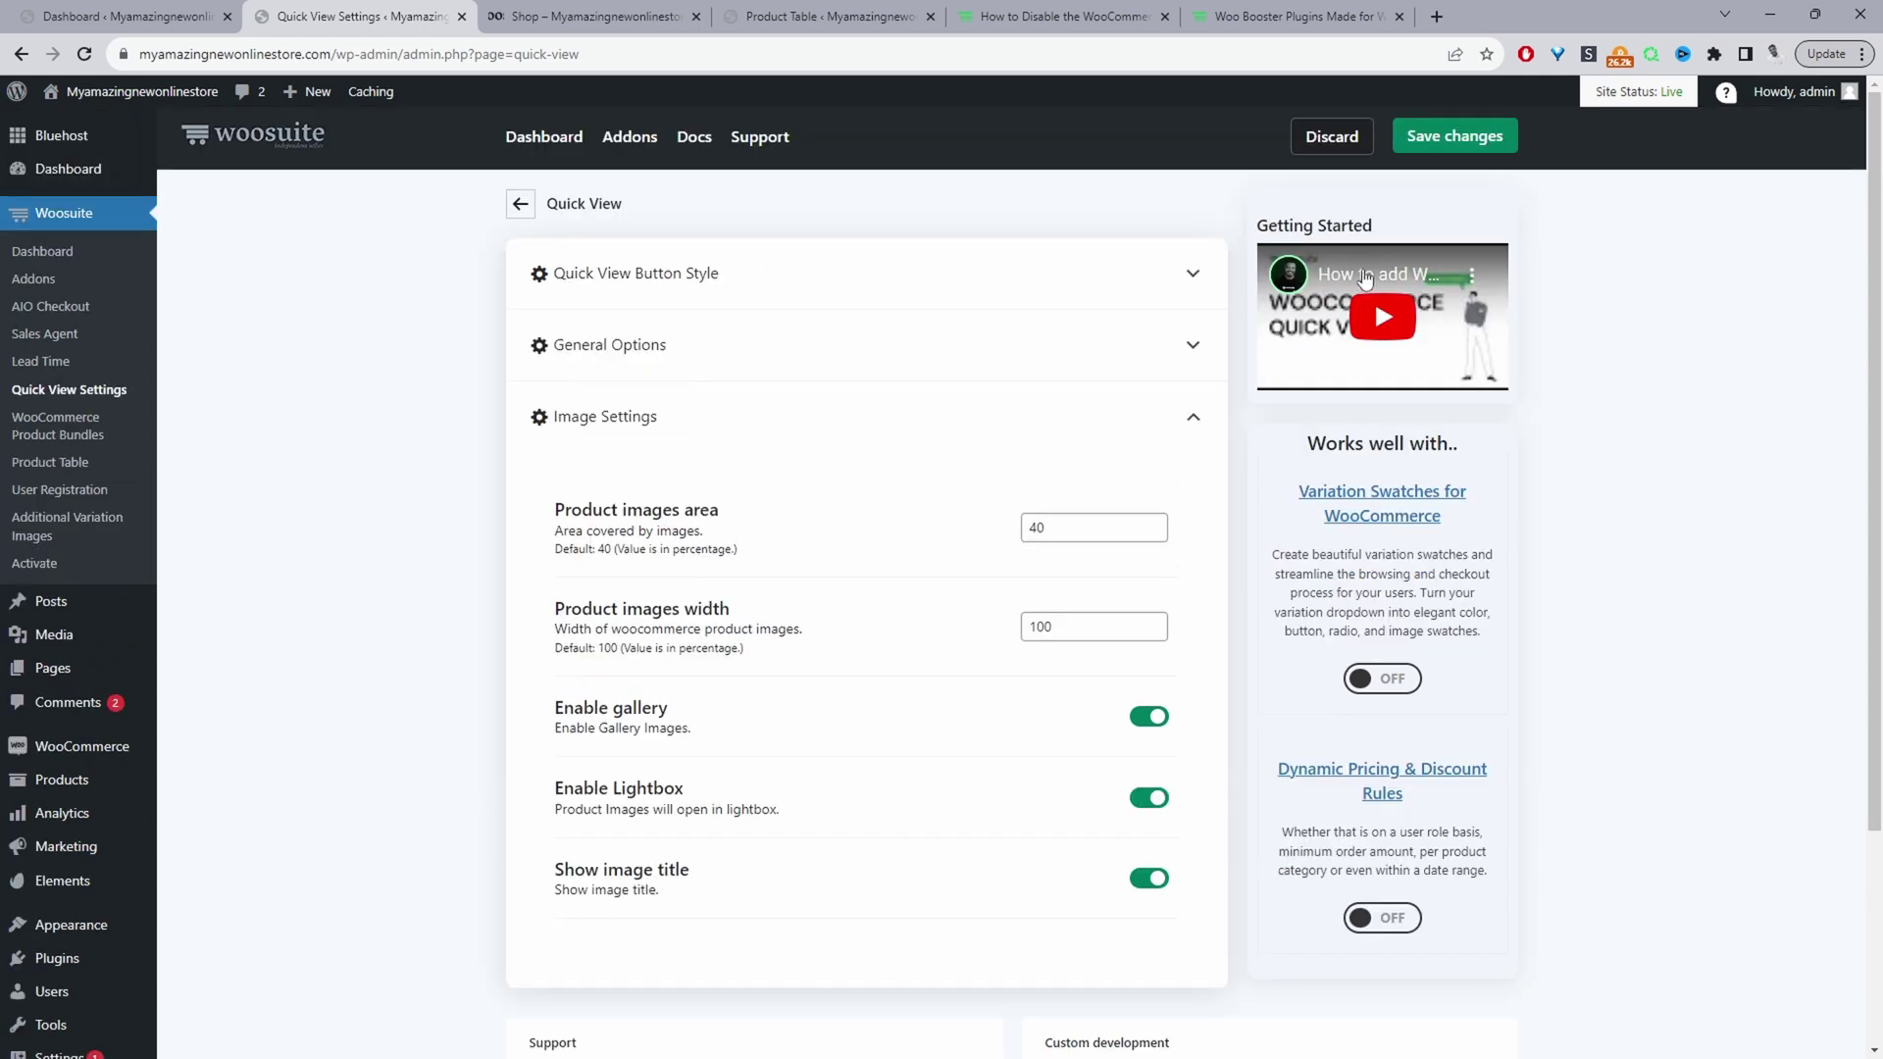
left_click(1488, 138)
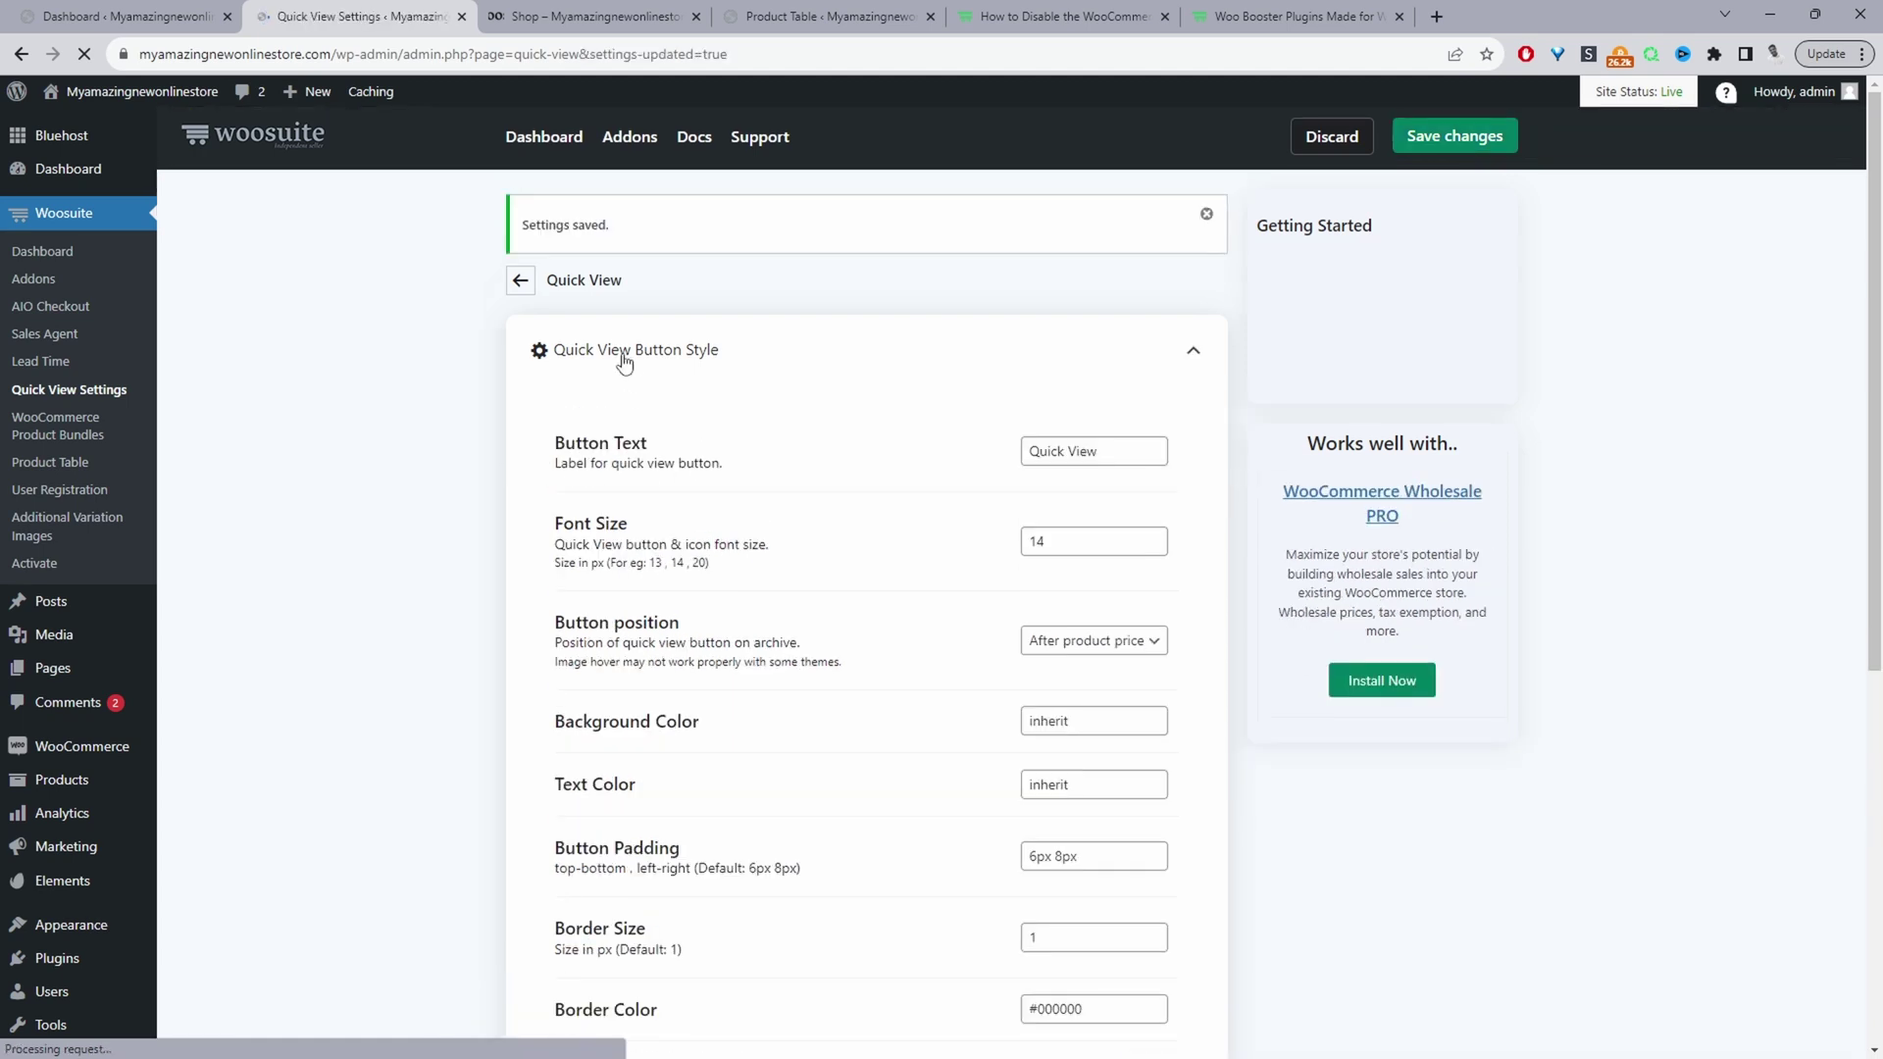
Step: Reload the shop, buy ACME from its Quick View pop-up, go back, then reopen and close it
left_click(610, 24)
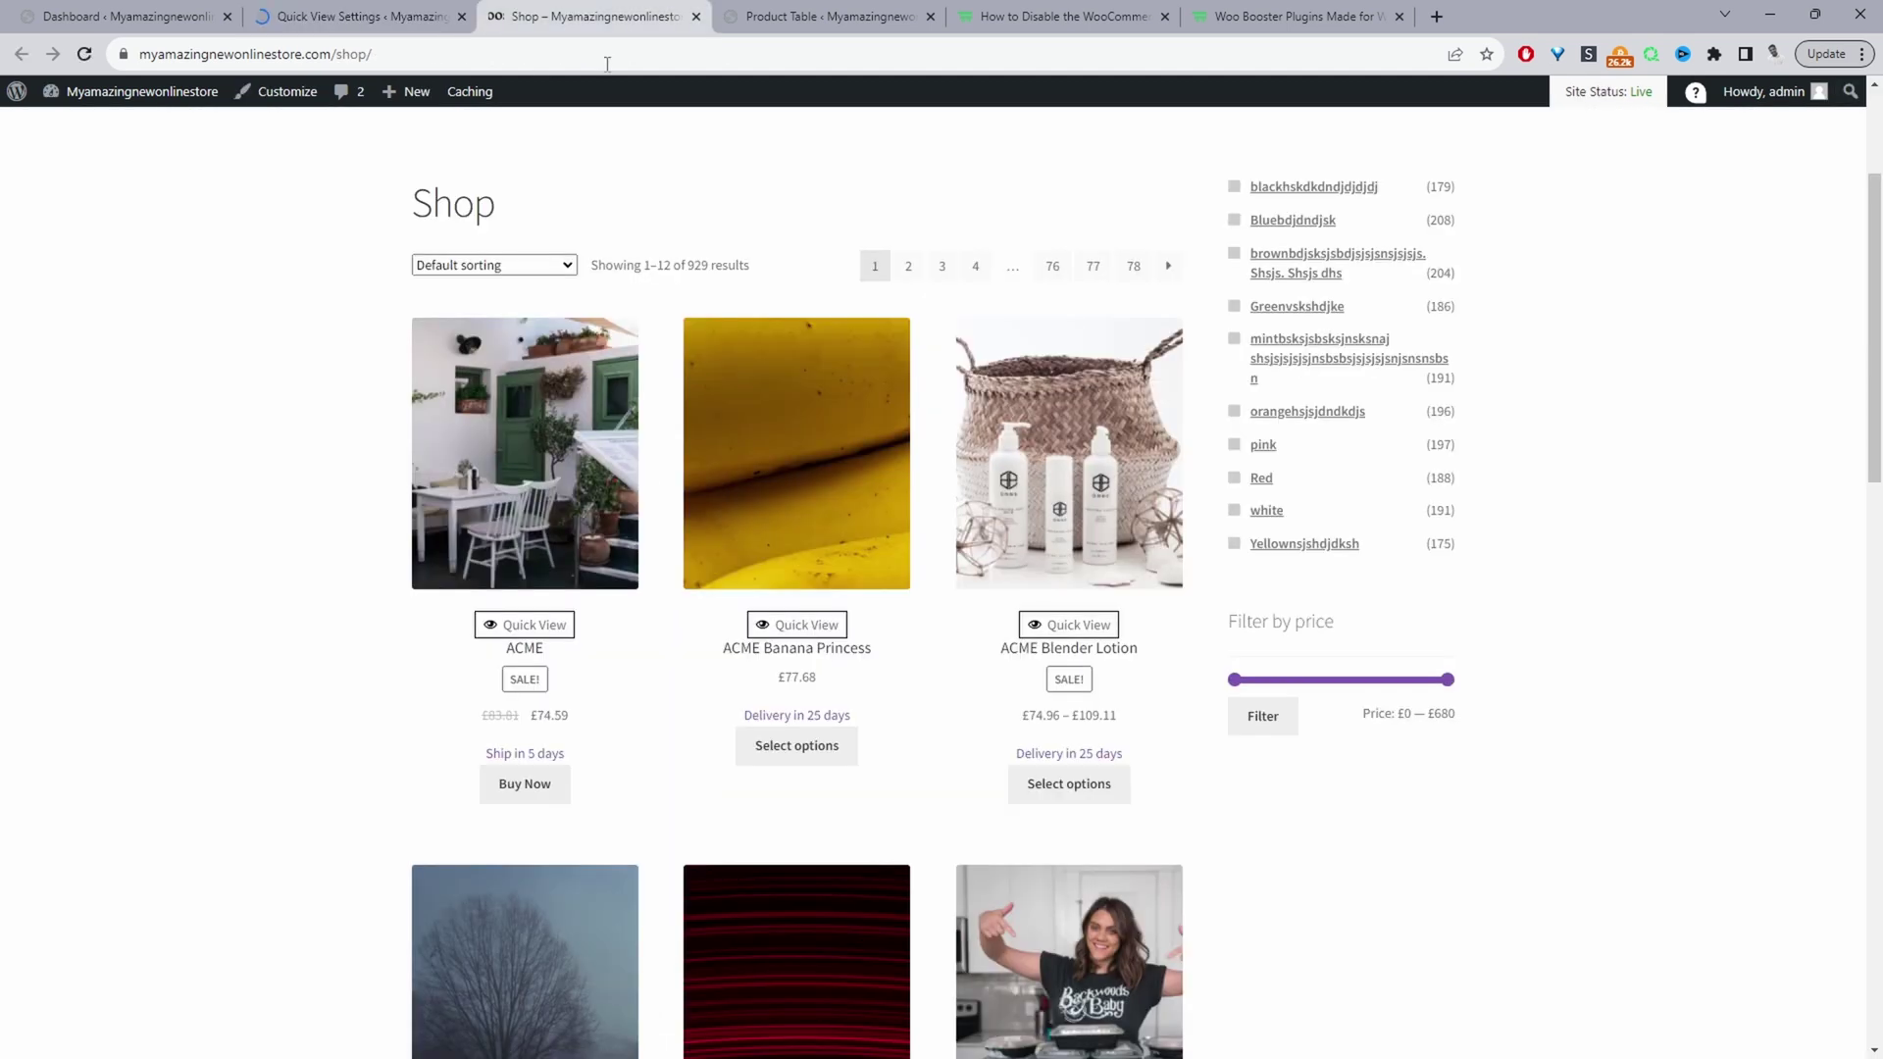
left_click(85, 54)
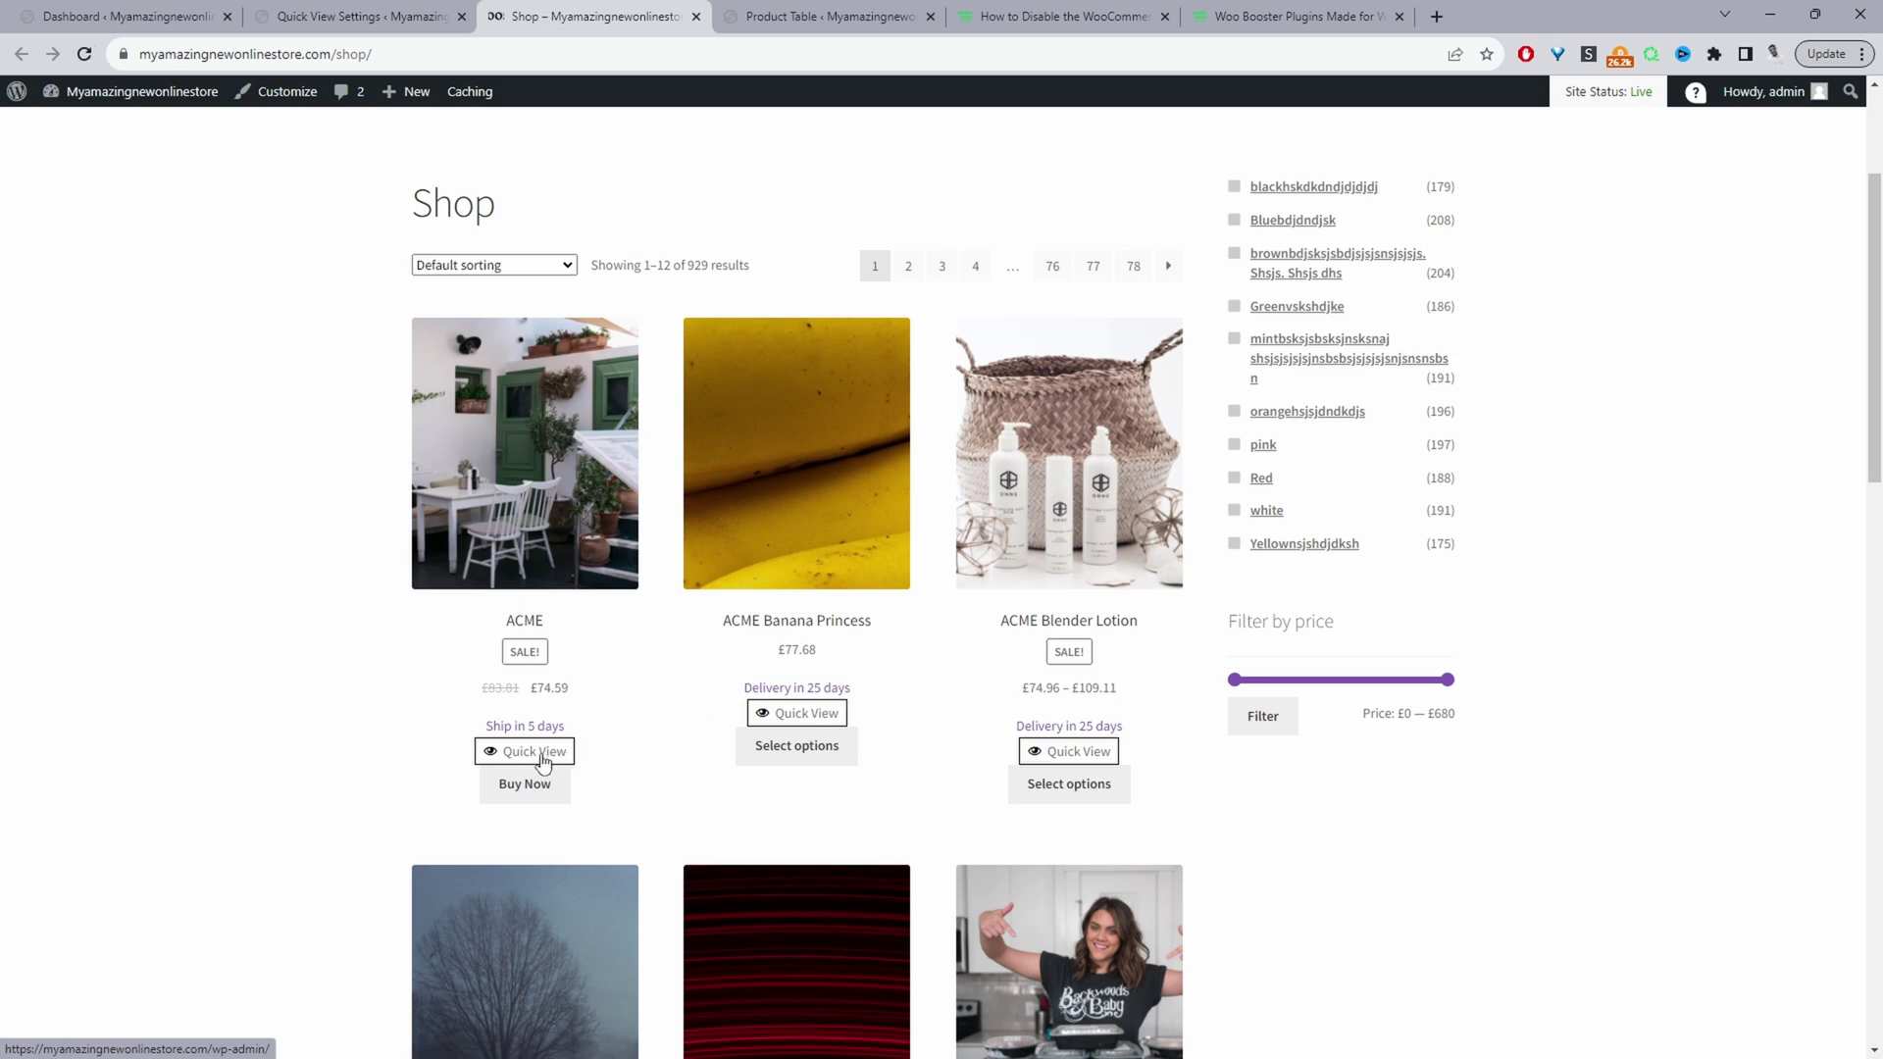
left_click(539, 751)
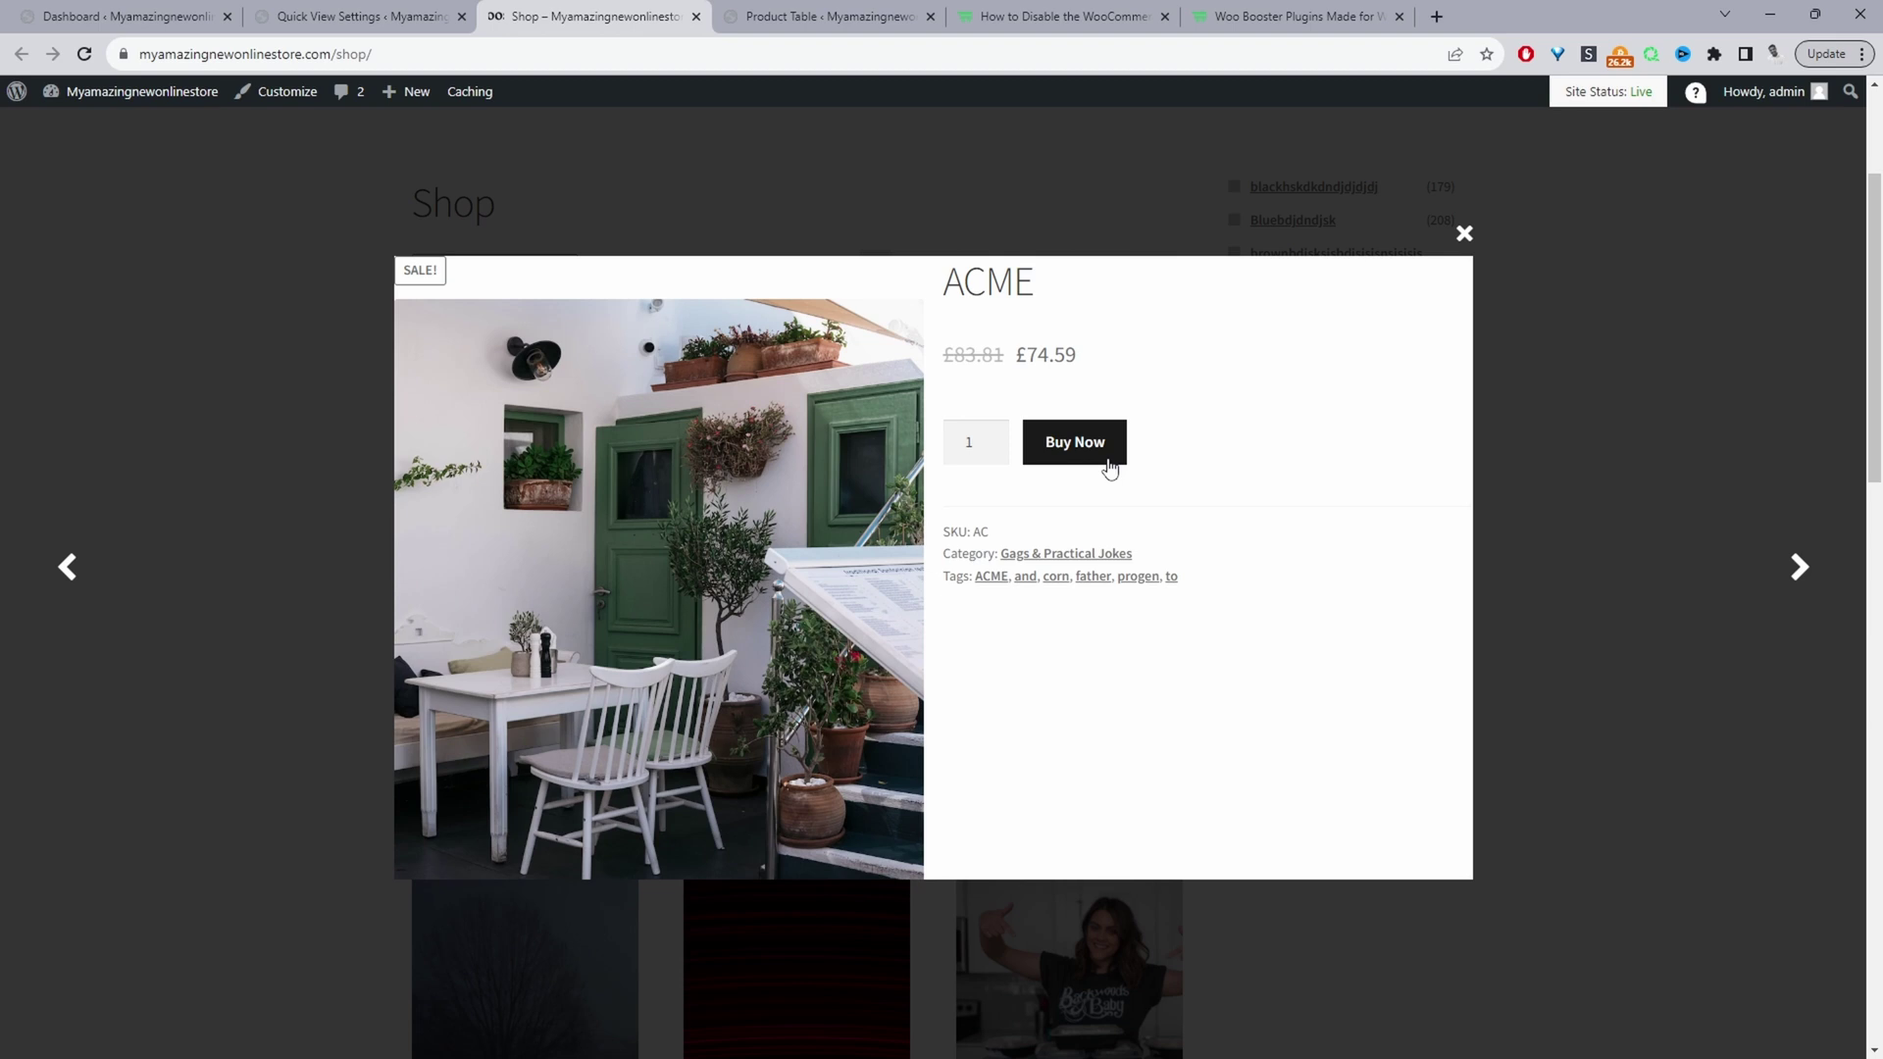
left_click(1073, 464)
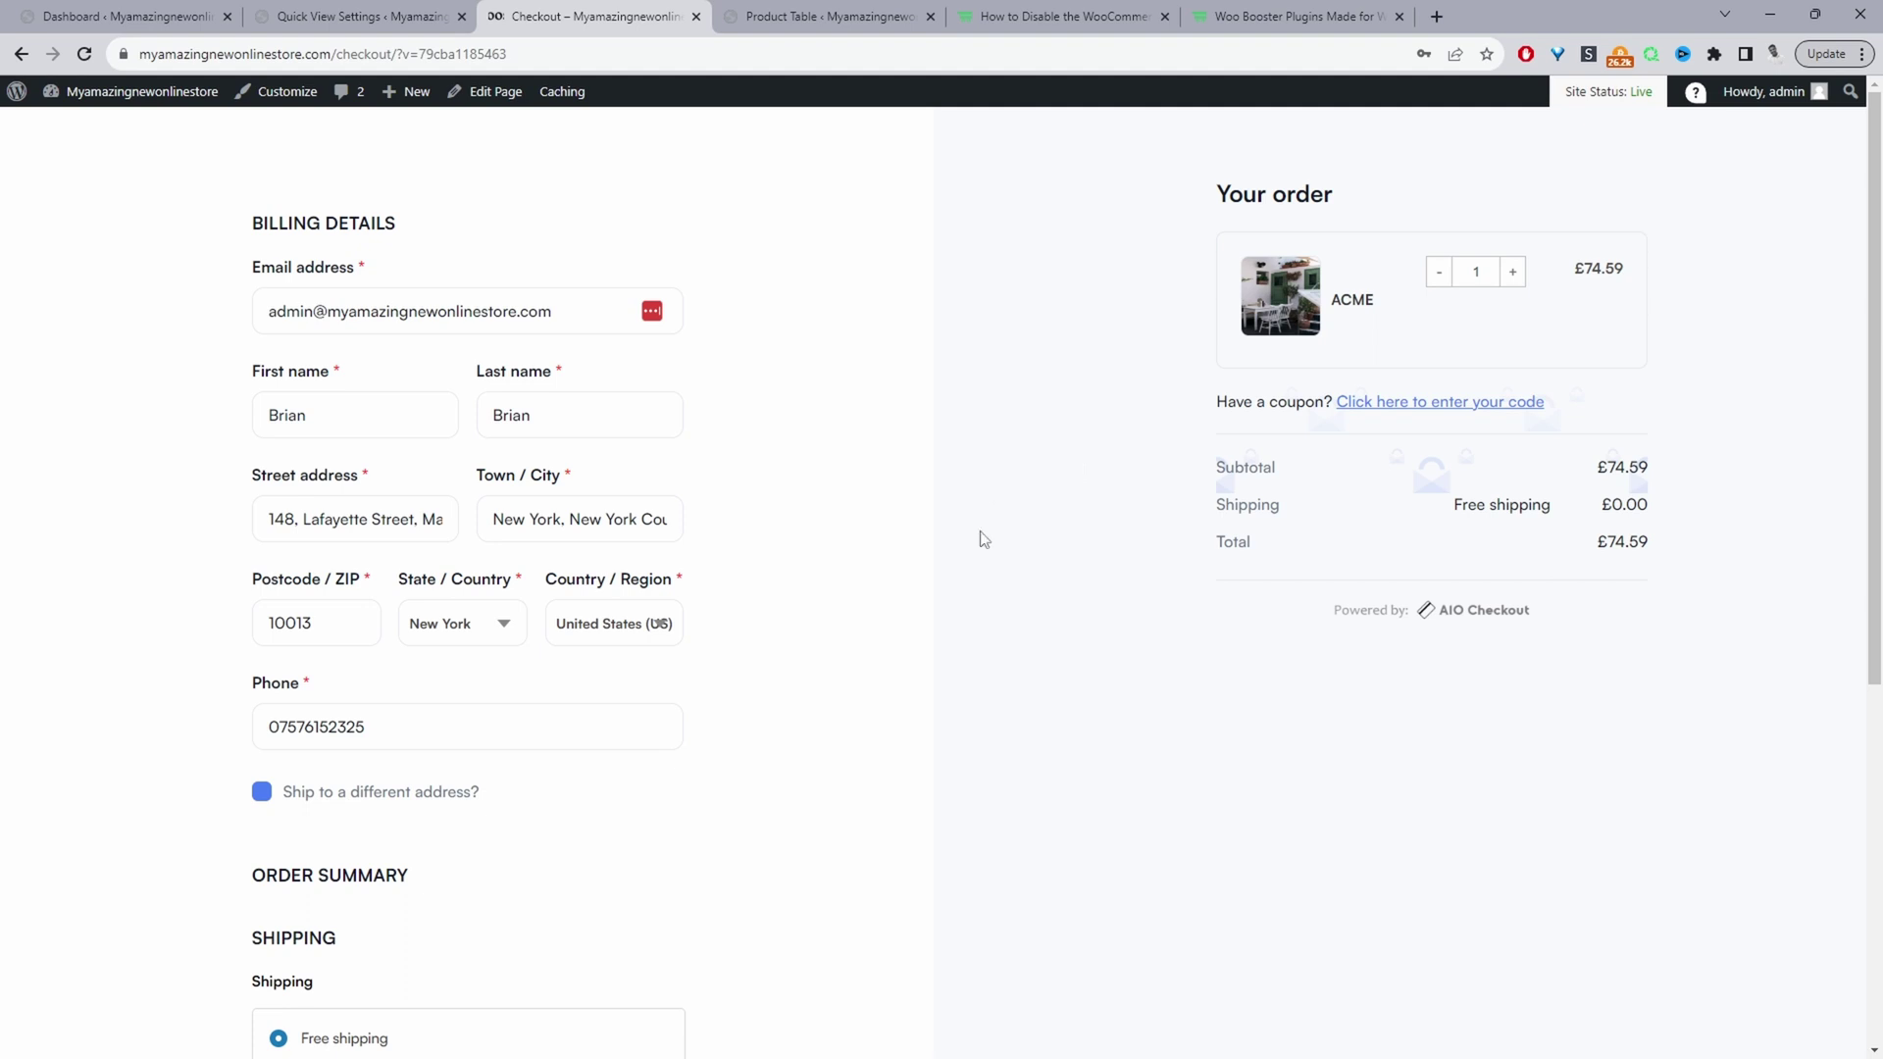
key("alt+Left")
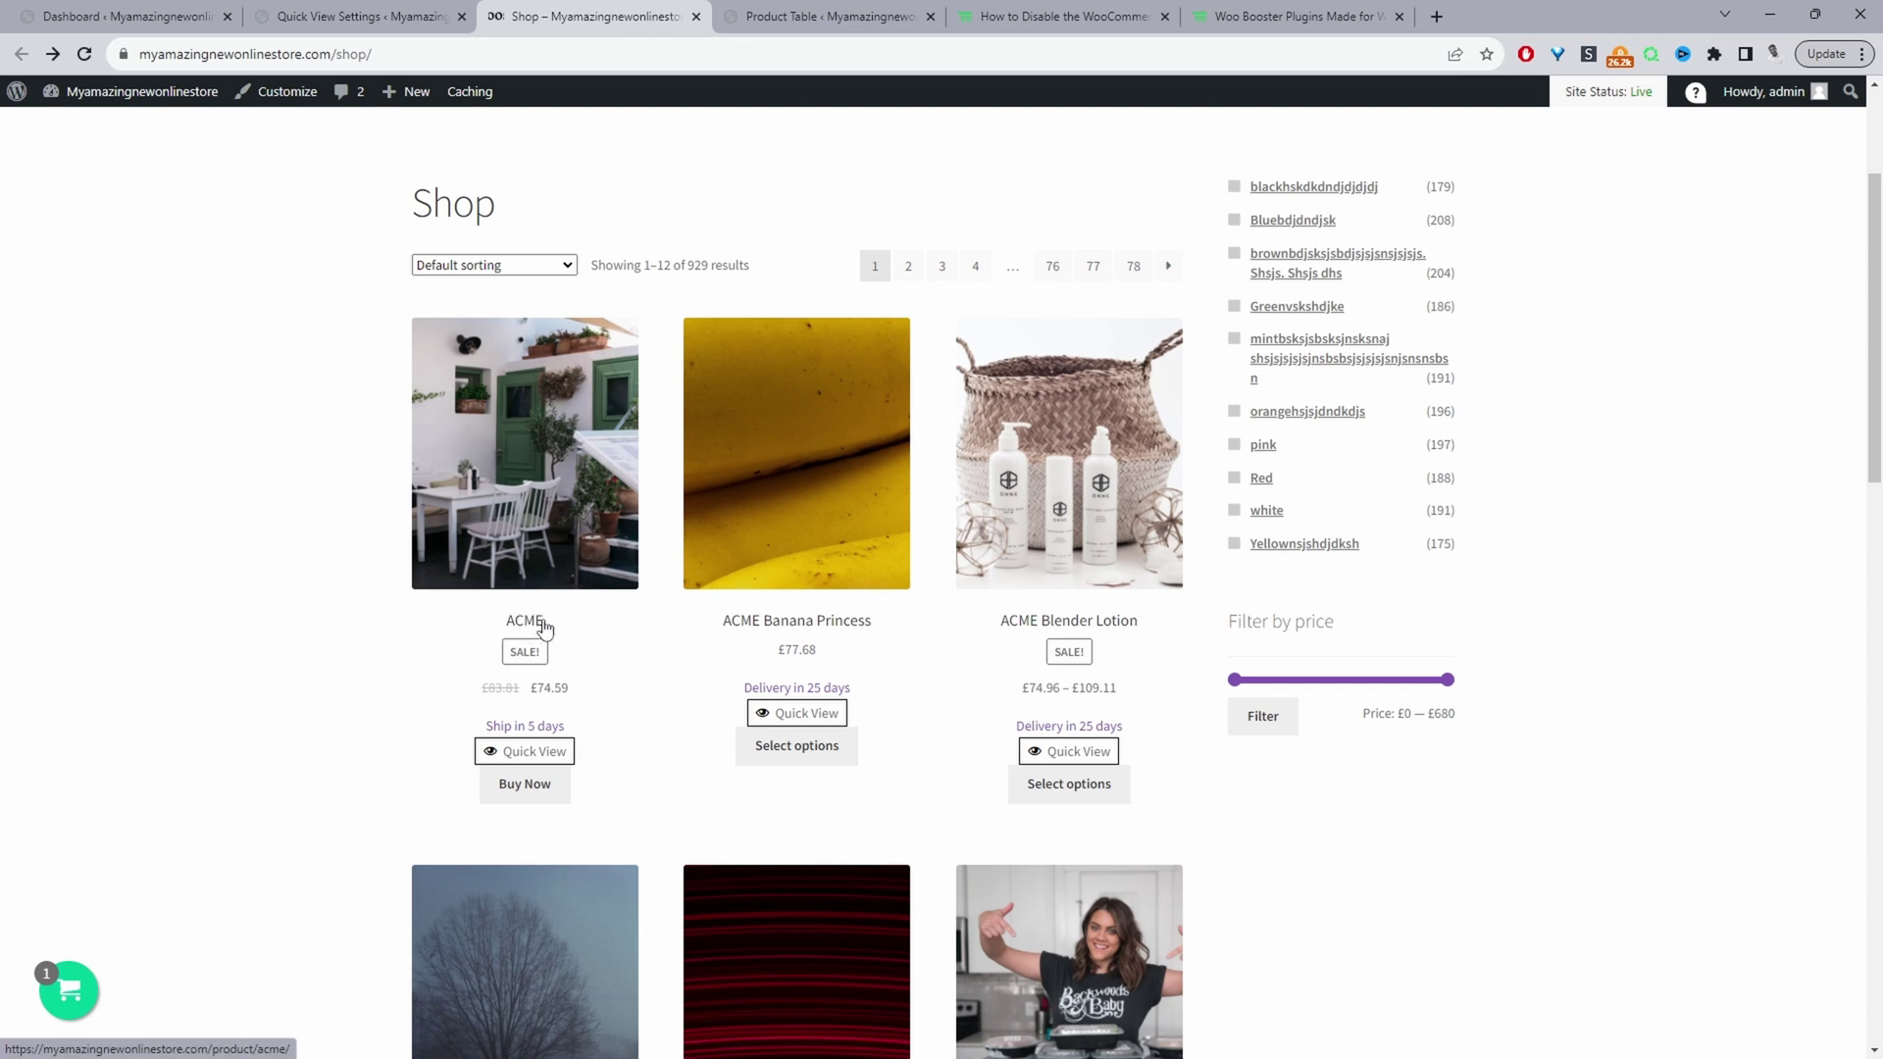
left_click(547, 753)
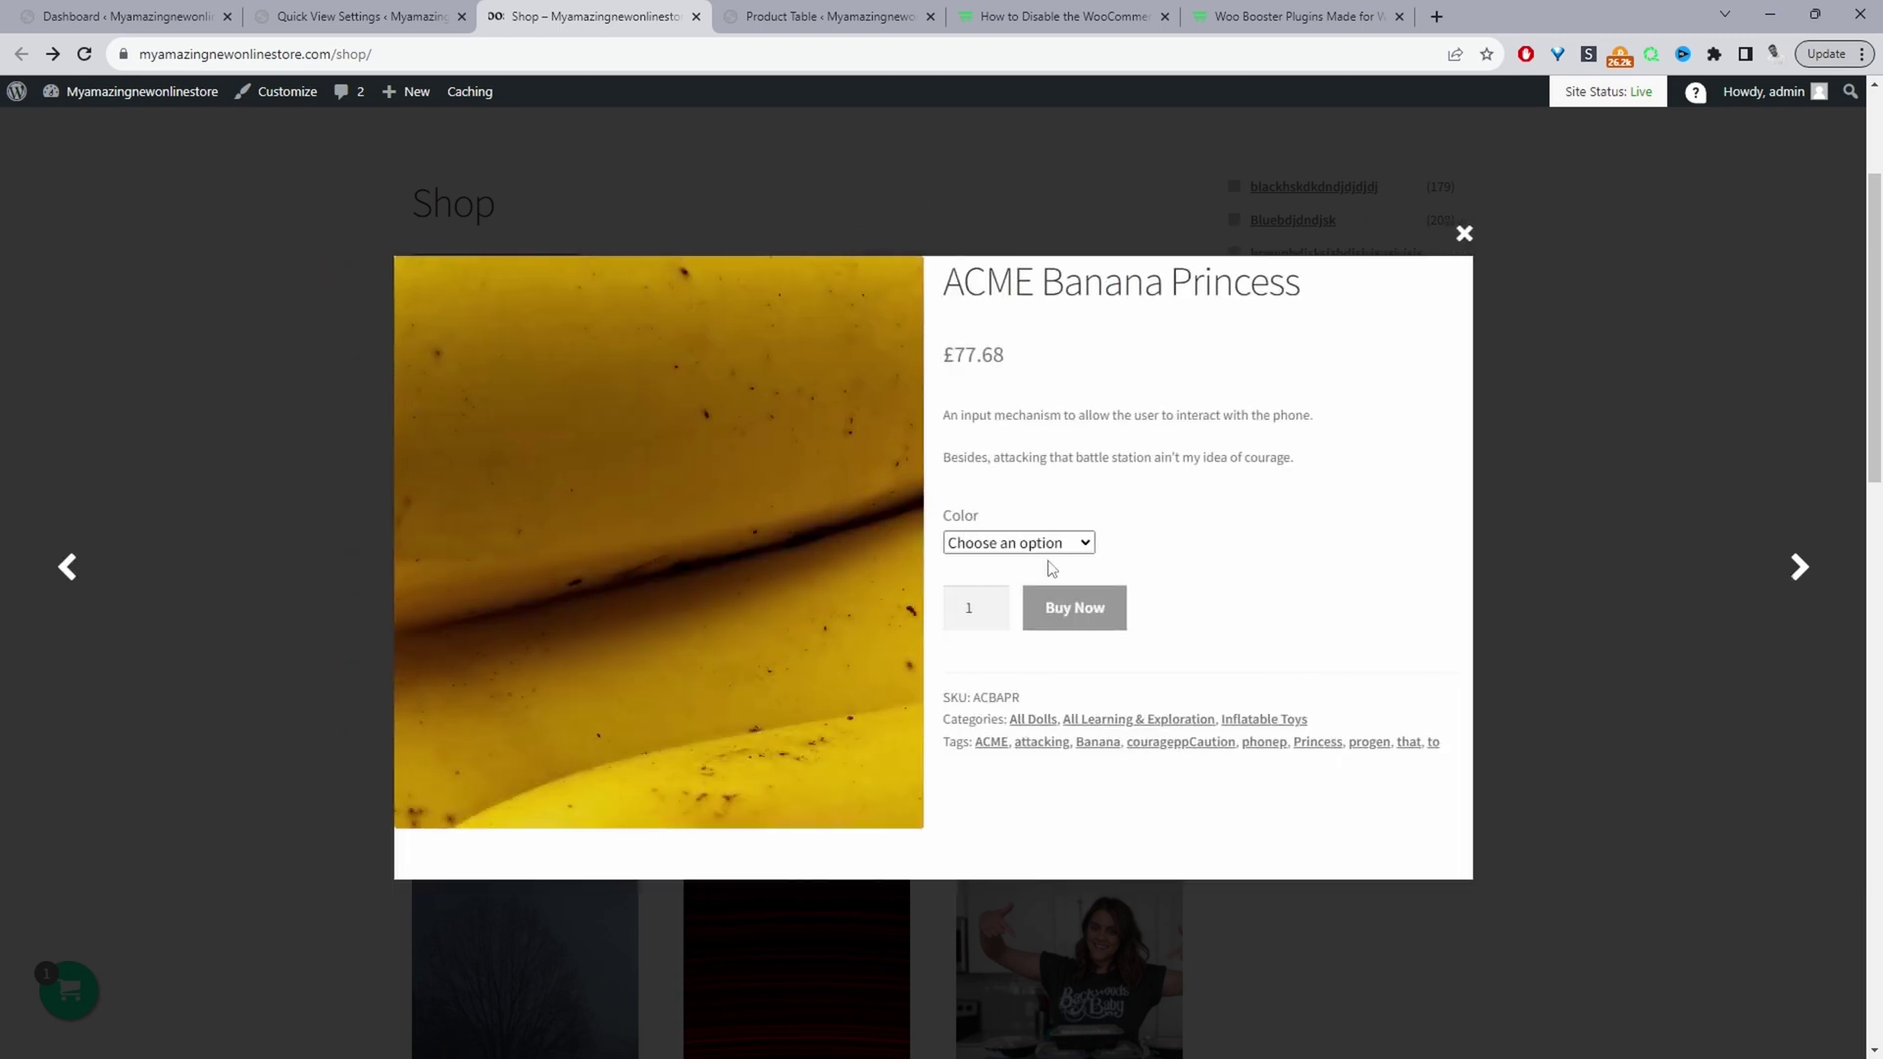
key("Escape")
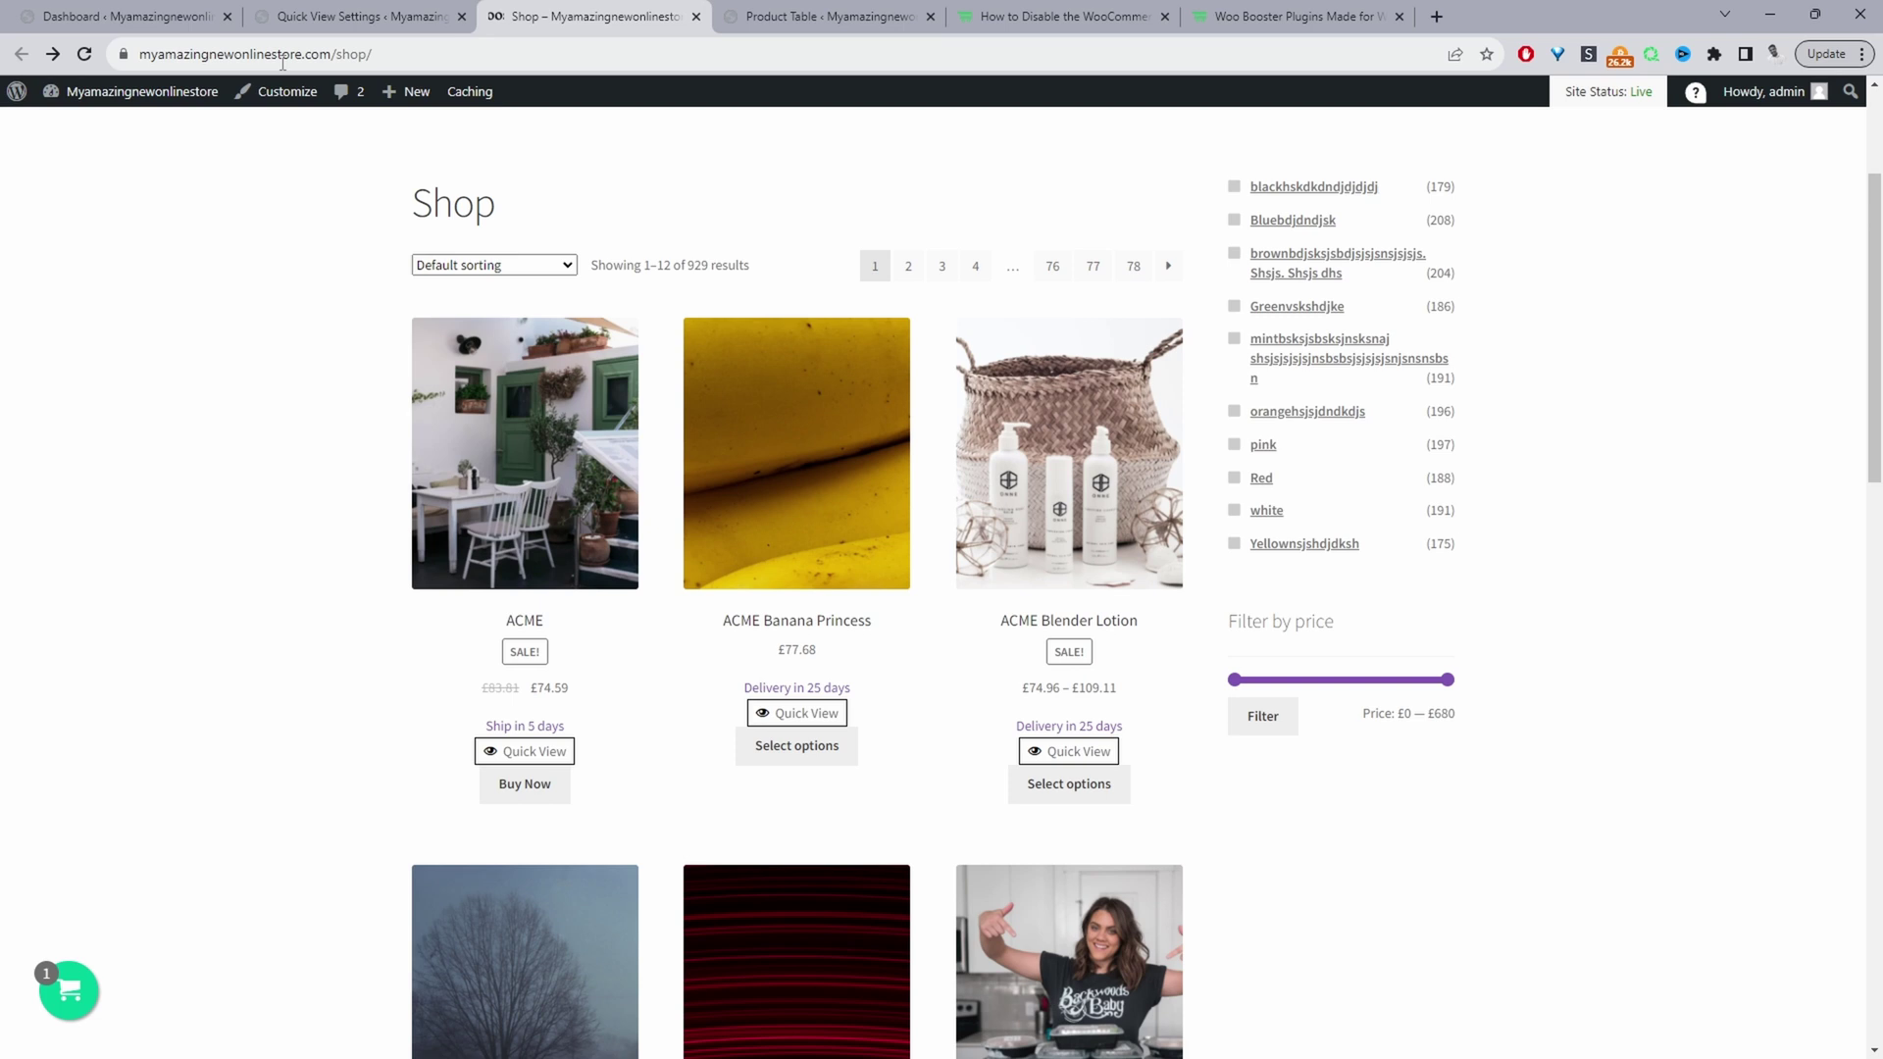
Step: Add a new Woosuite product table titled 'main shop page' and expand Order Form Information
left_click(122, 15)
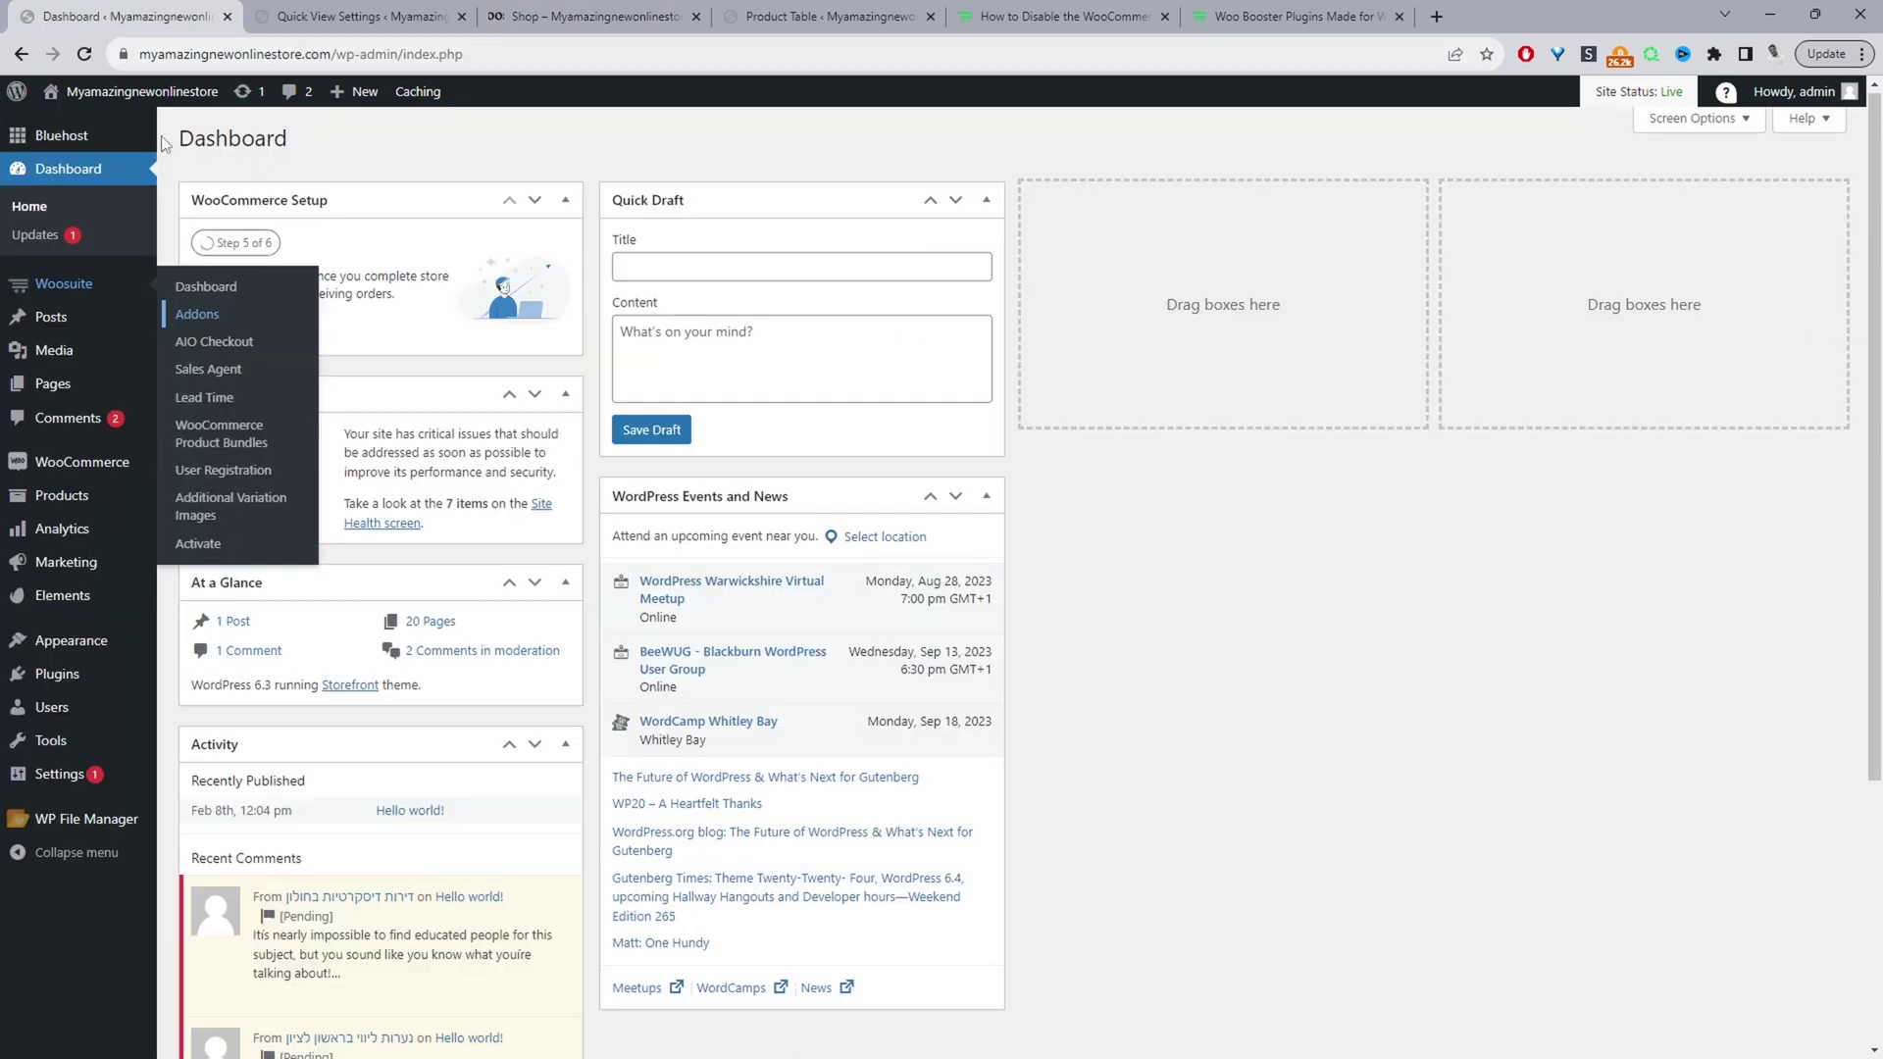
mouse_move(102, 298)
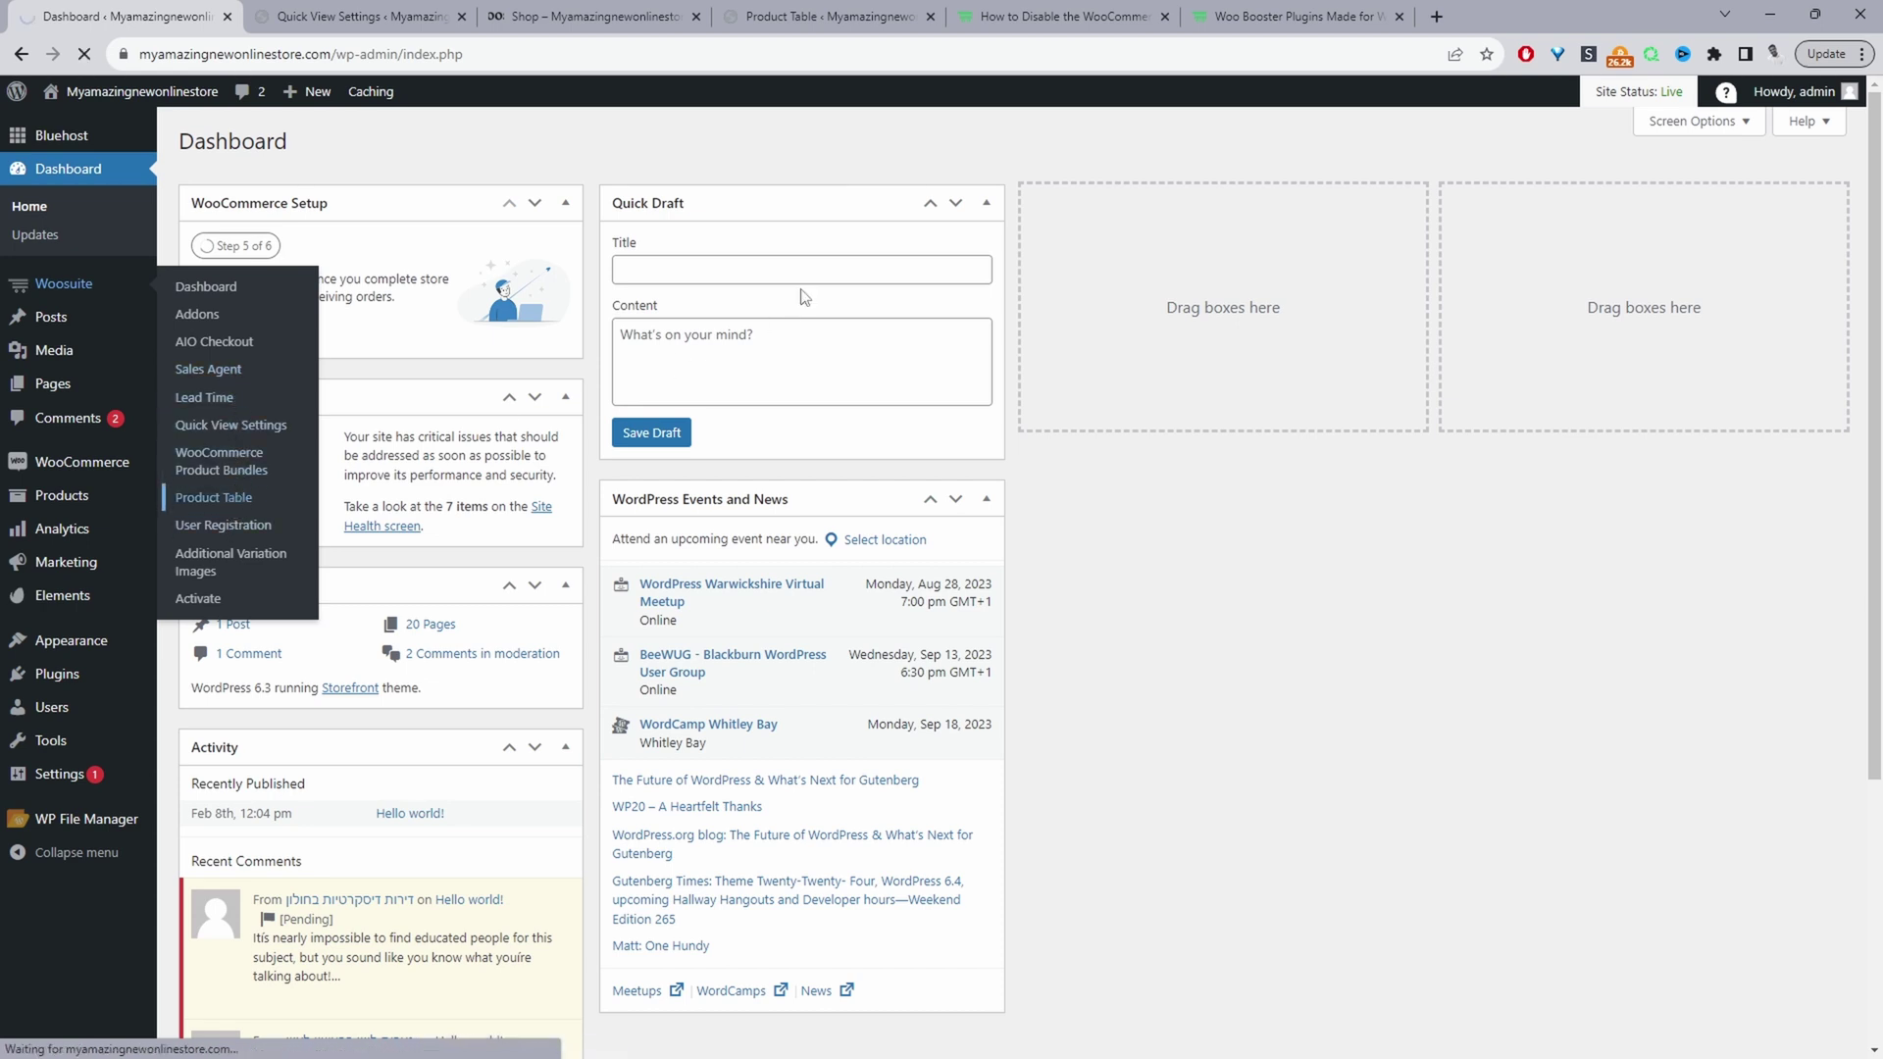
left_click(232, 498)
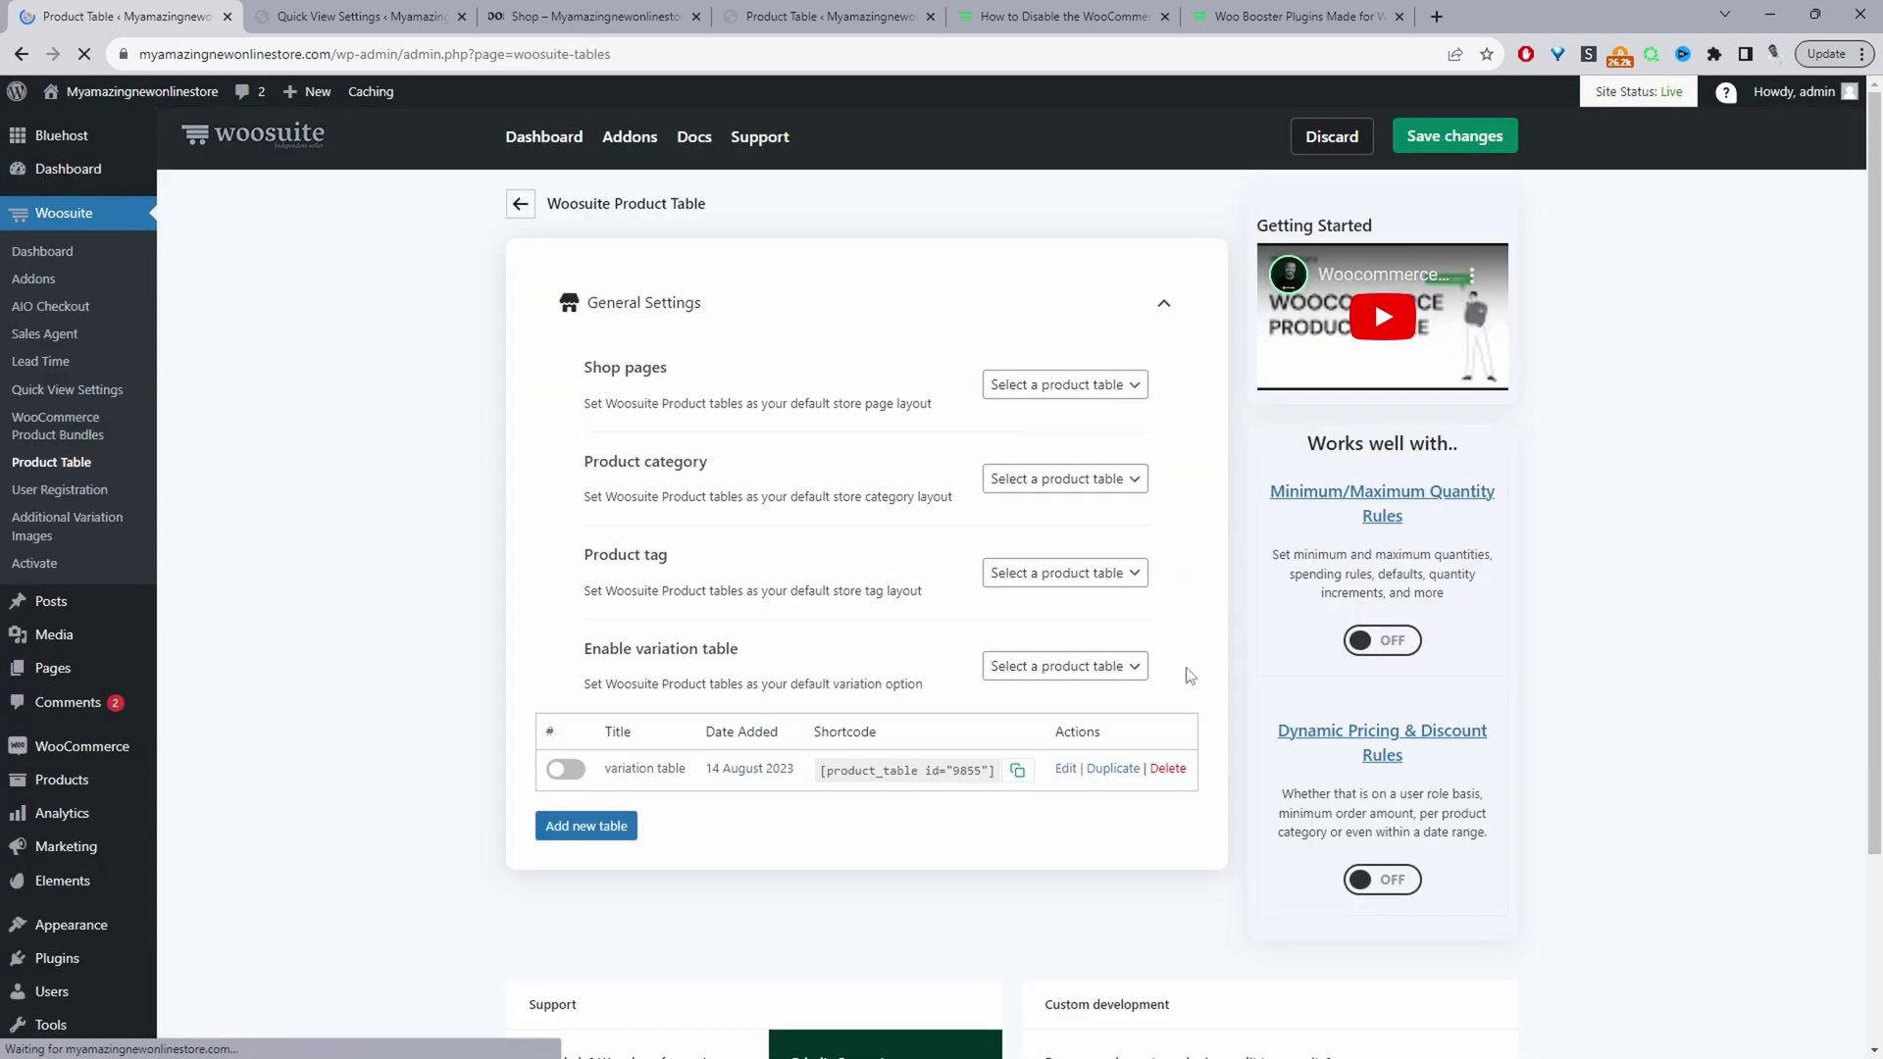
left_click(582, 831)
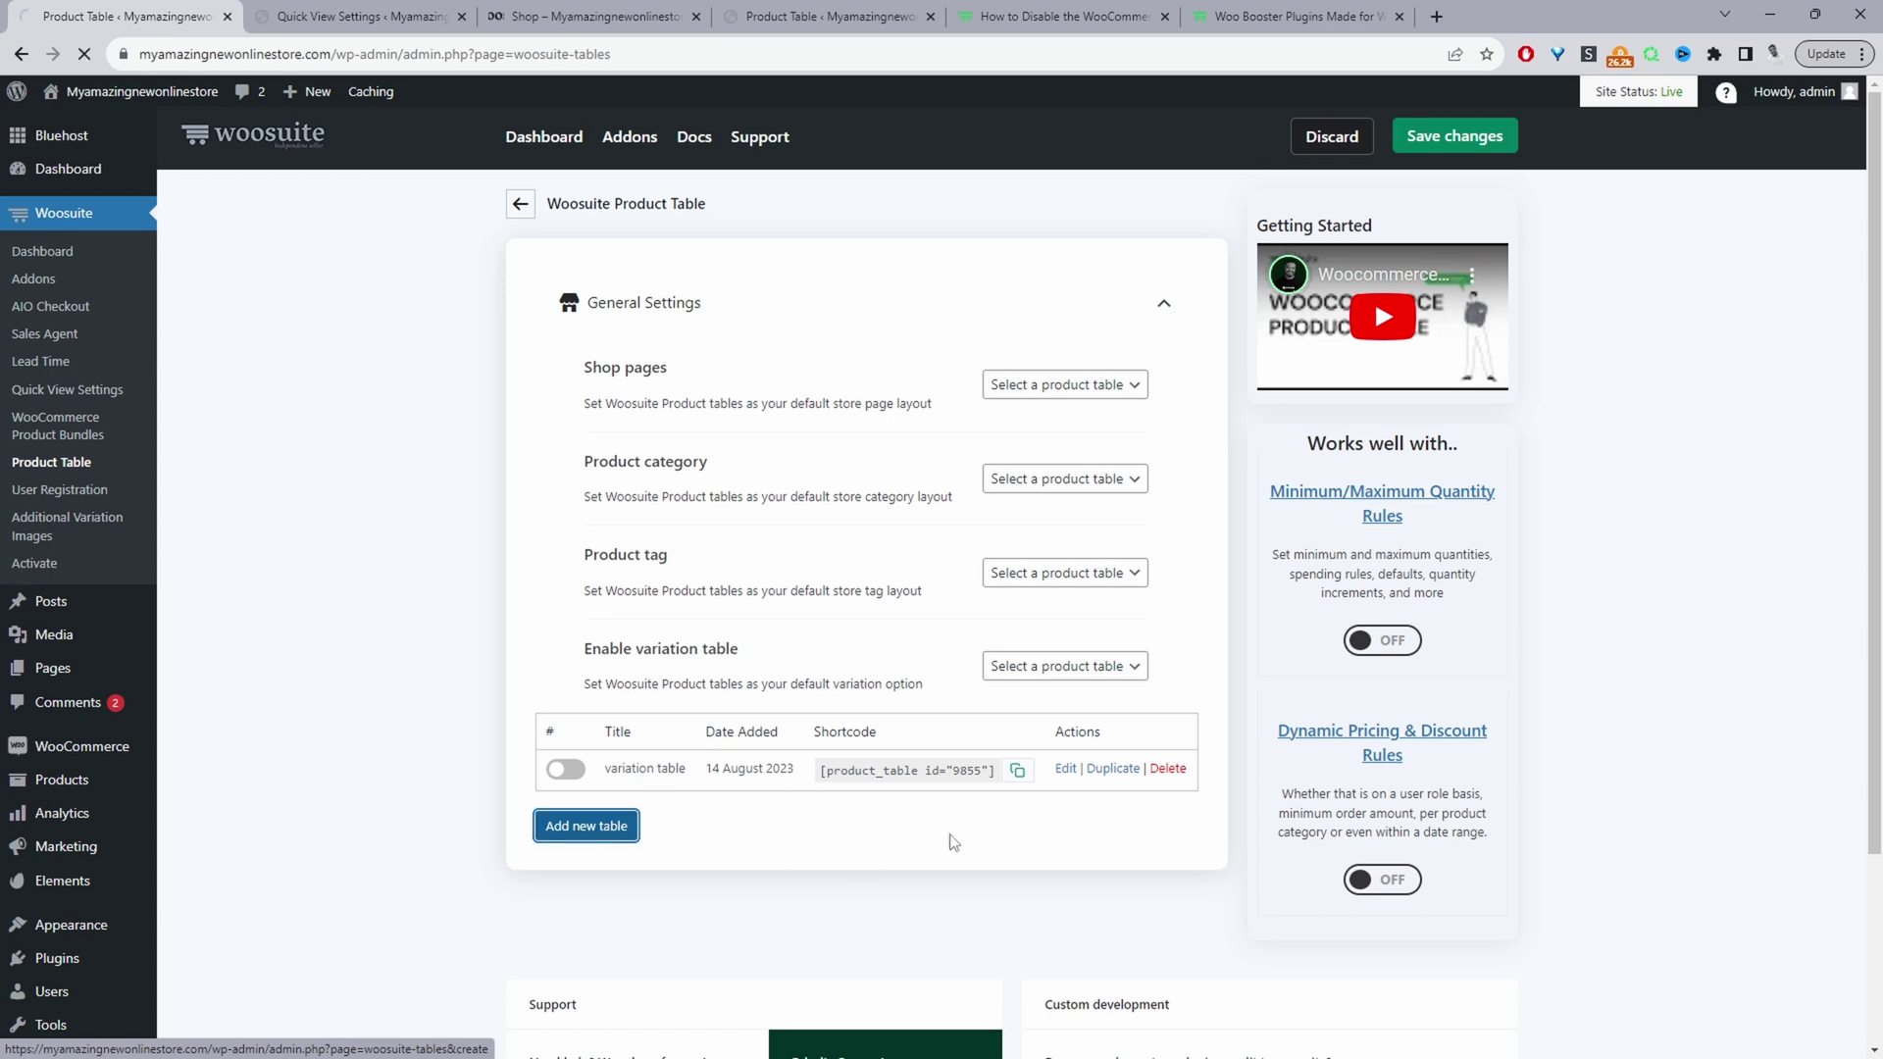
left_click(1034, 376)
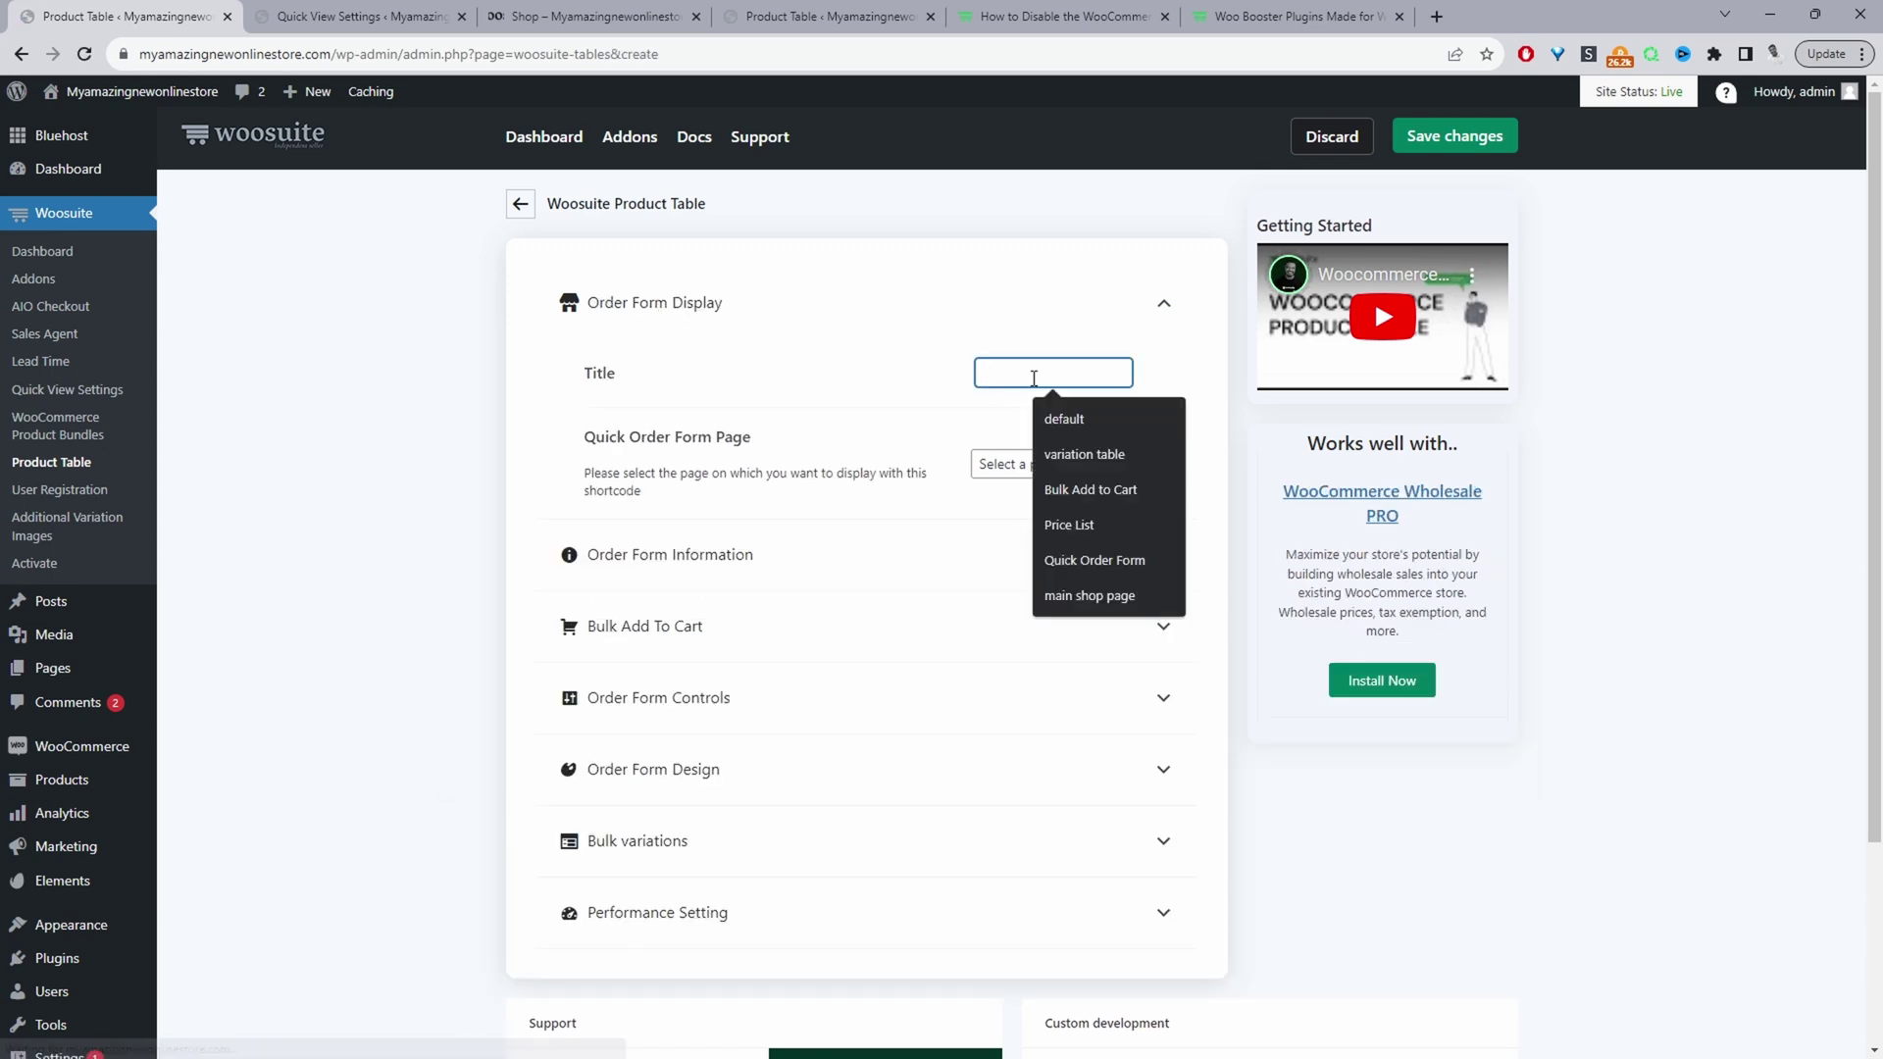
left_click(1108, 596)
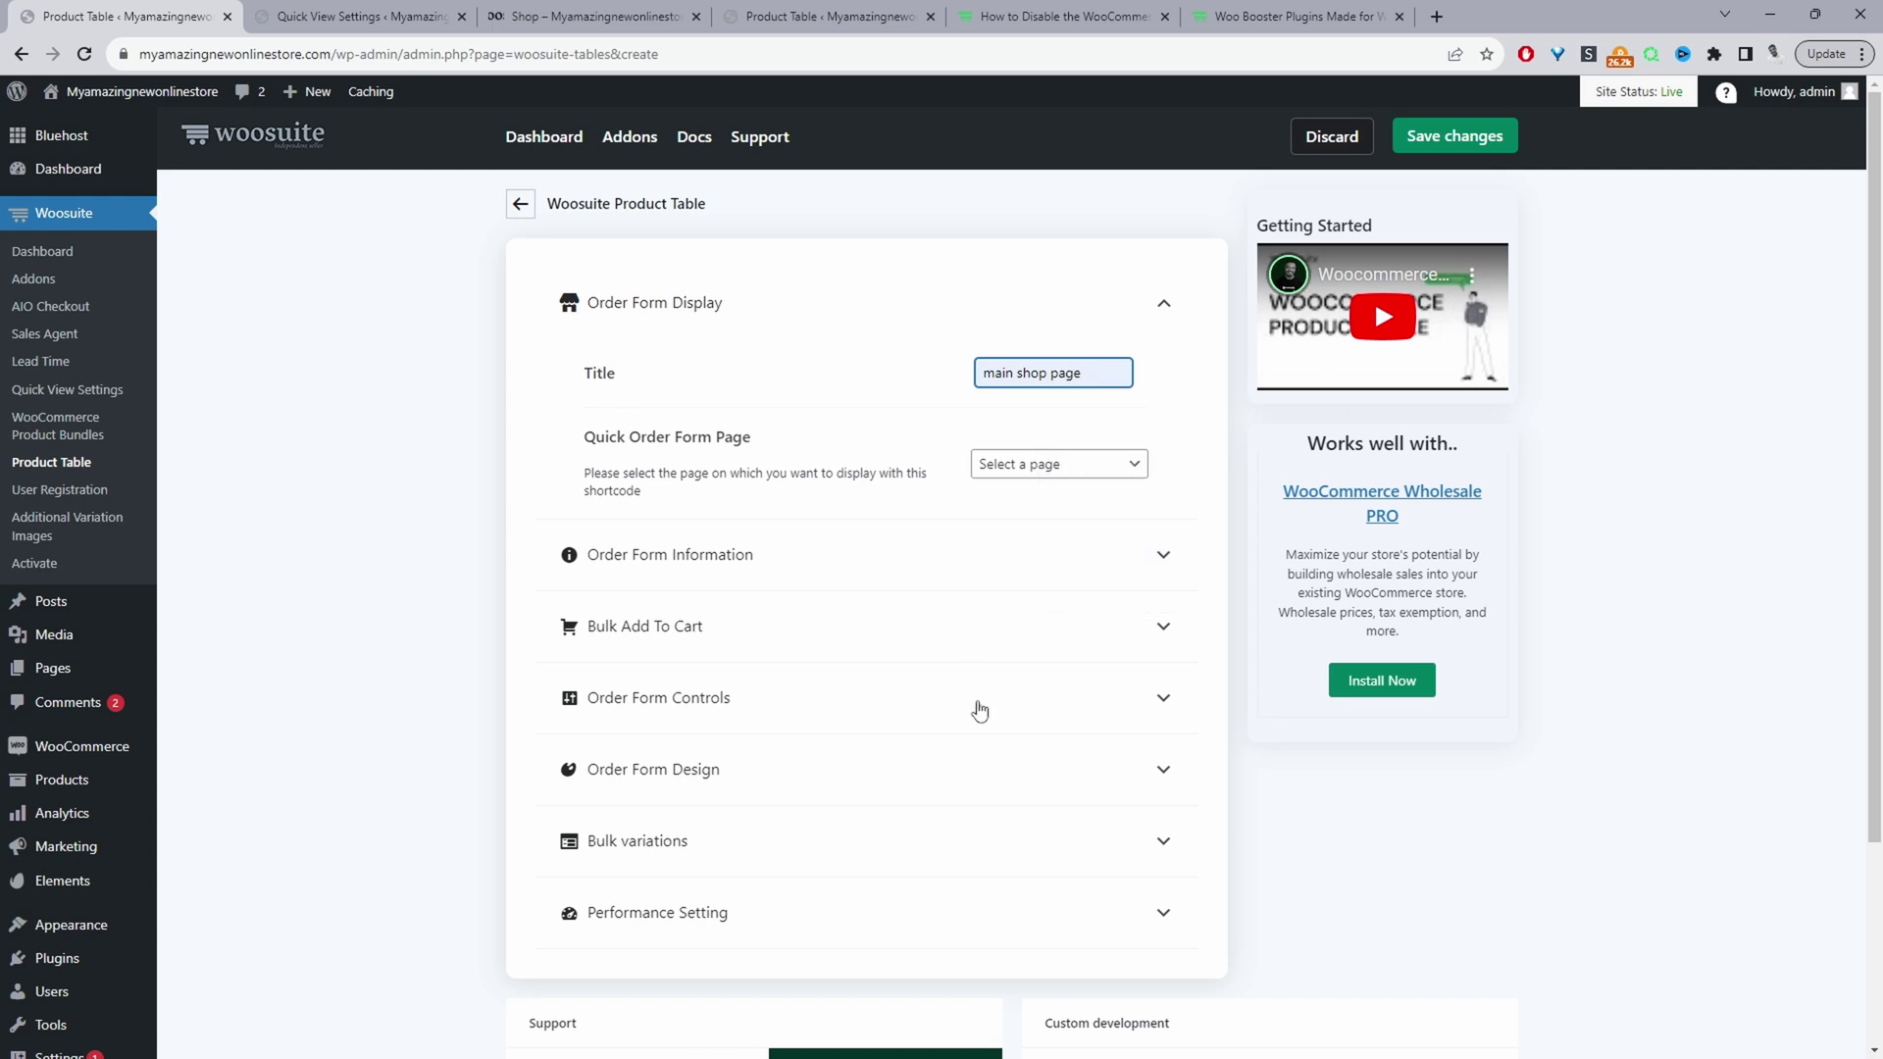
left_click(711, 559)
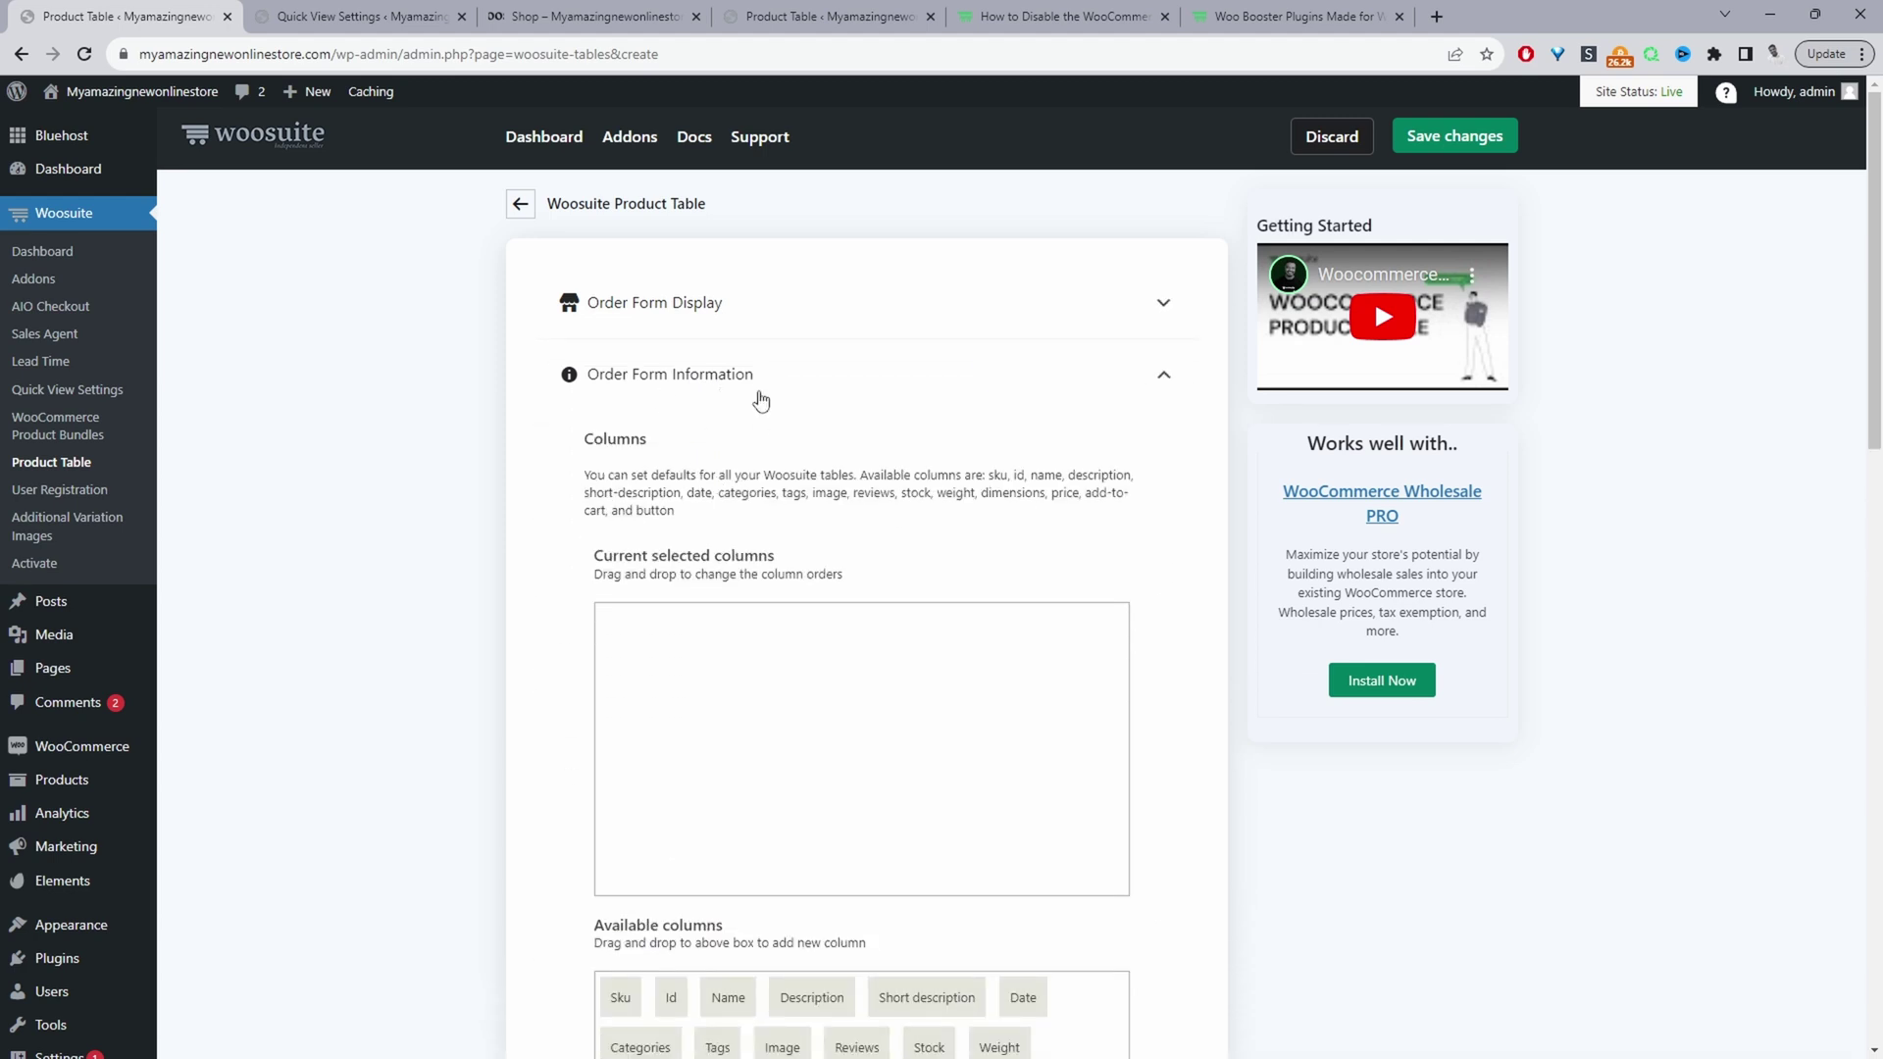
scroll(852, 412, "down", 2)
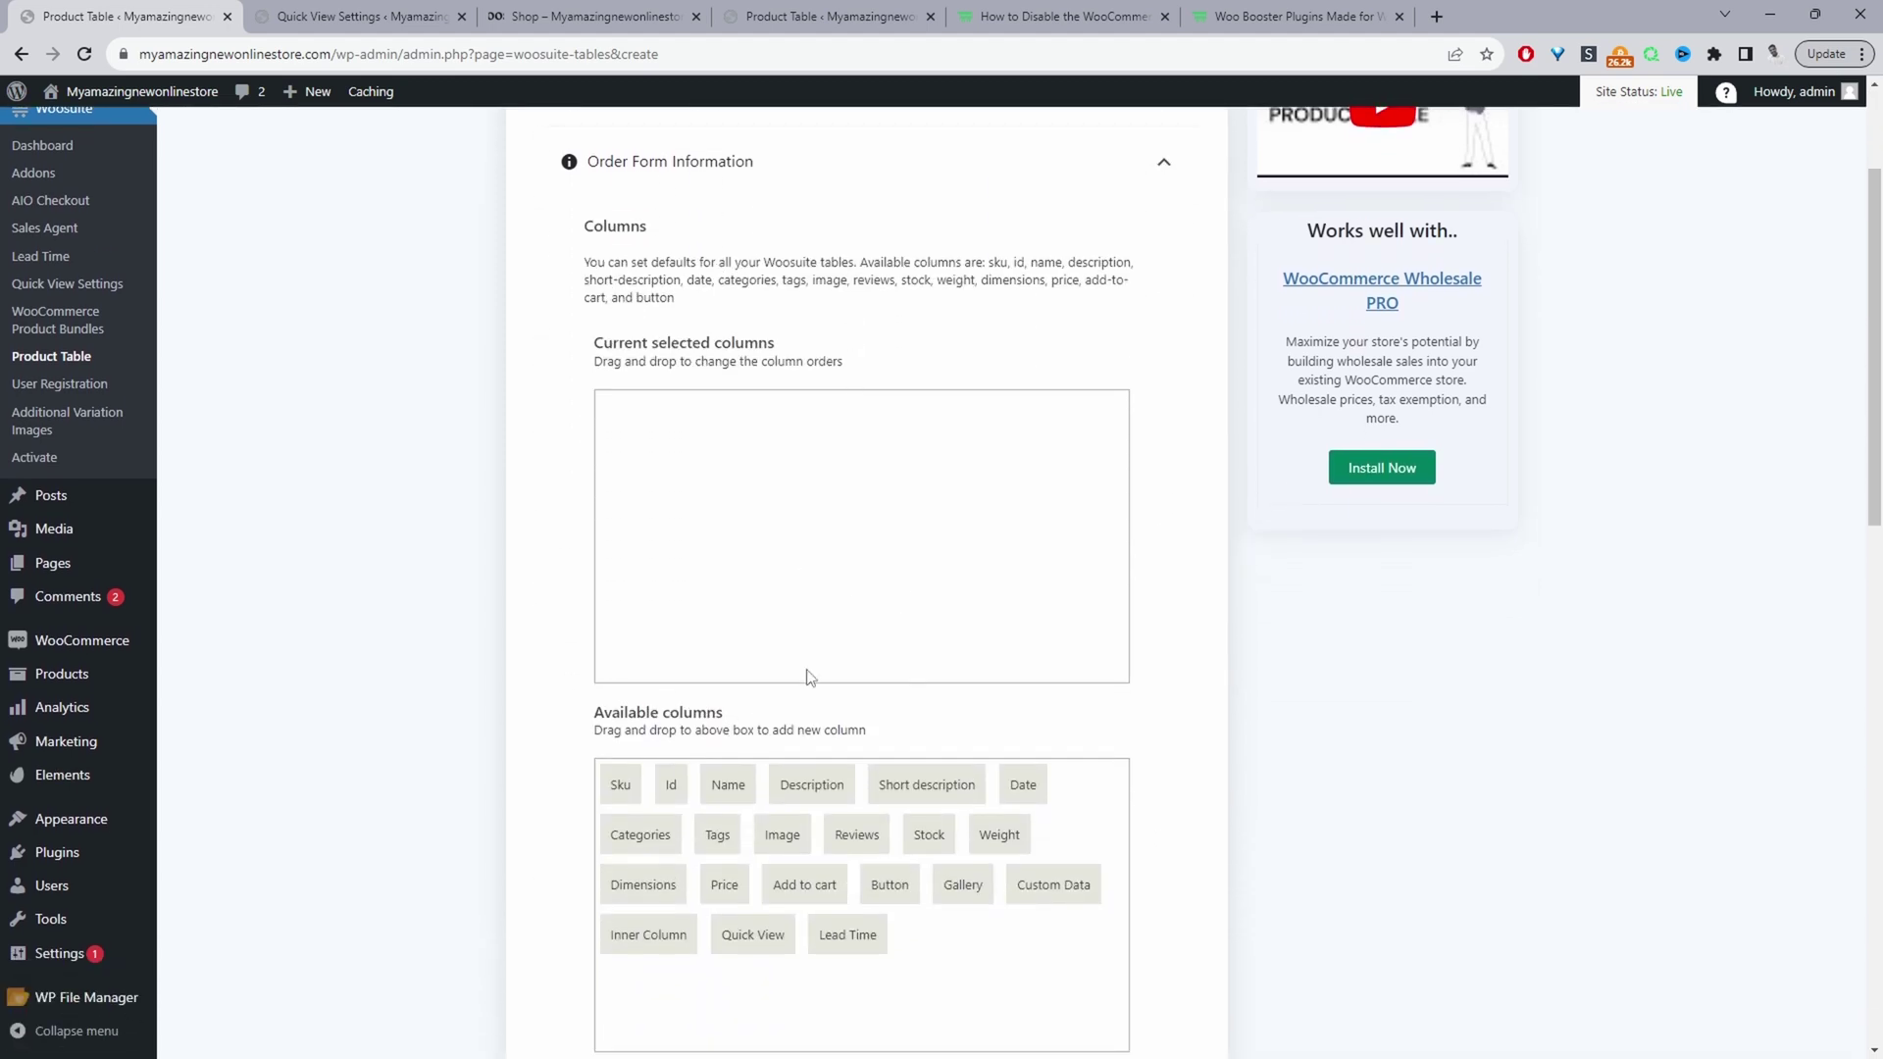
left_click(1057, 22)
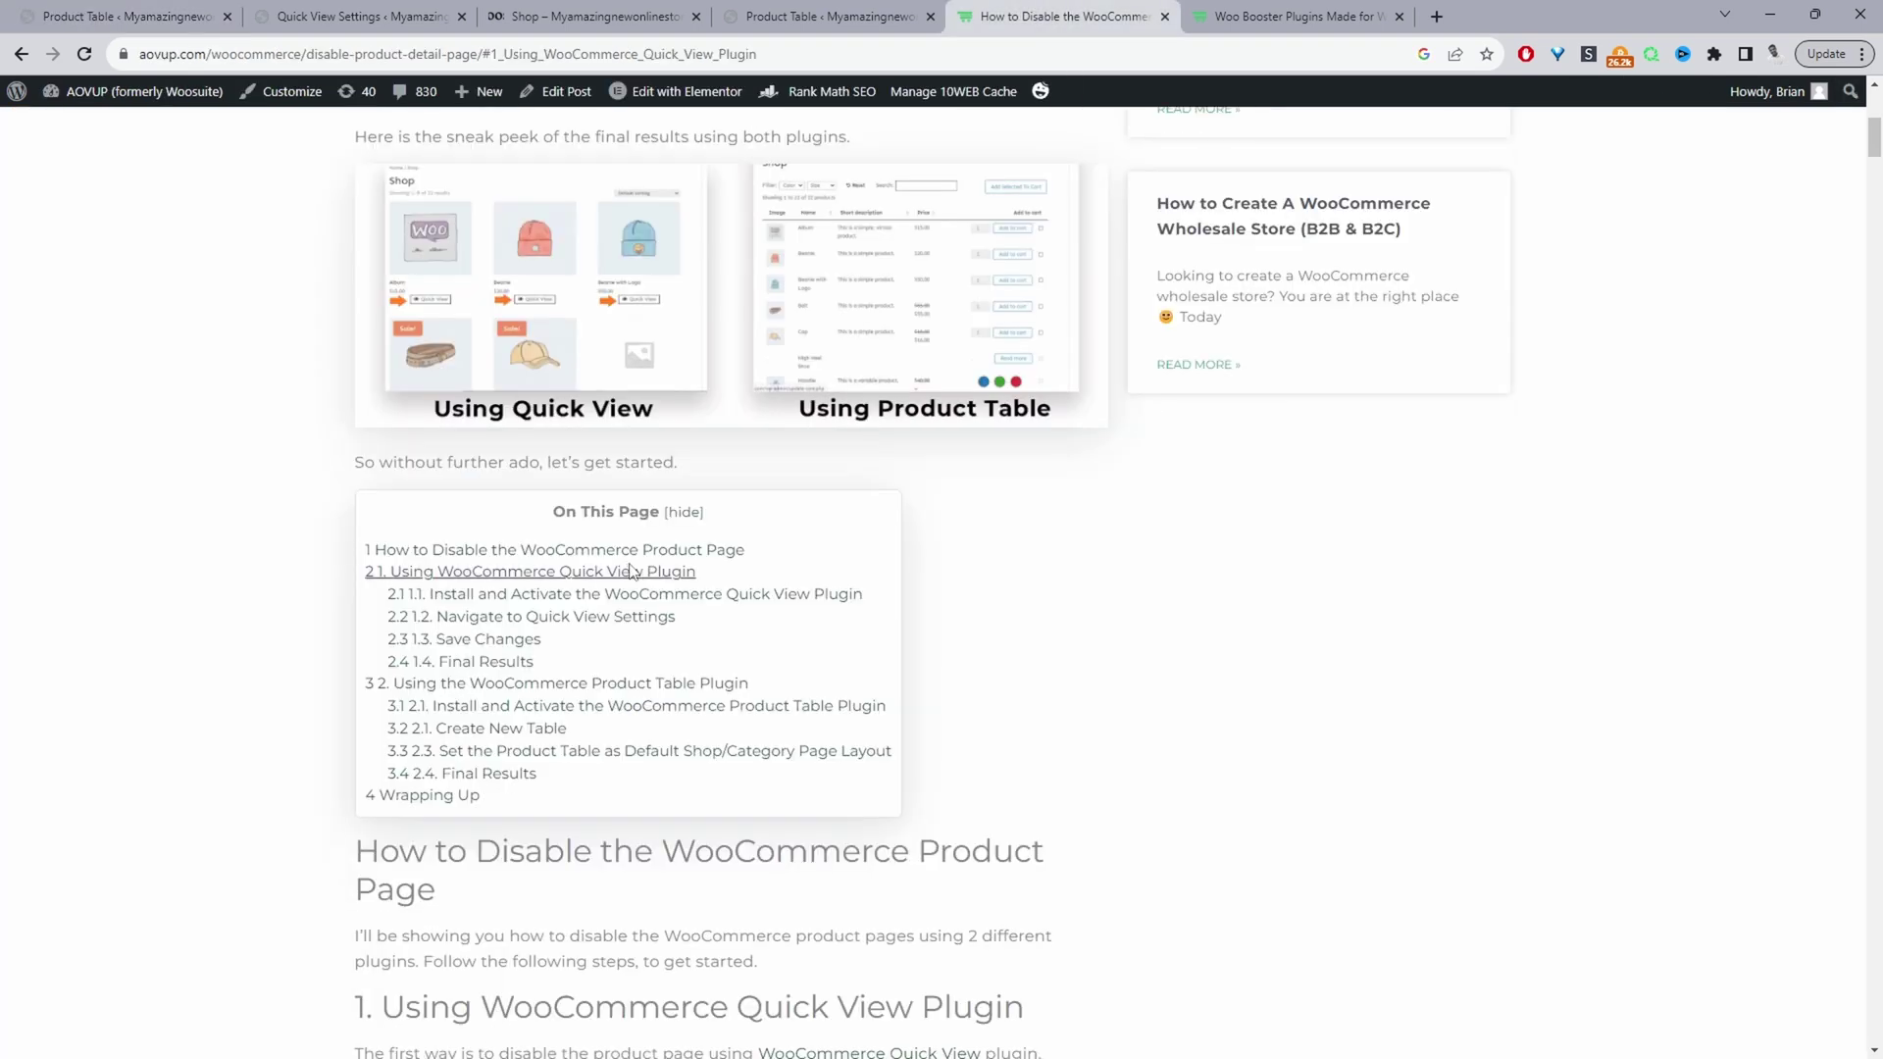
left_click(489, 772)
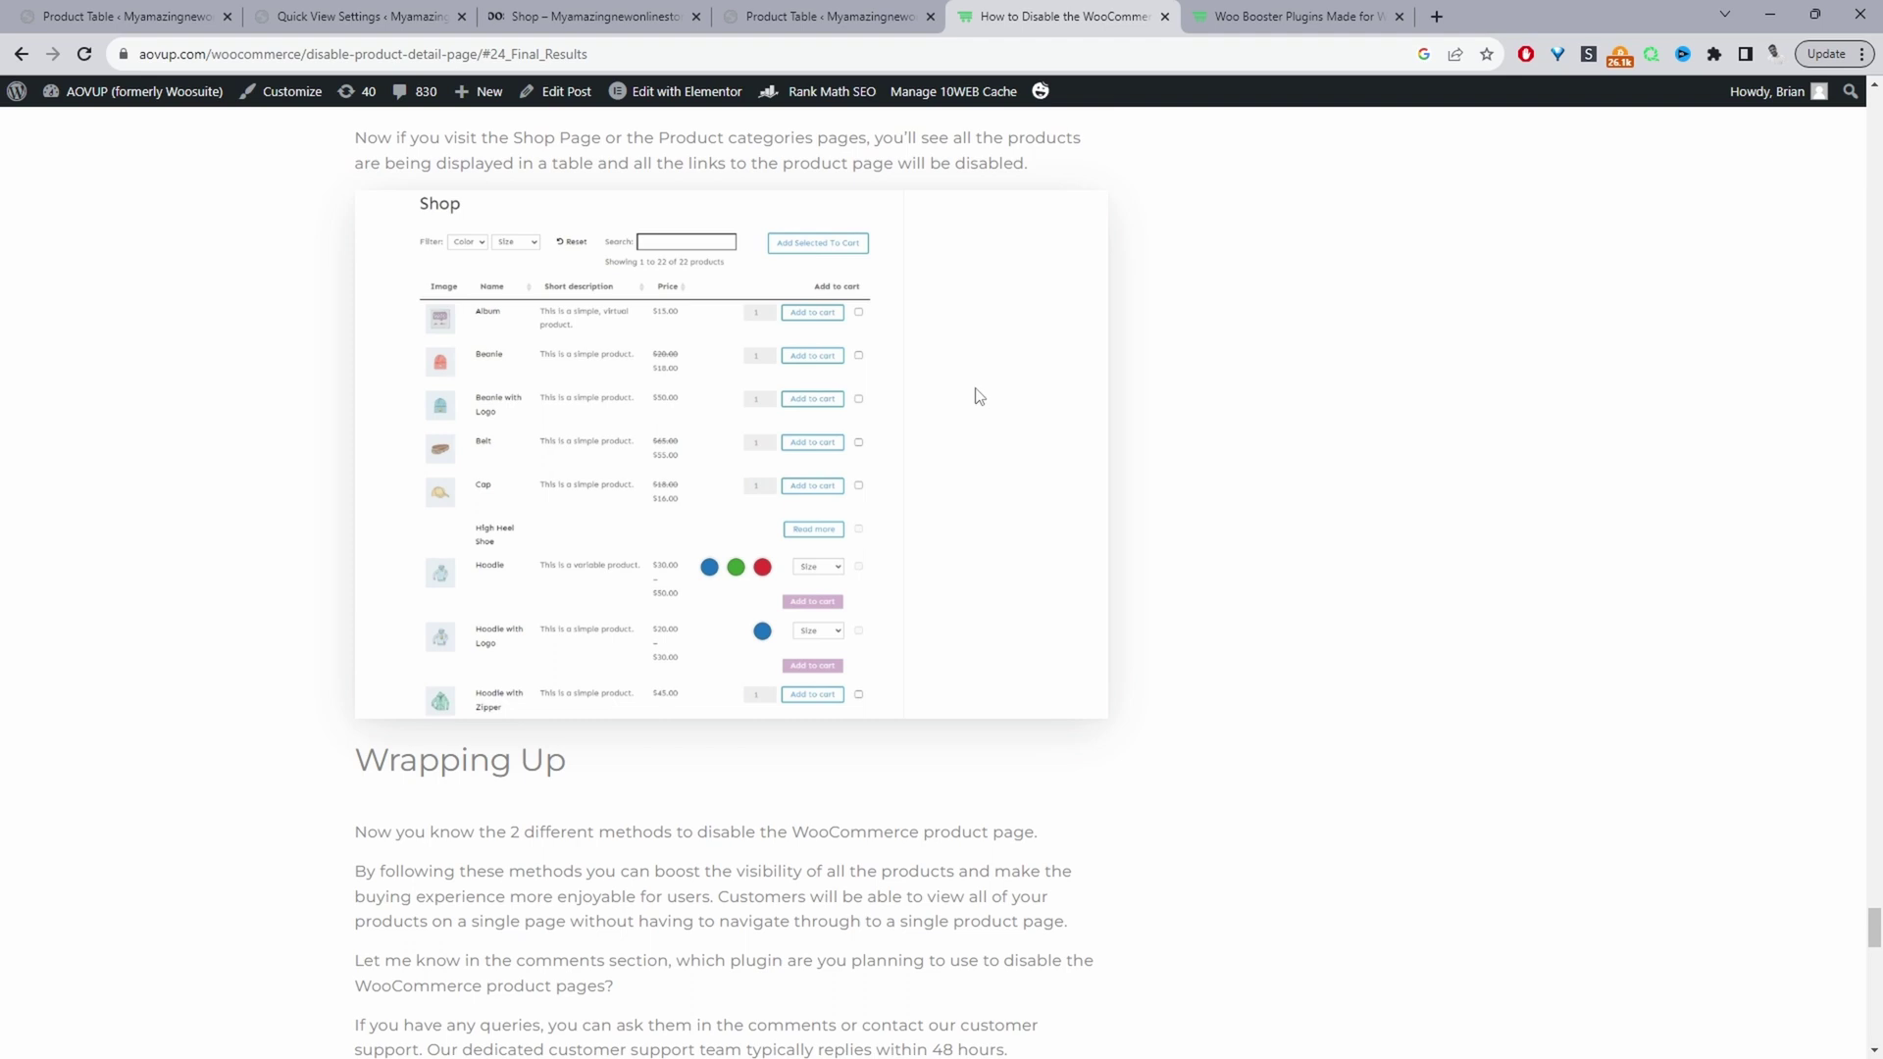
left_click(127, 17)
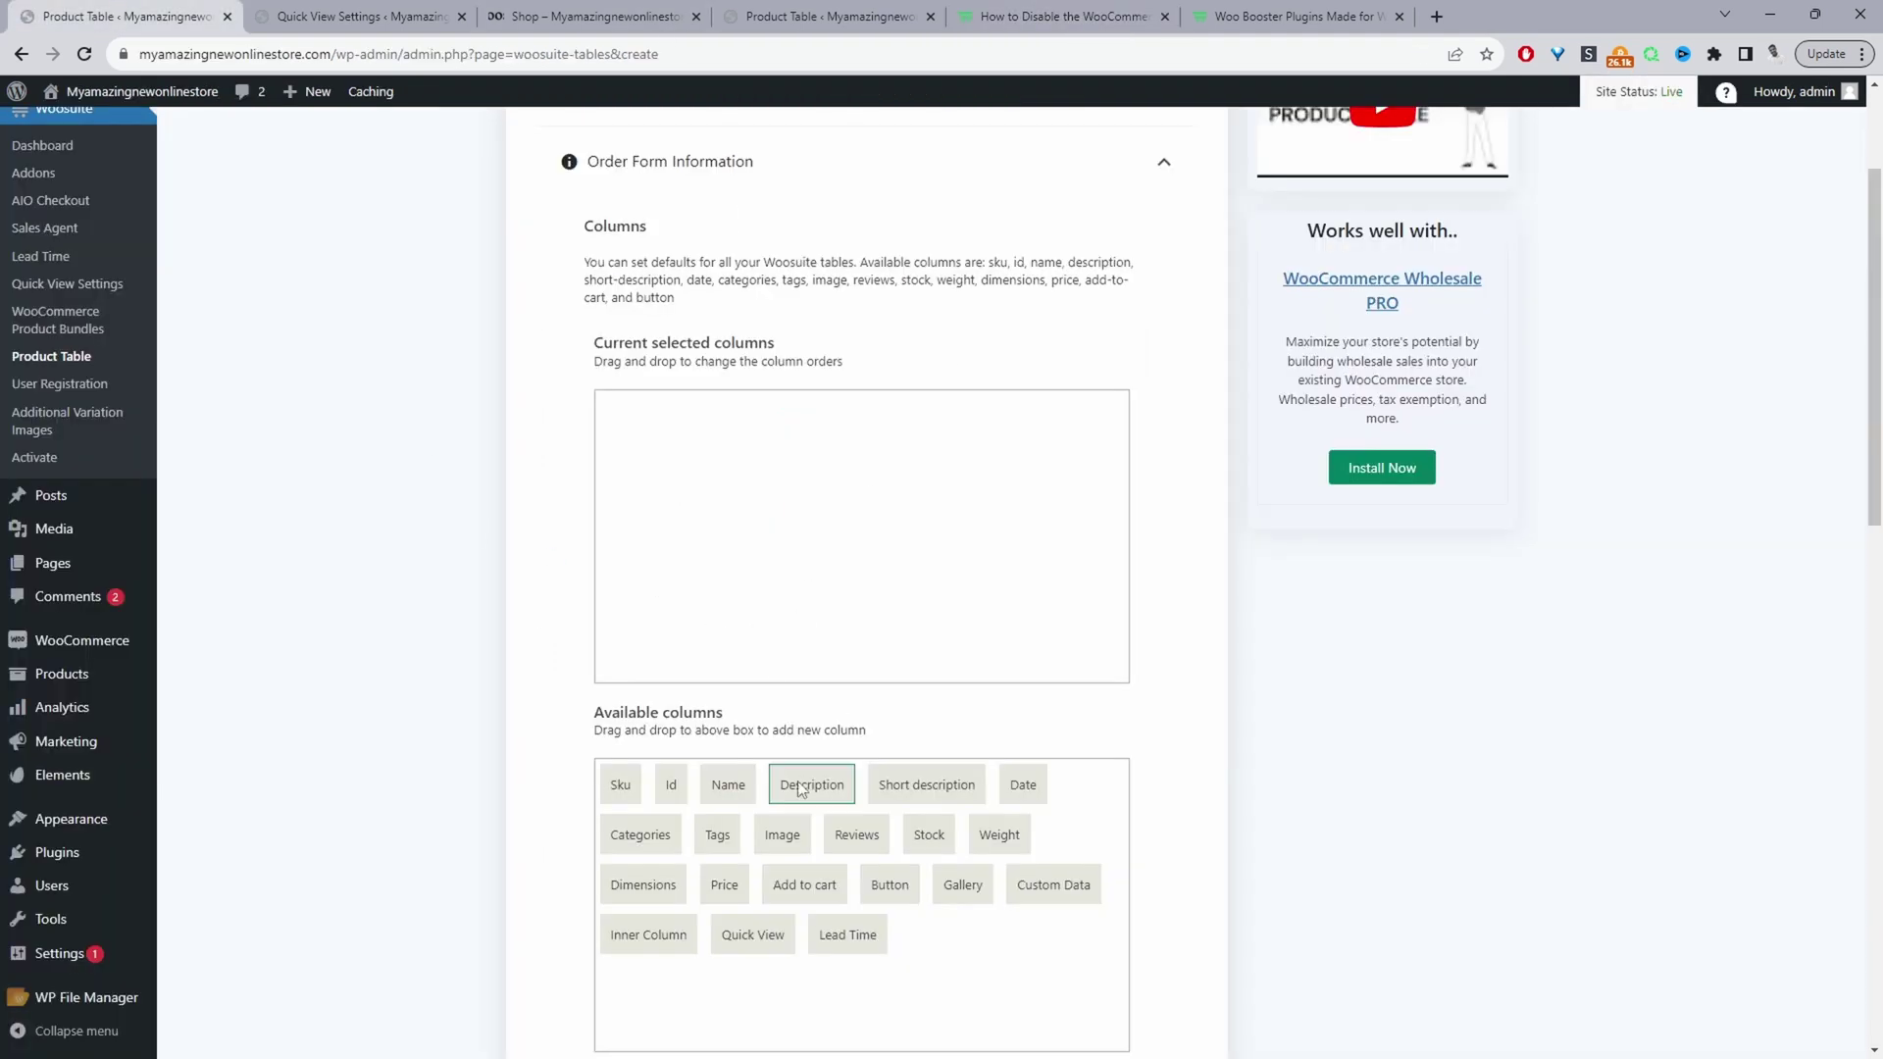
Step: Add Image, Name, Short description, Price and Add to cart columns, plus Quick View after Name
left_click_drag(772, 843, 683, 520)
left_click_drag(770, 834, 697, 436)
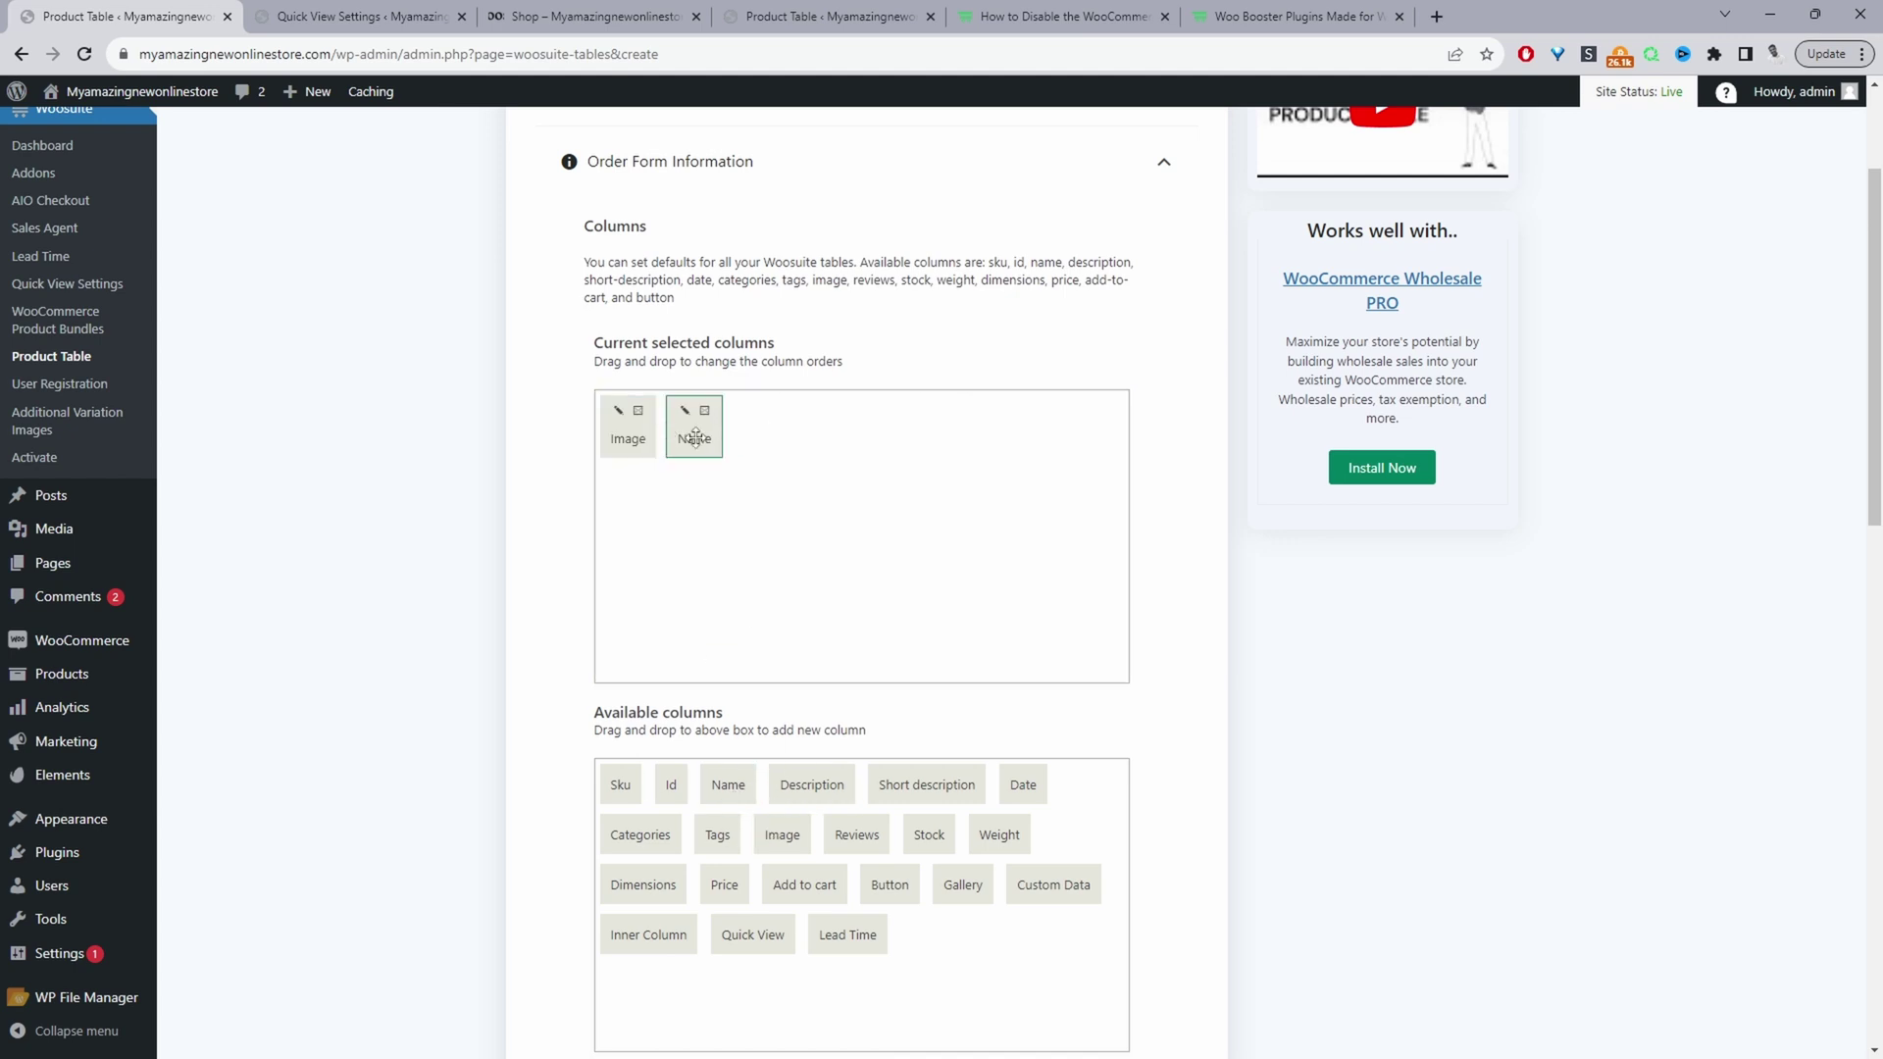
left_click_drag(894, 779, 761, 430)
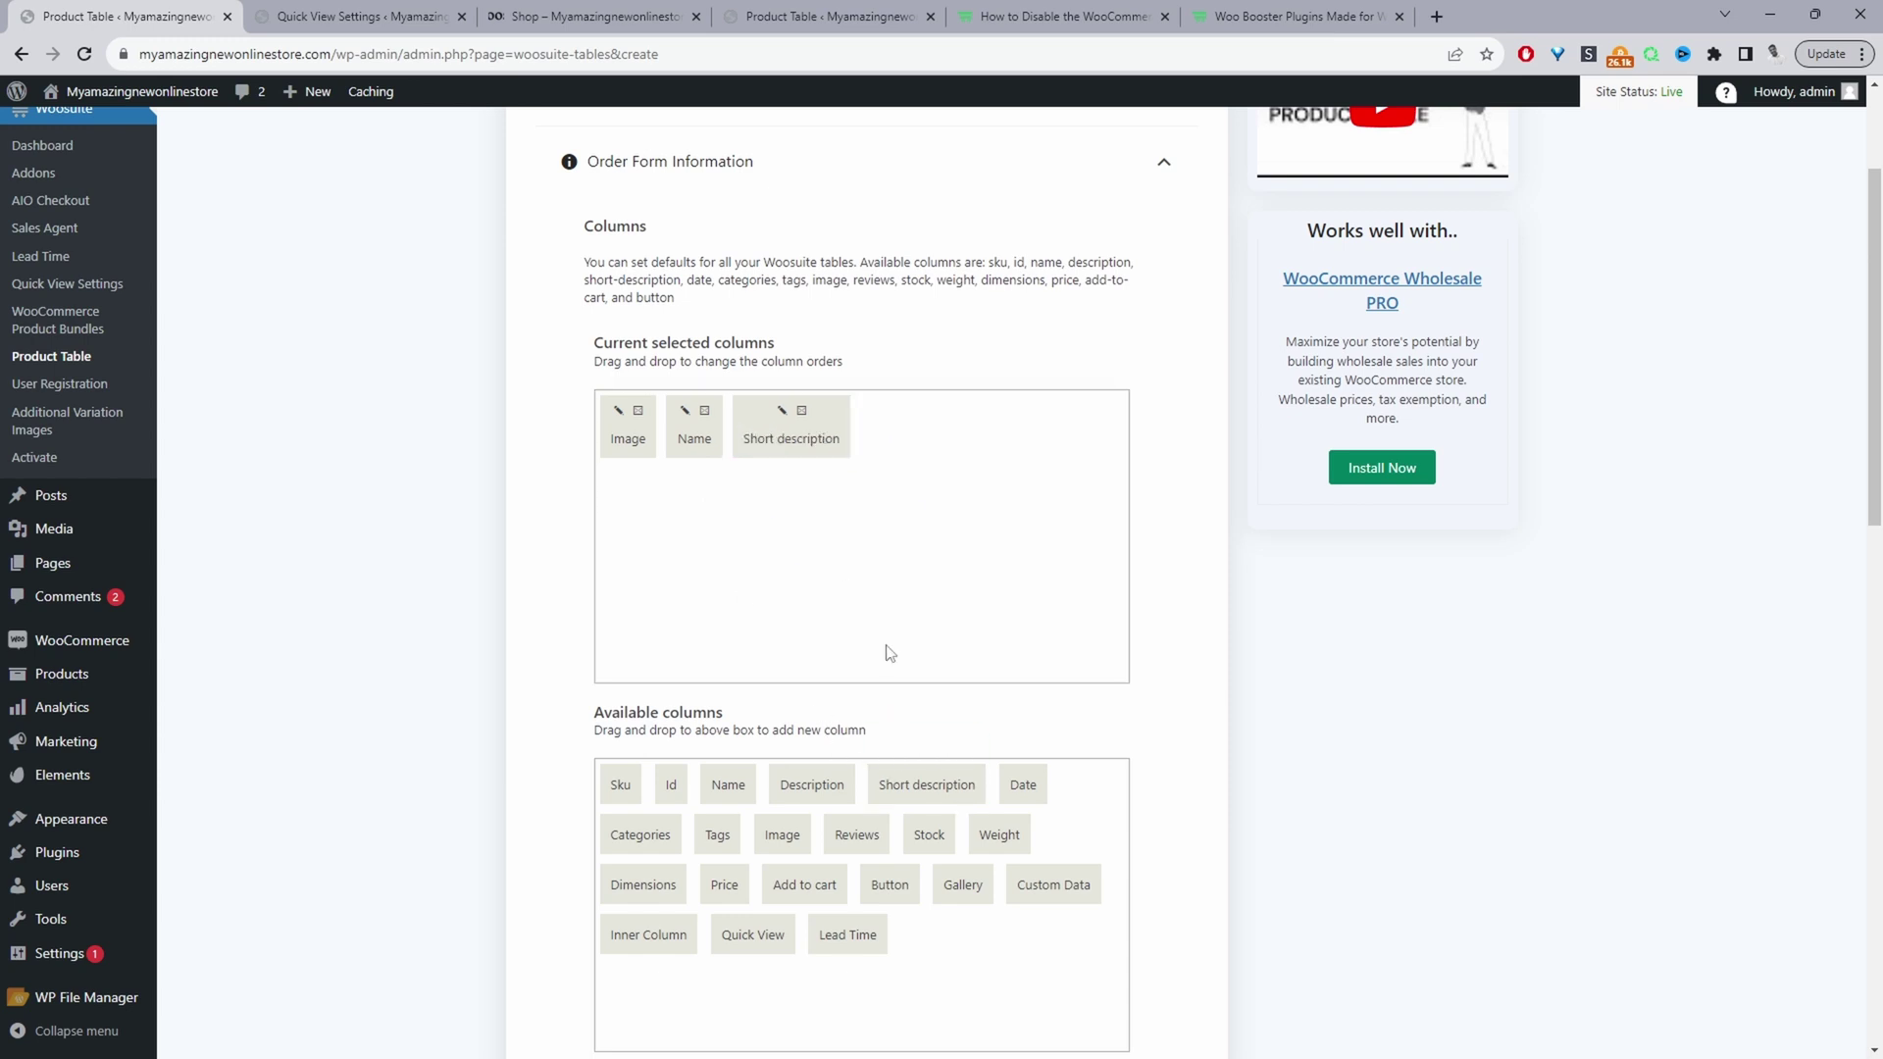
left_click_drag(725, 883, 896, 458)
left_click_drag(815, 883, 977, 432)
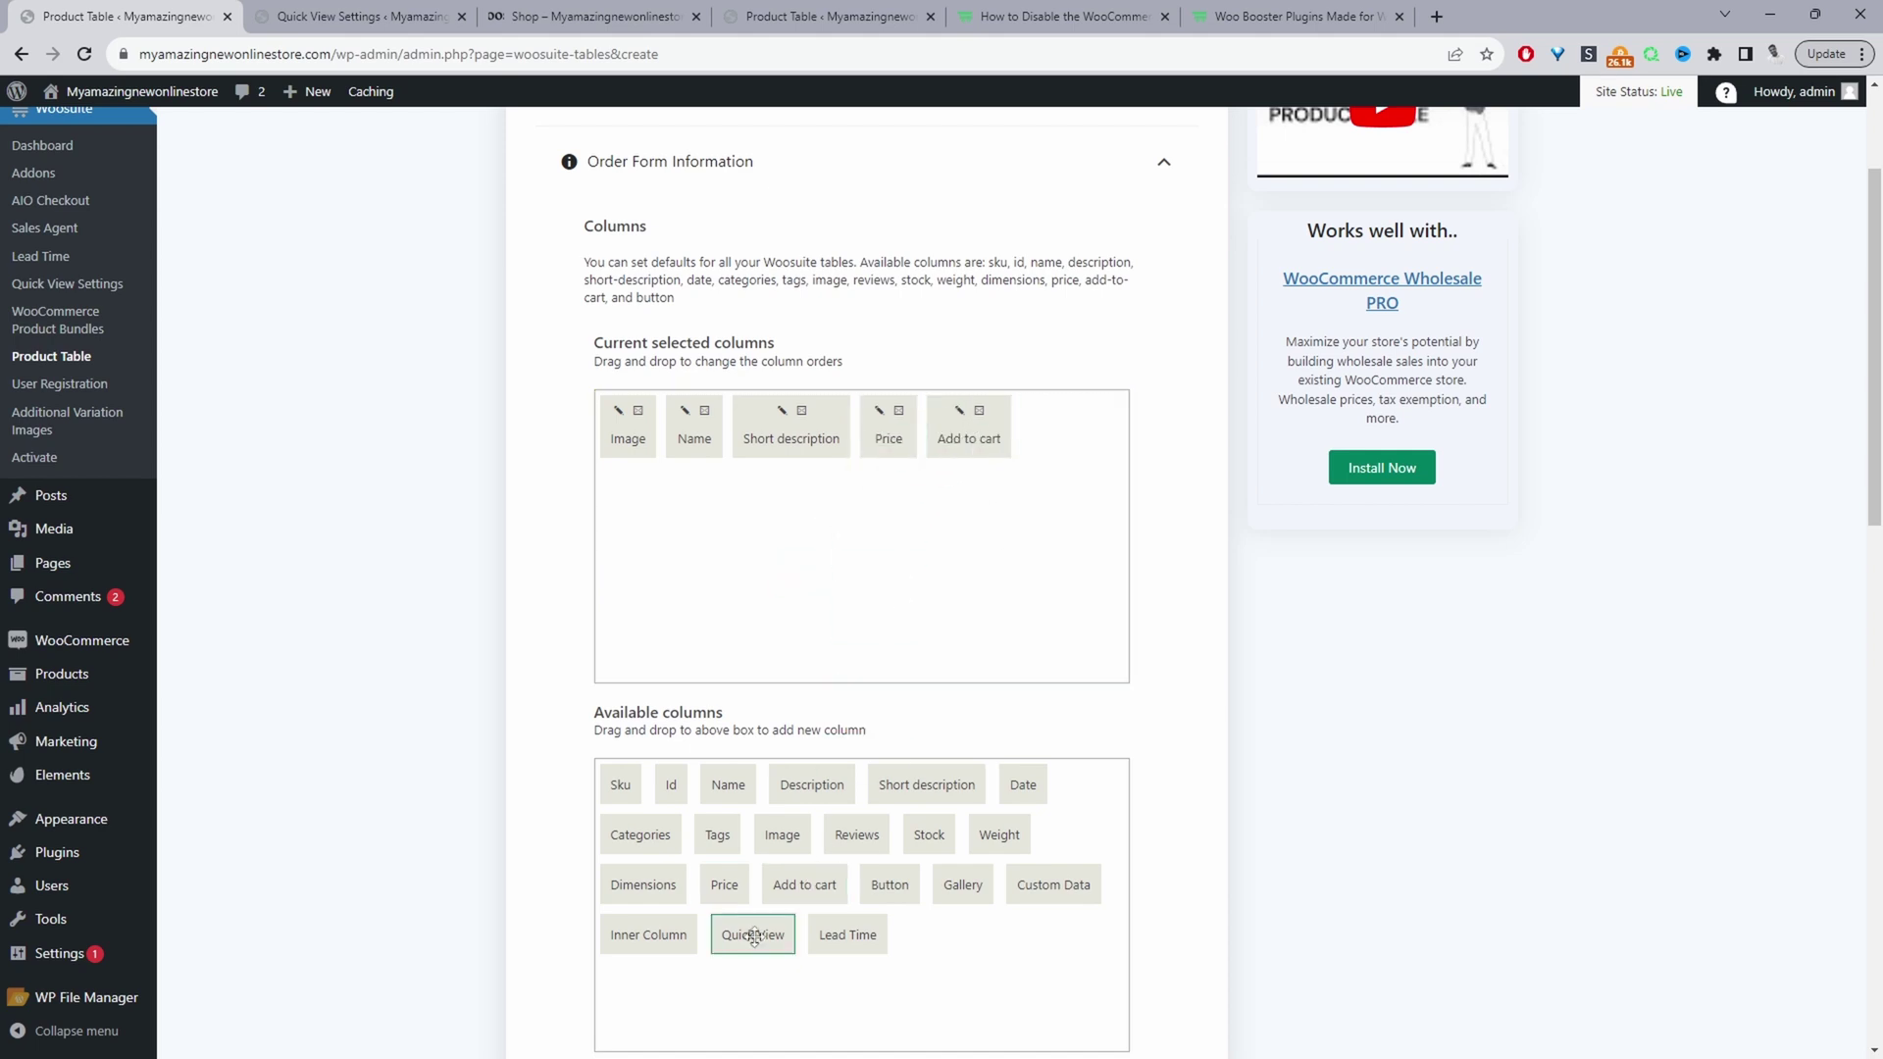
left_click_drag(755, 935, 782, 464)
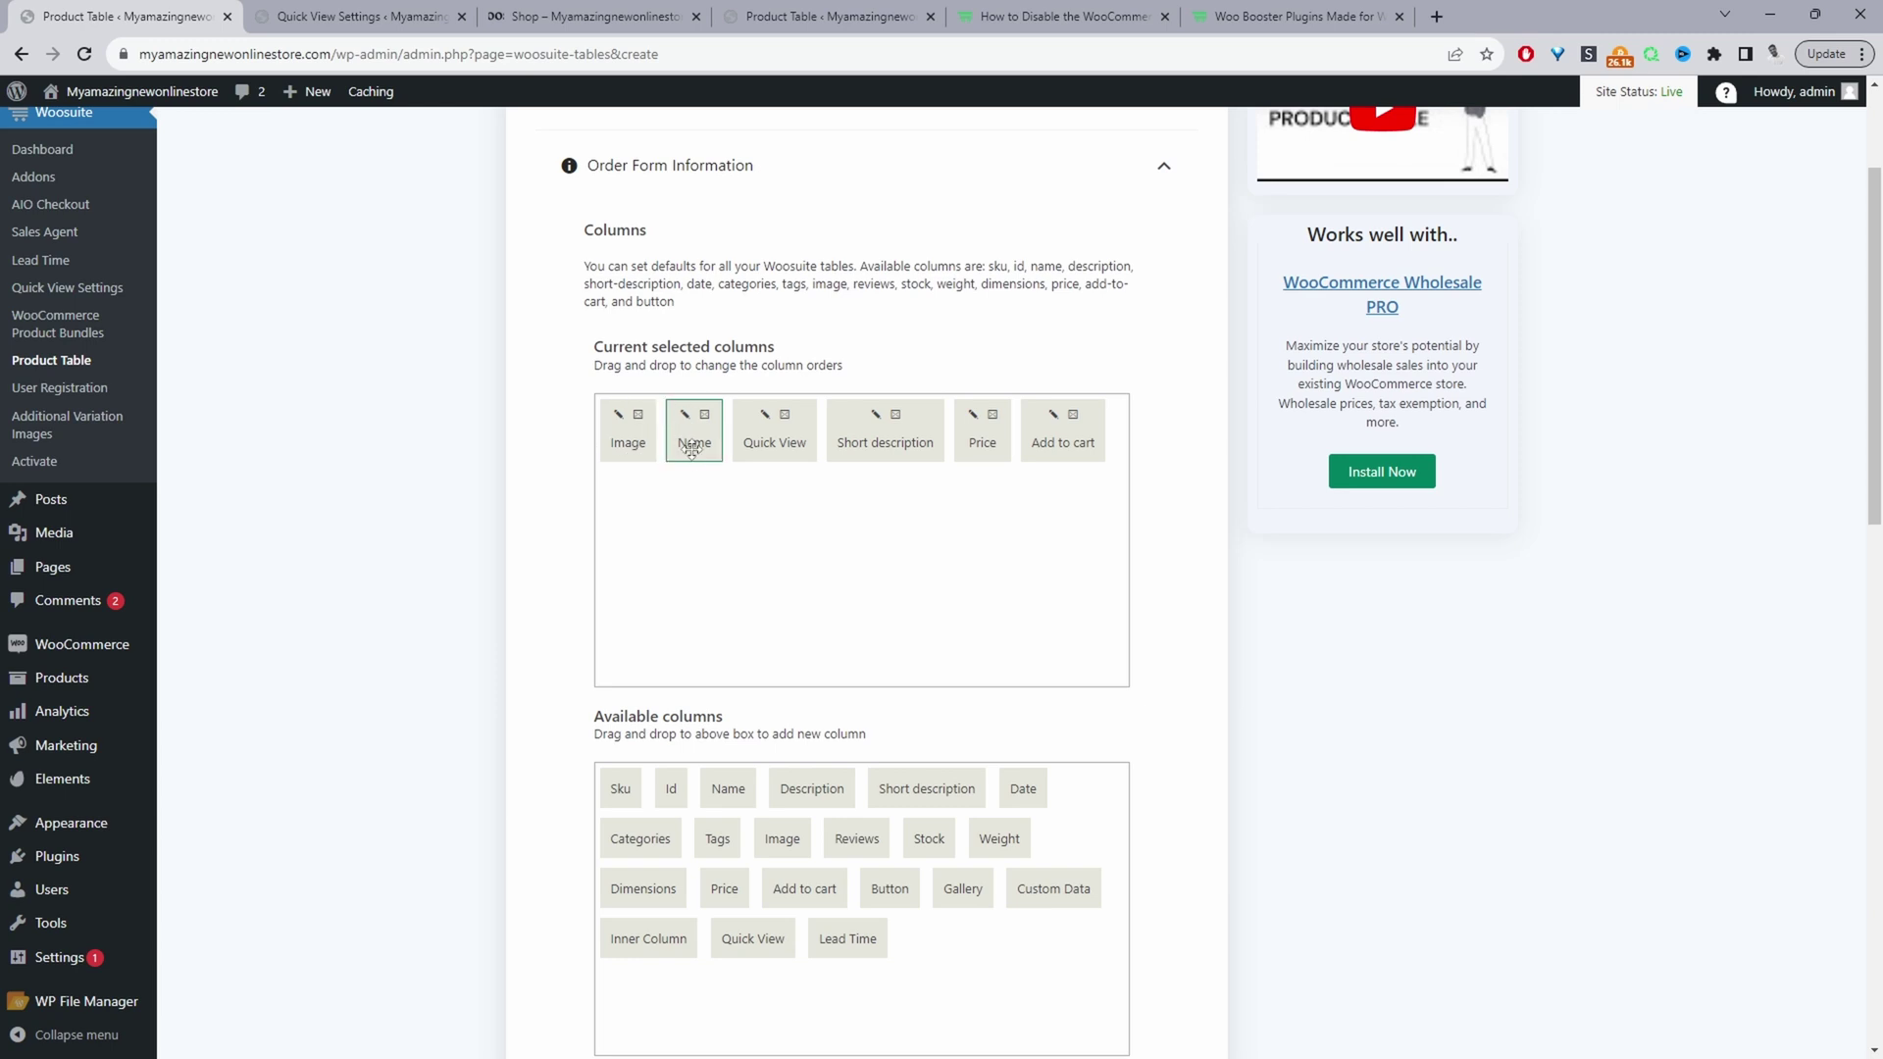
Step: Change the Name column's label to 'Product'
left_click(684, 415)
left_click_drag(878, 503, 821, 511)
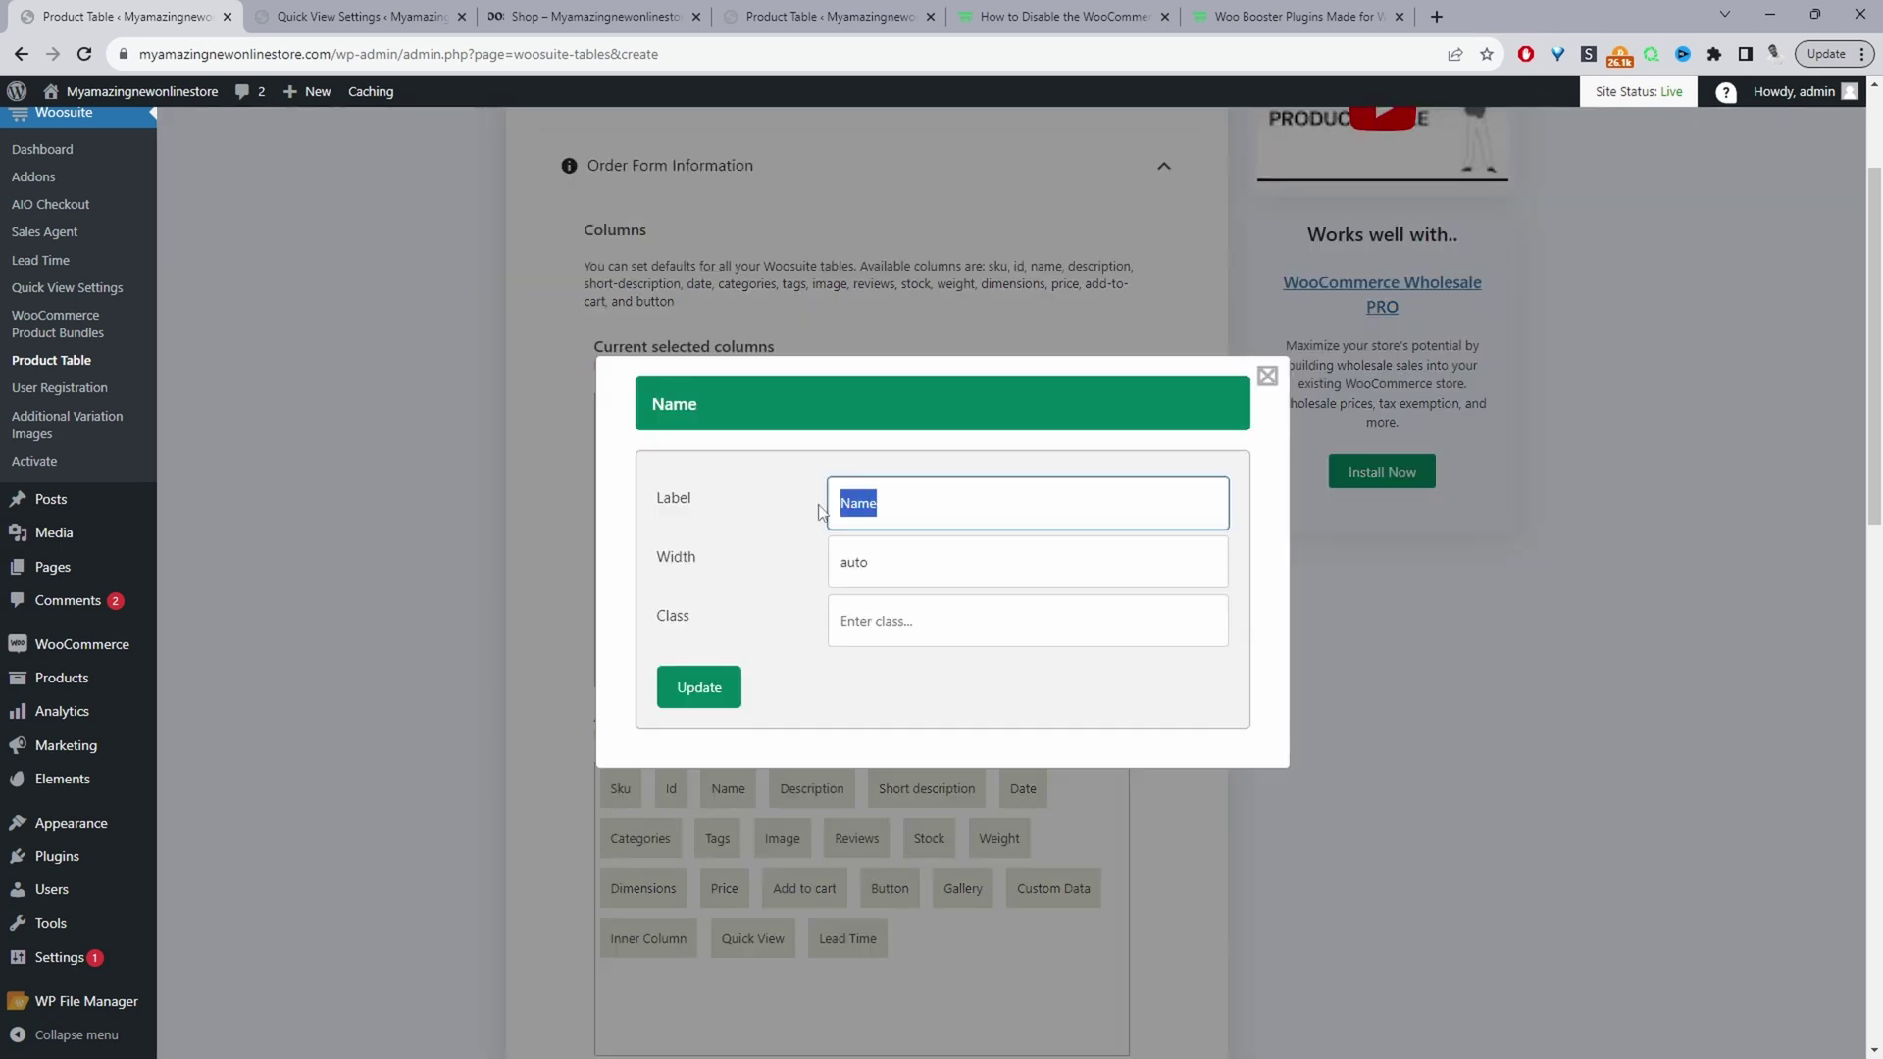
type("Product")
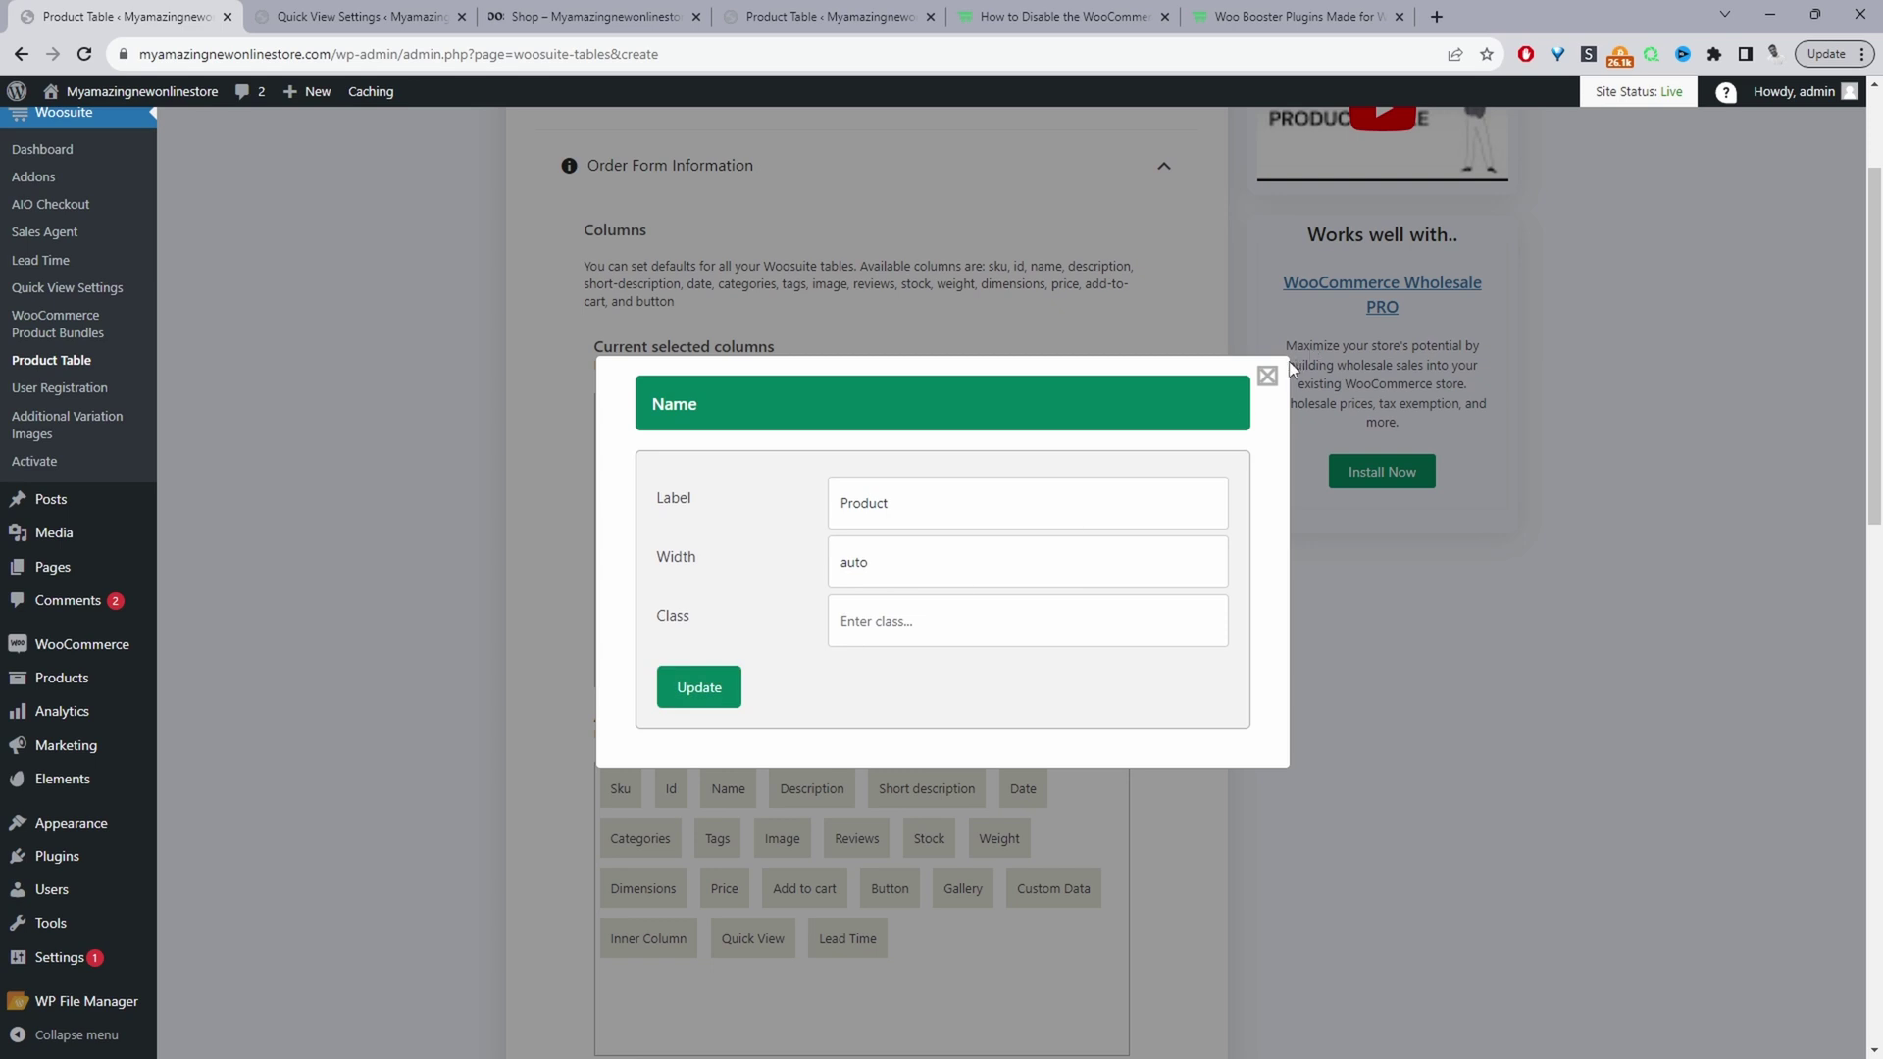
left_click(1267, 377)
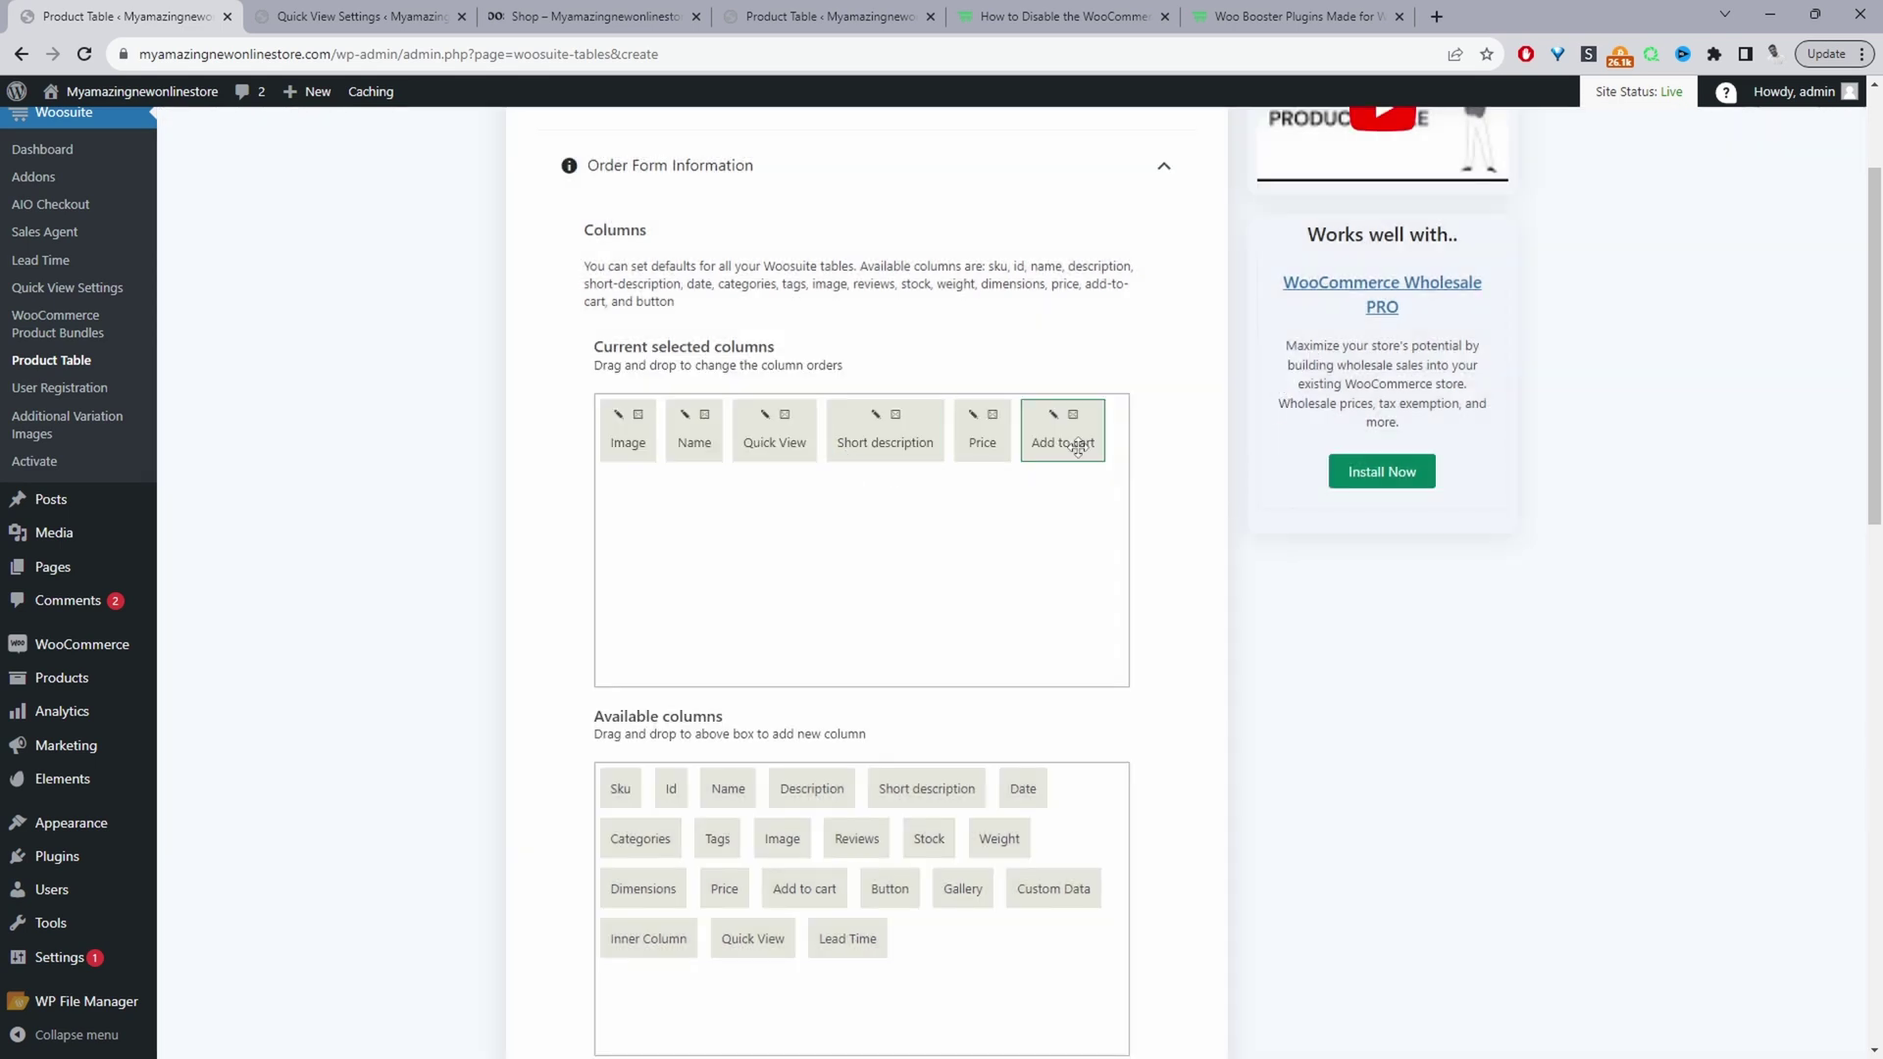
Step: Insert a Categories column between Short description and Price
scroll(1008, 529, "down", 2)
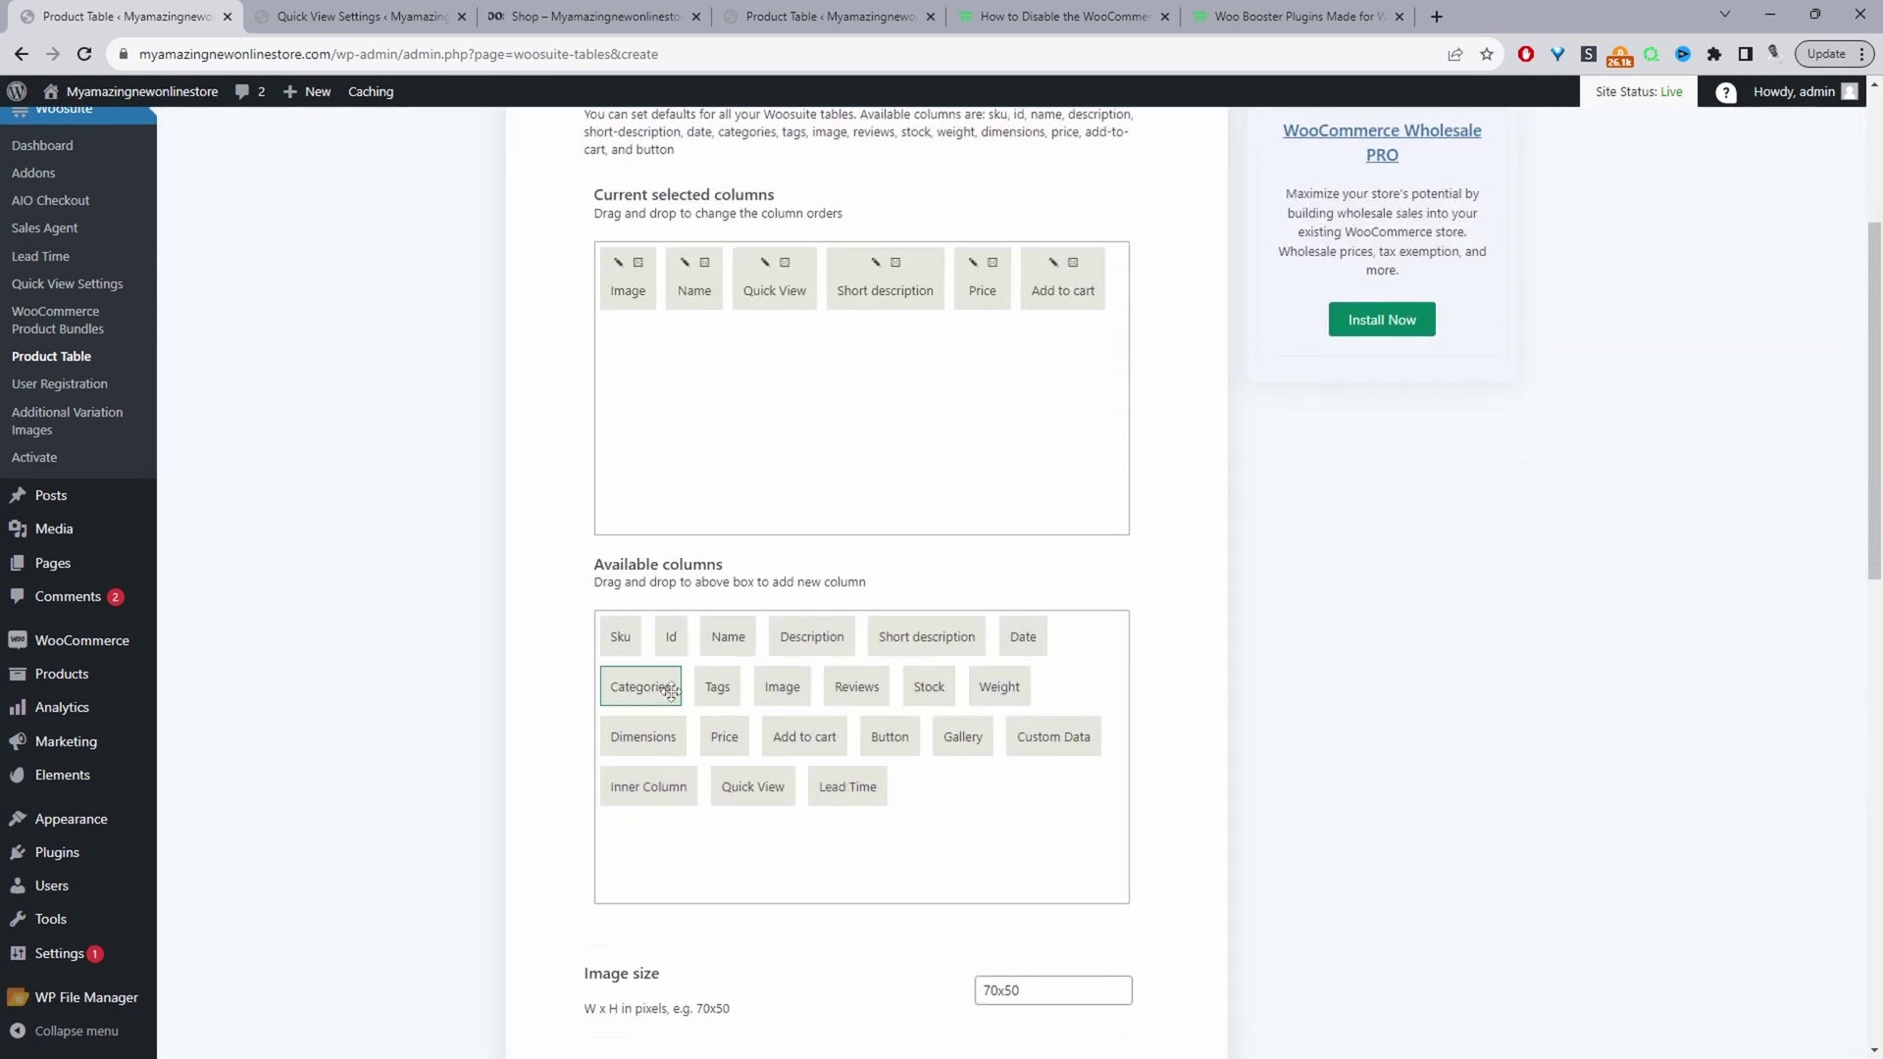
left_click_drag(641, 691, 1002, 314)
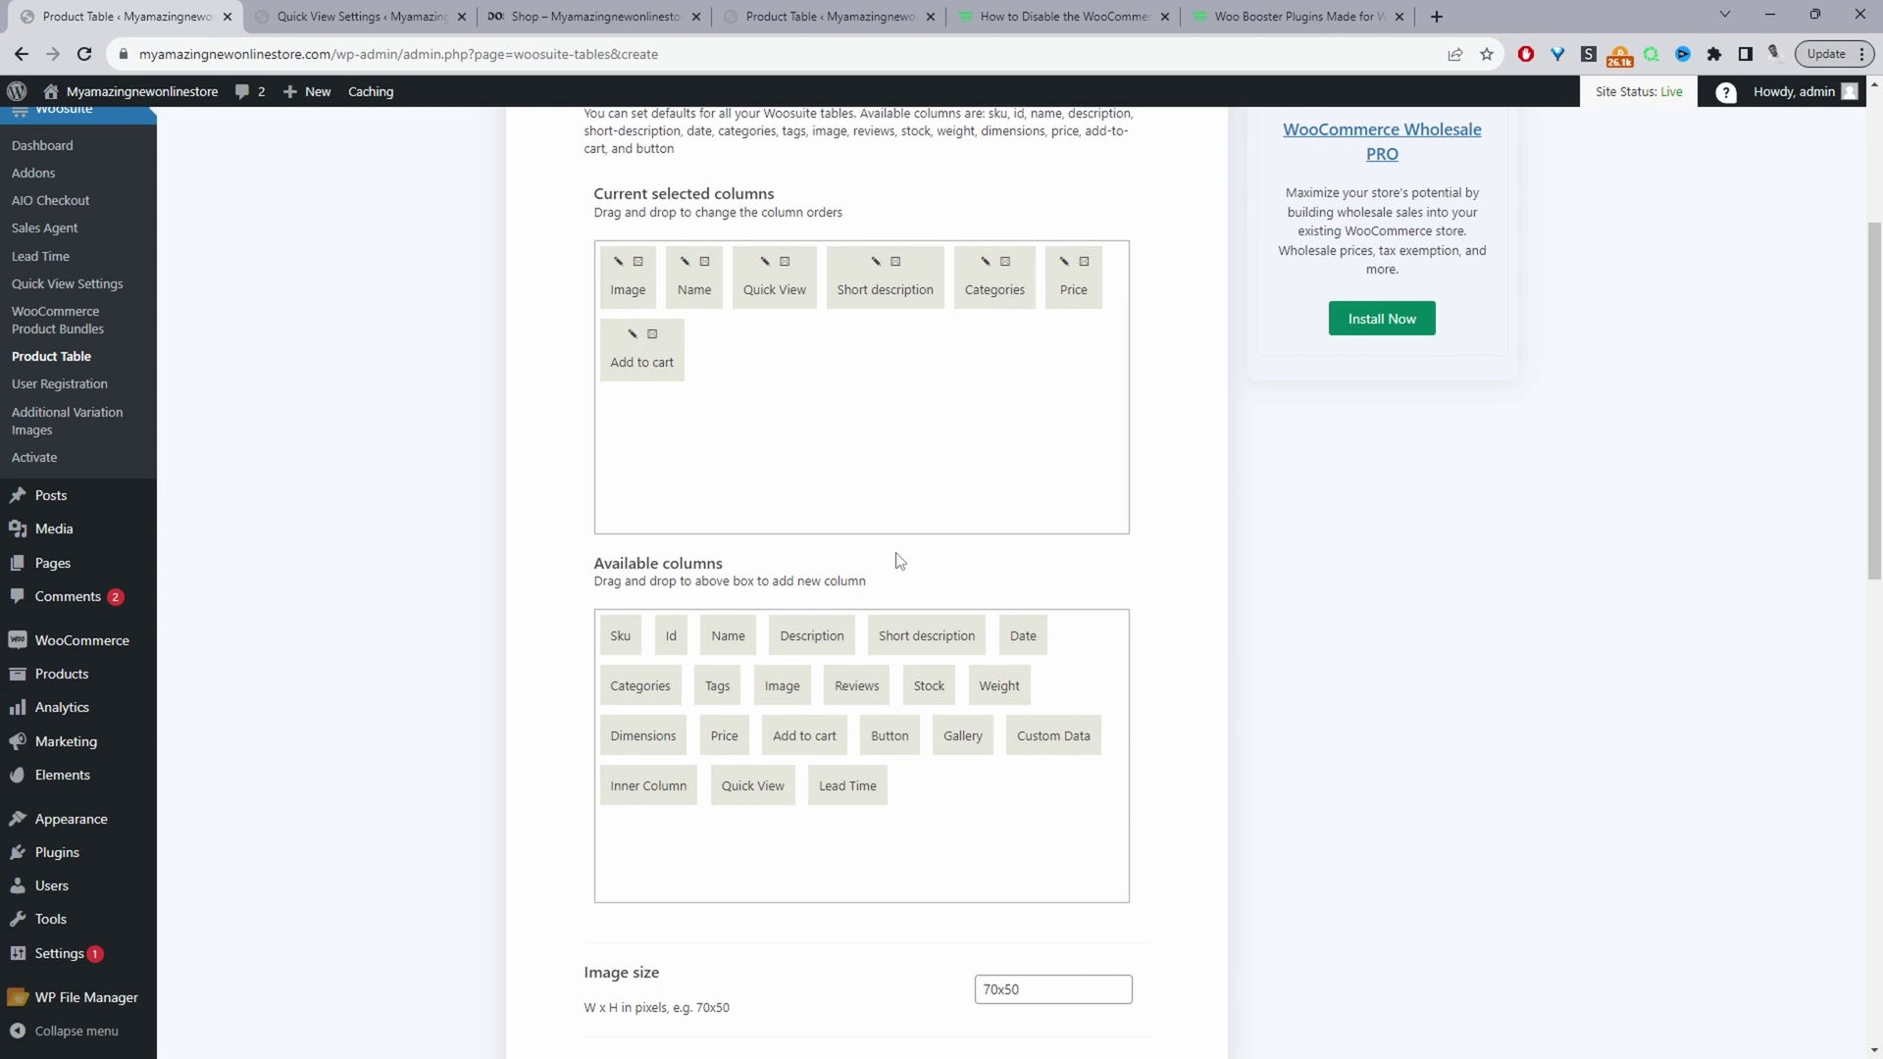
scroll(827, 485, "down", 6)
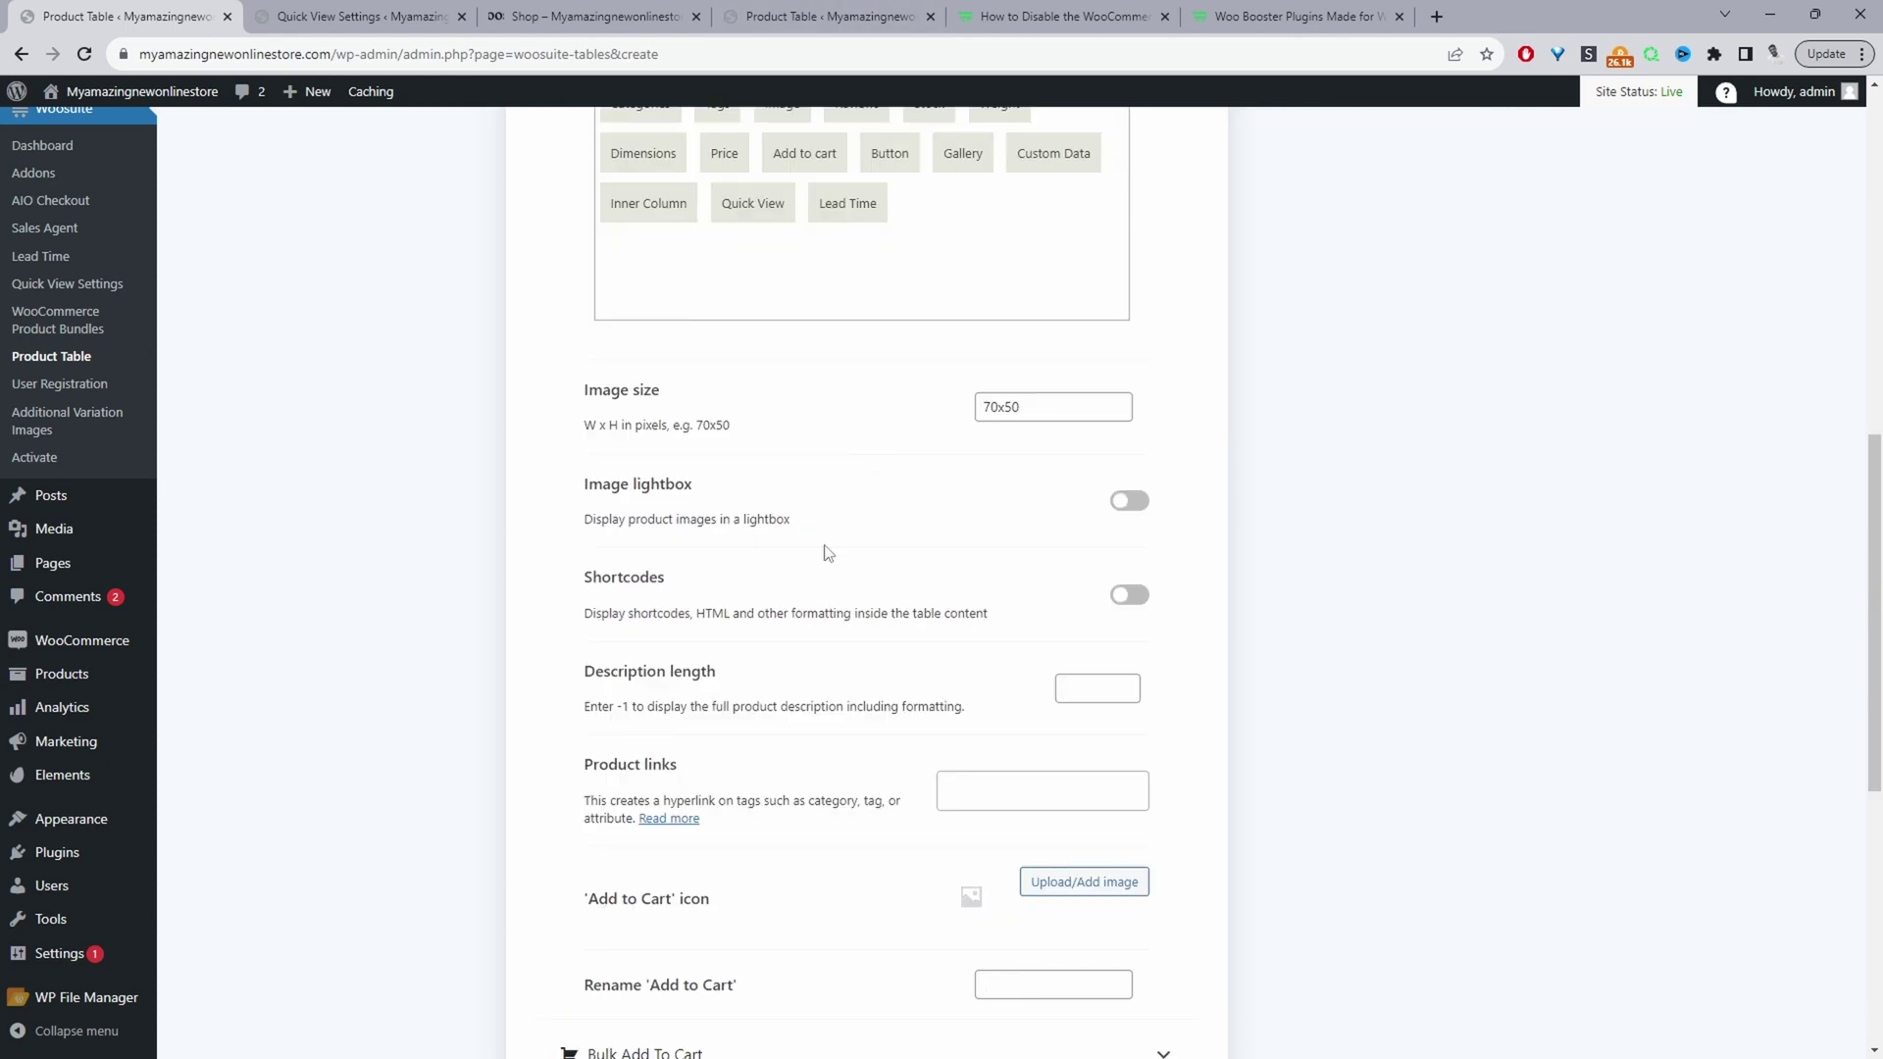
scroll(824, 550, "down", 2)
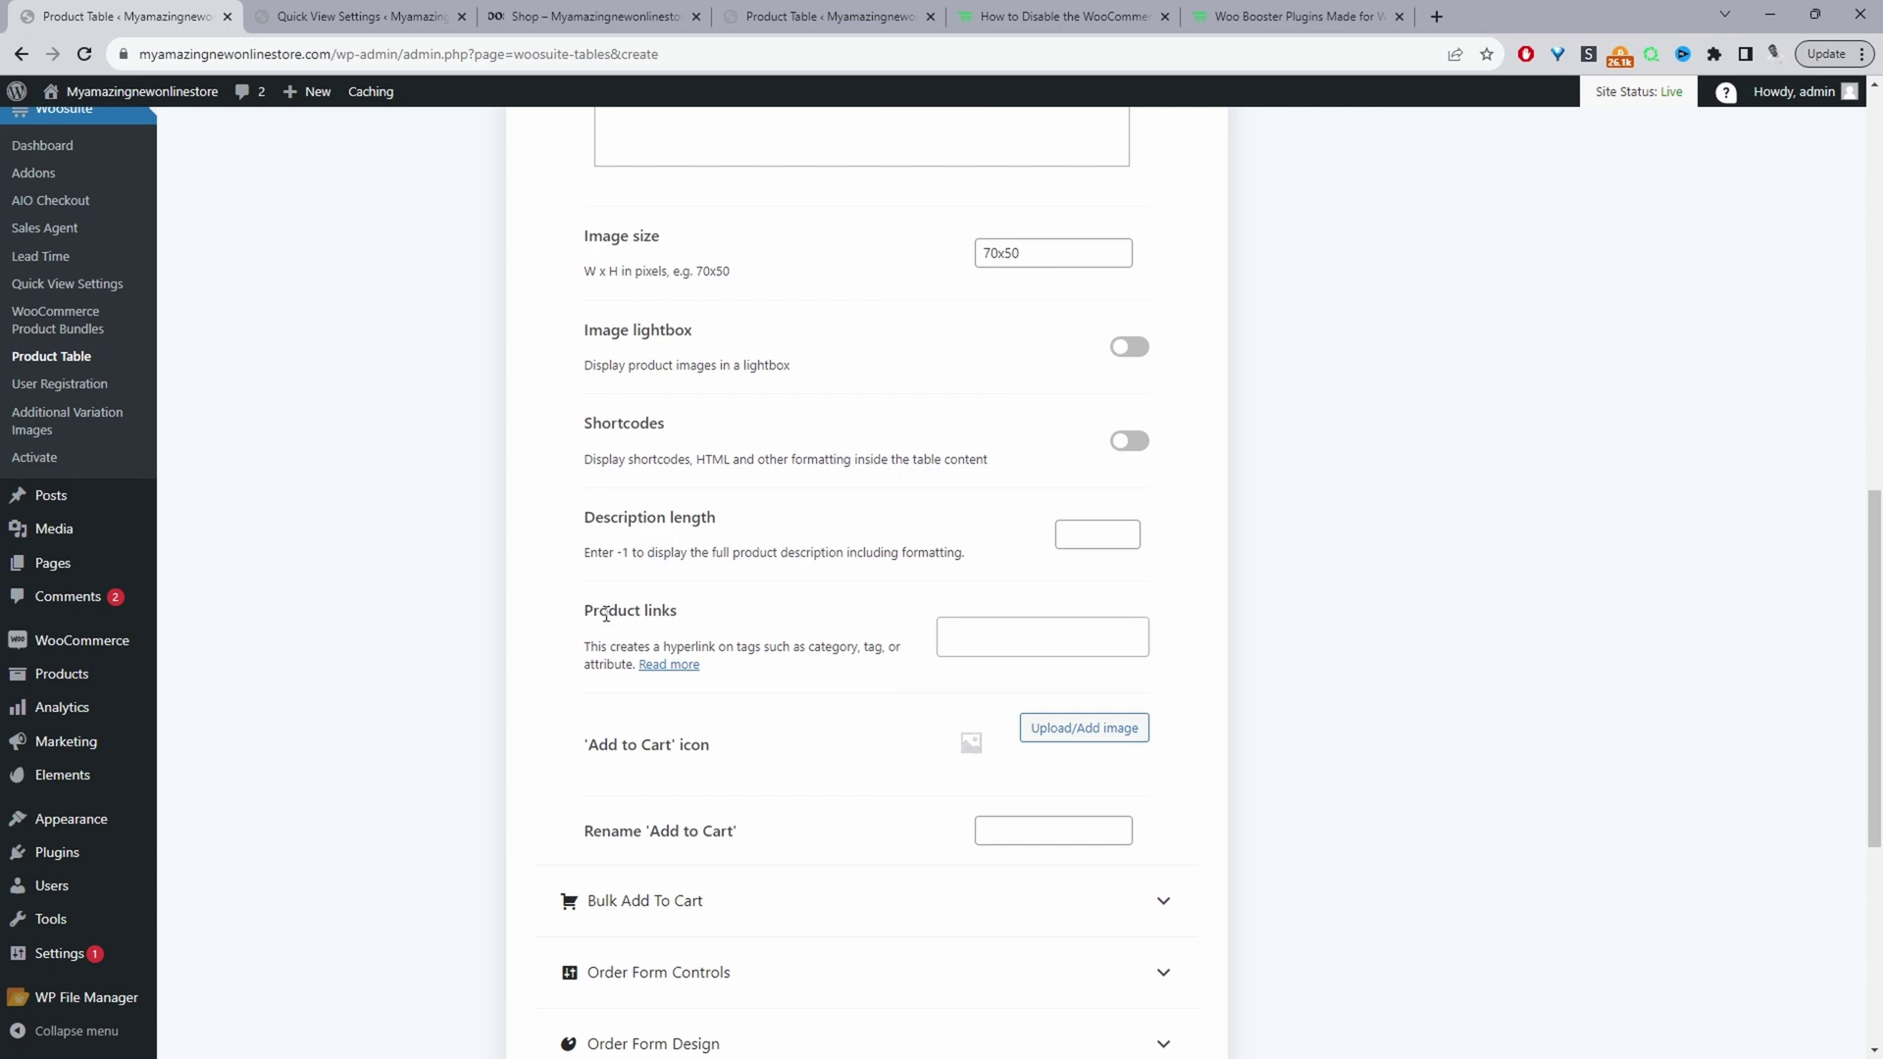
Step: Choose 'none' for Product links, then expand the Bulk Add To Cart section
left_click(967, 632)
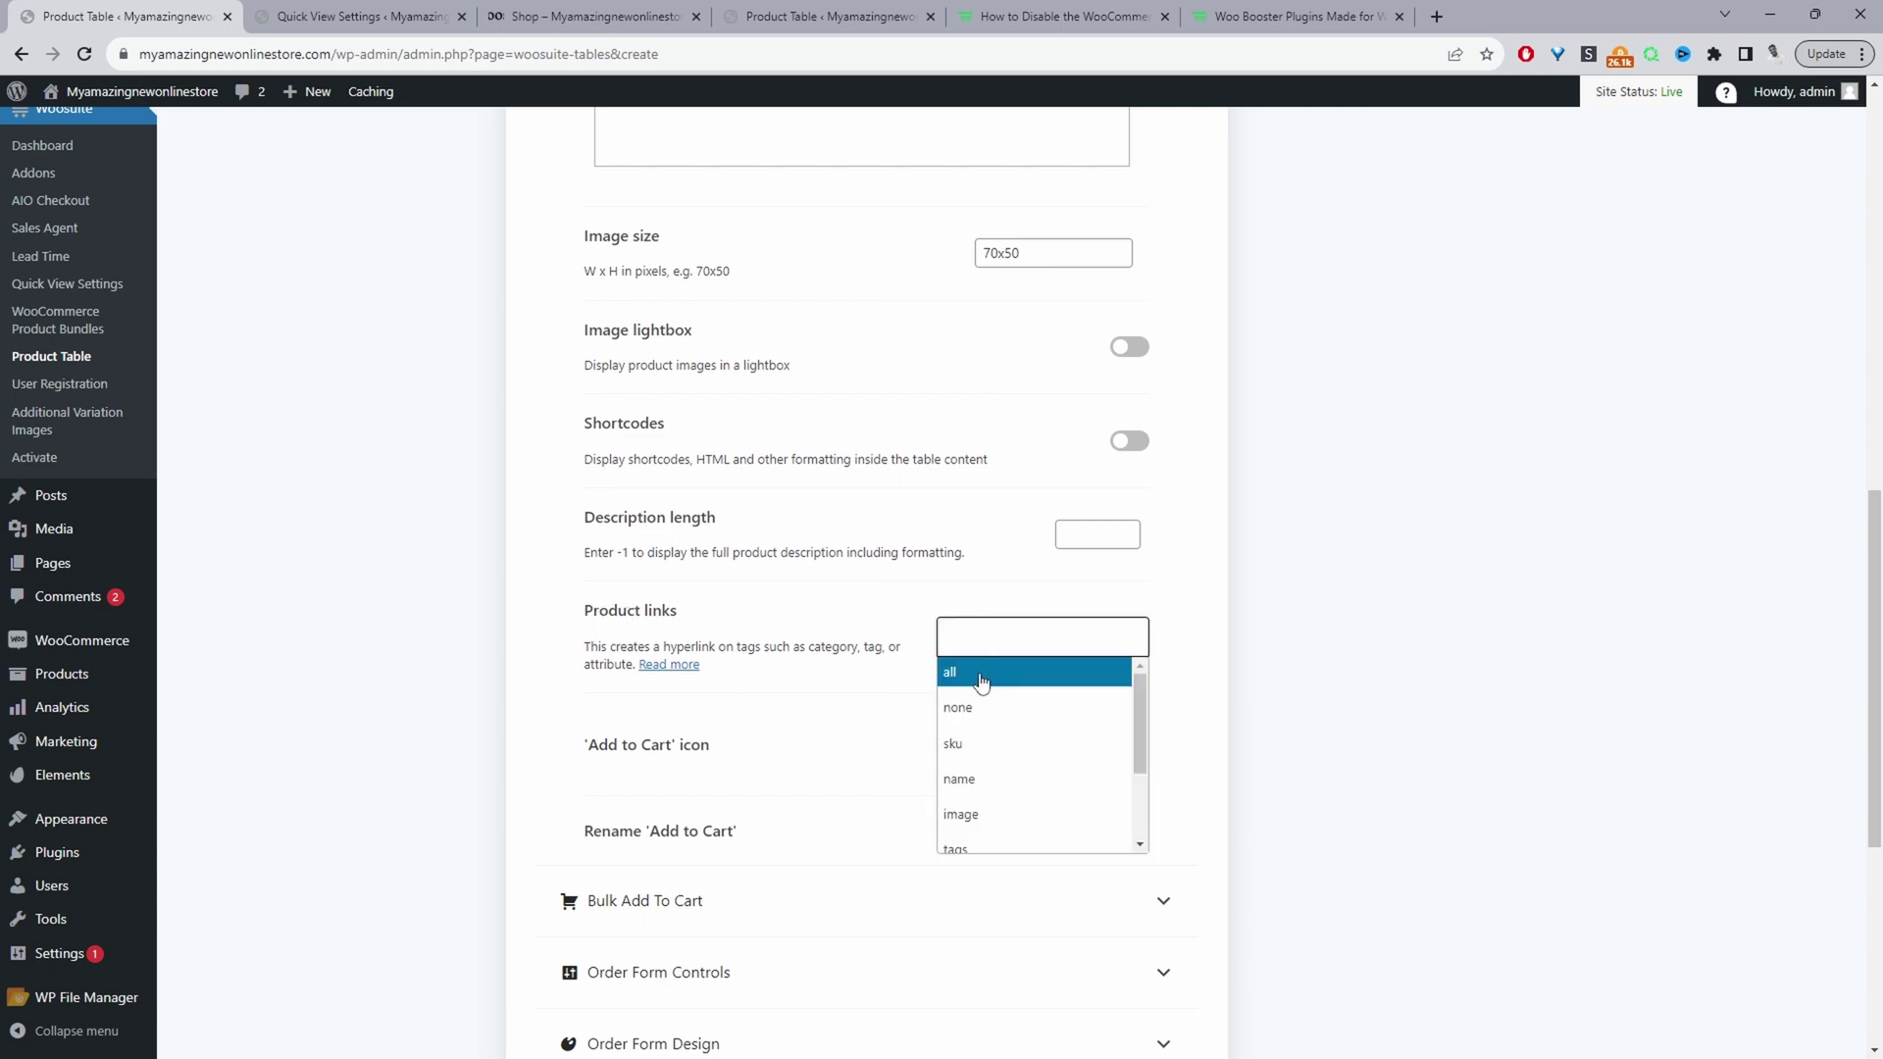
left_click(976, 708)
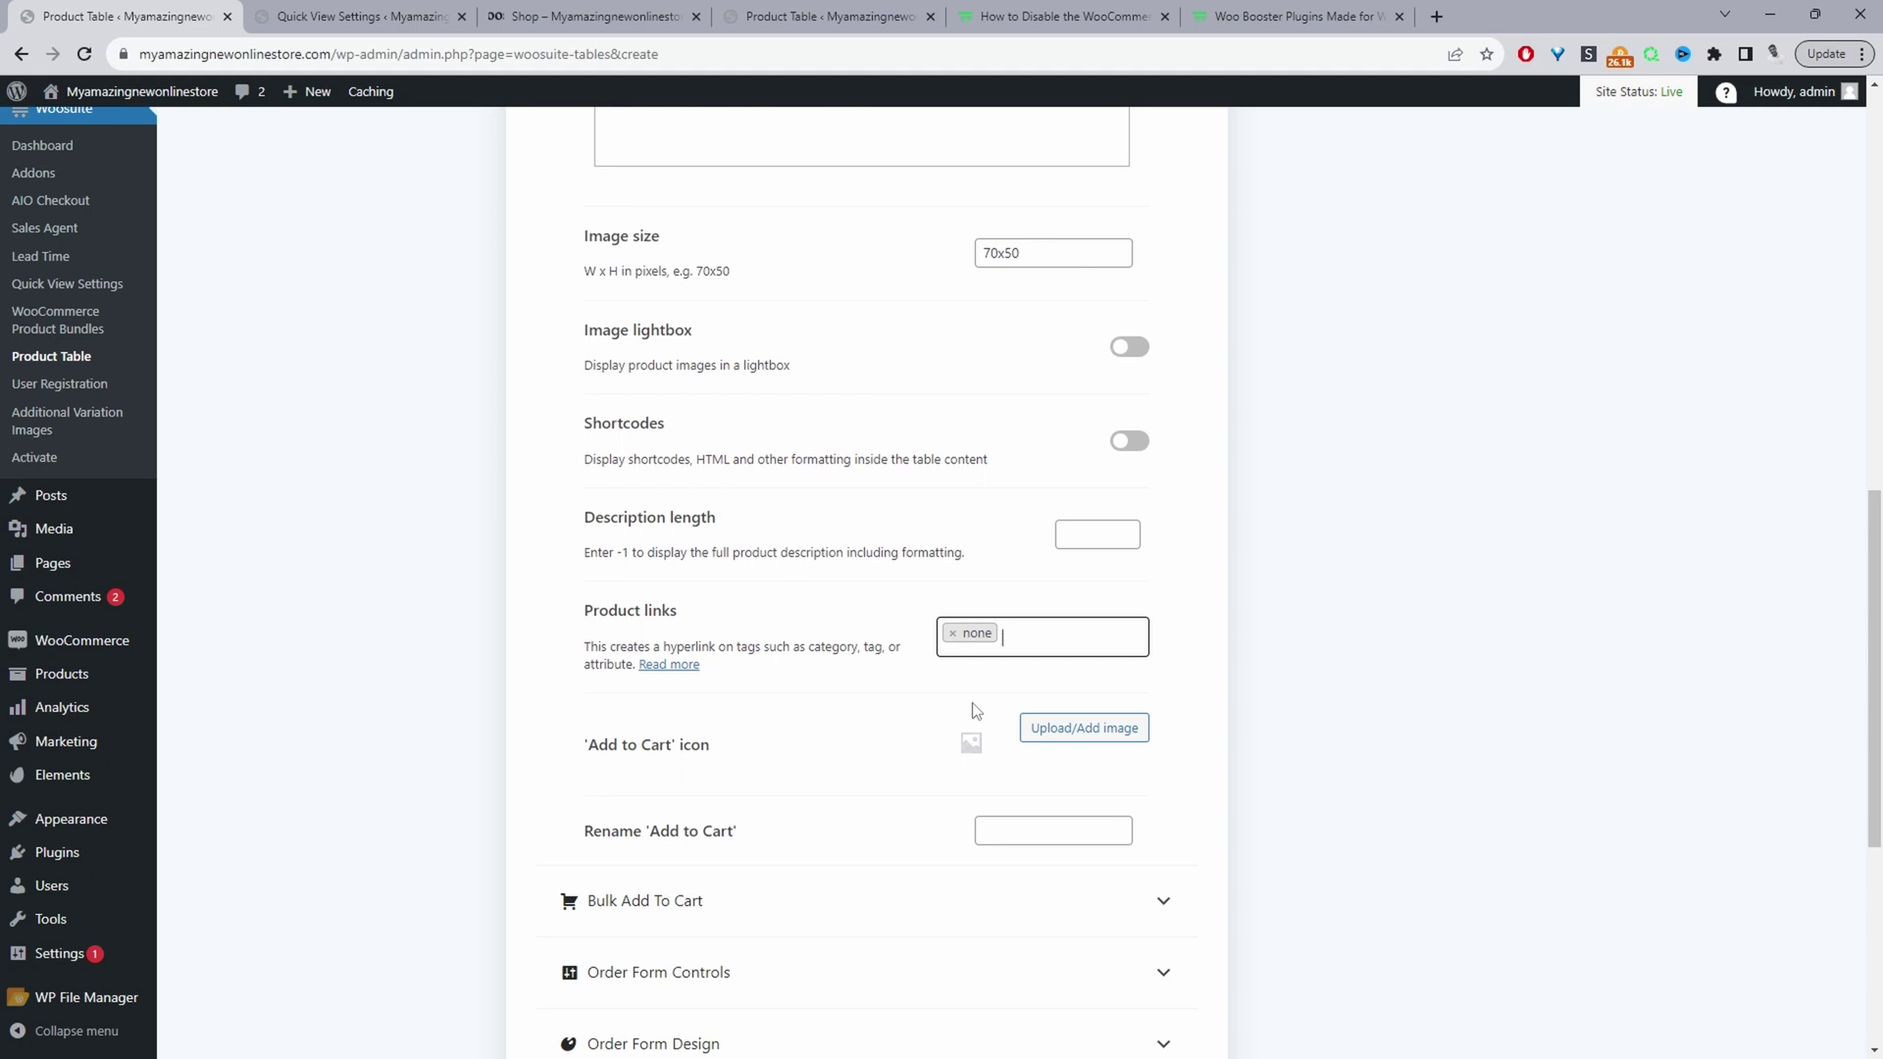
scroll(639, 588, "down", 3)
left_click(638, 586)
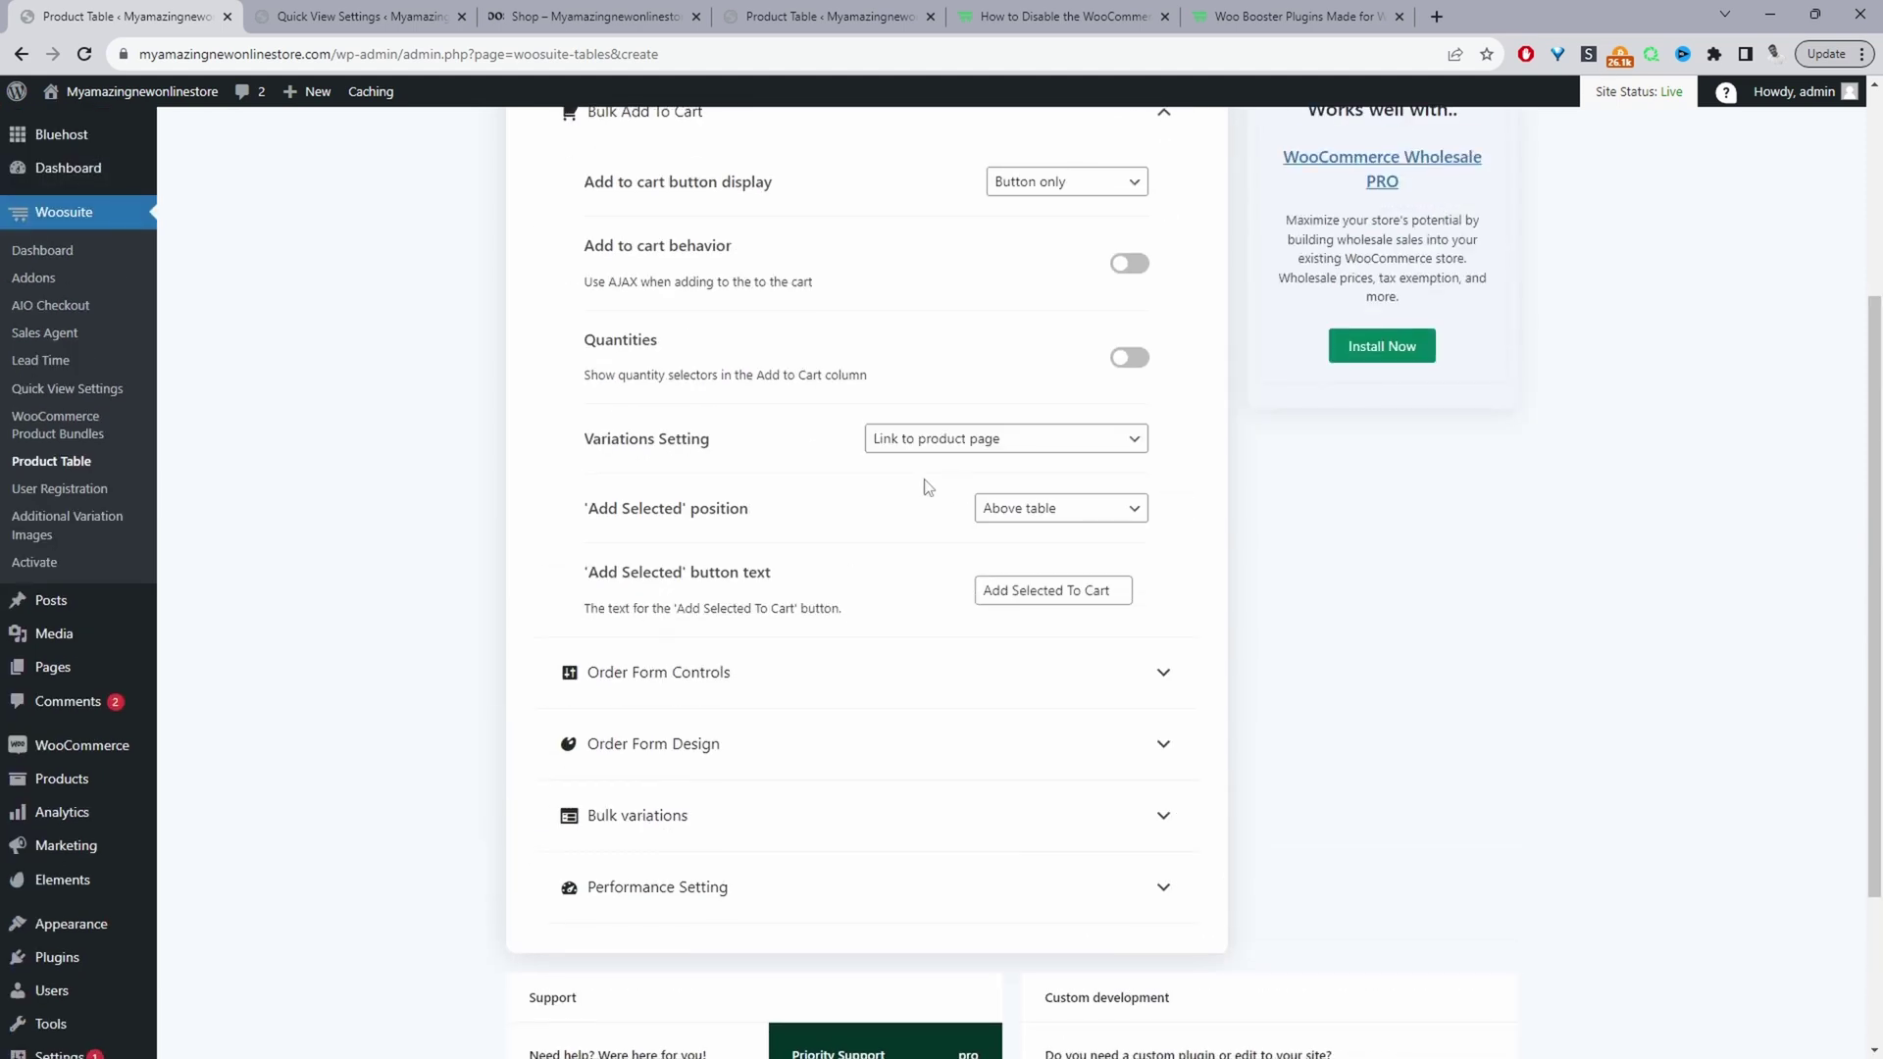
Step: Set Add to cart display to 'Button and checkbox' and enable AJAX and Quantities
scroll(777, 482, "up", 2)
left_click(1056, 382)
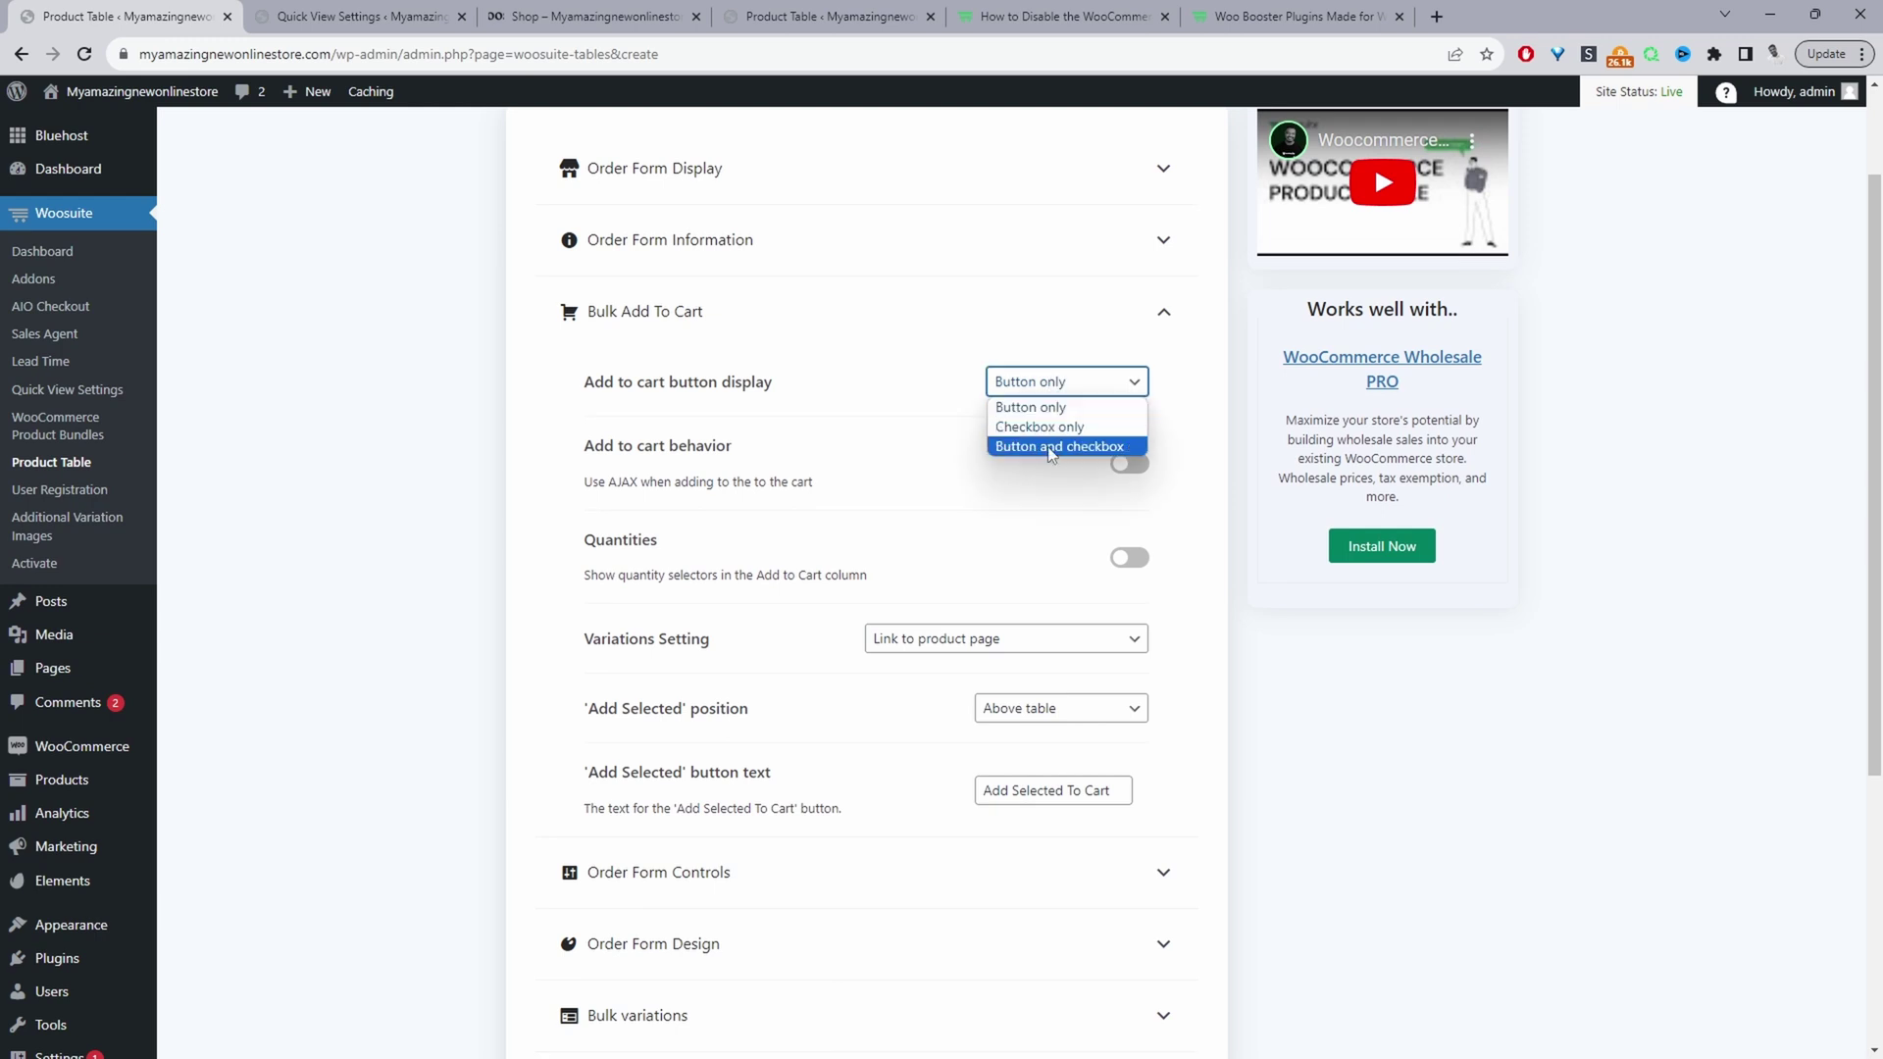
left_click(1051, 447)
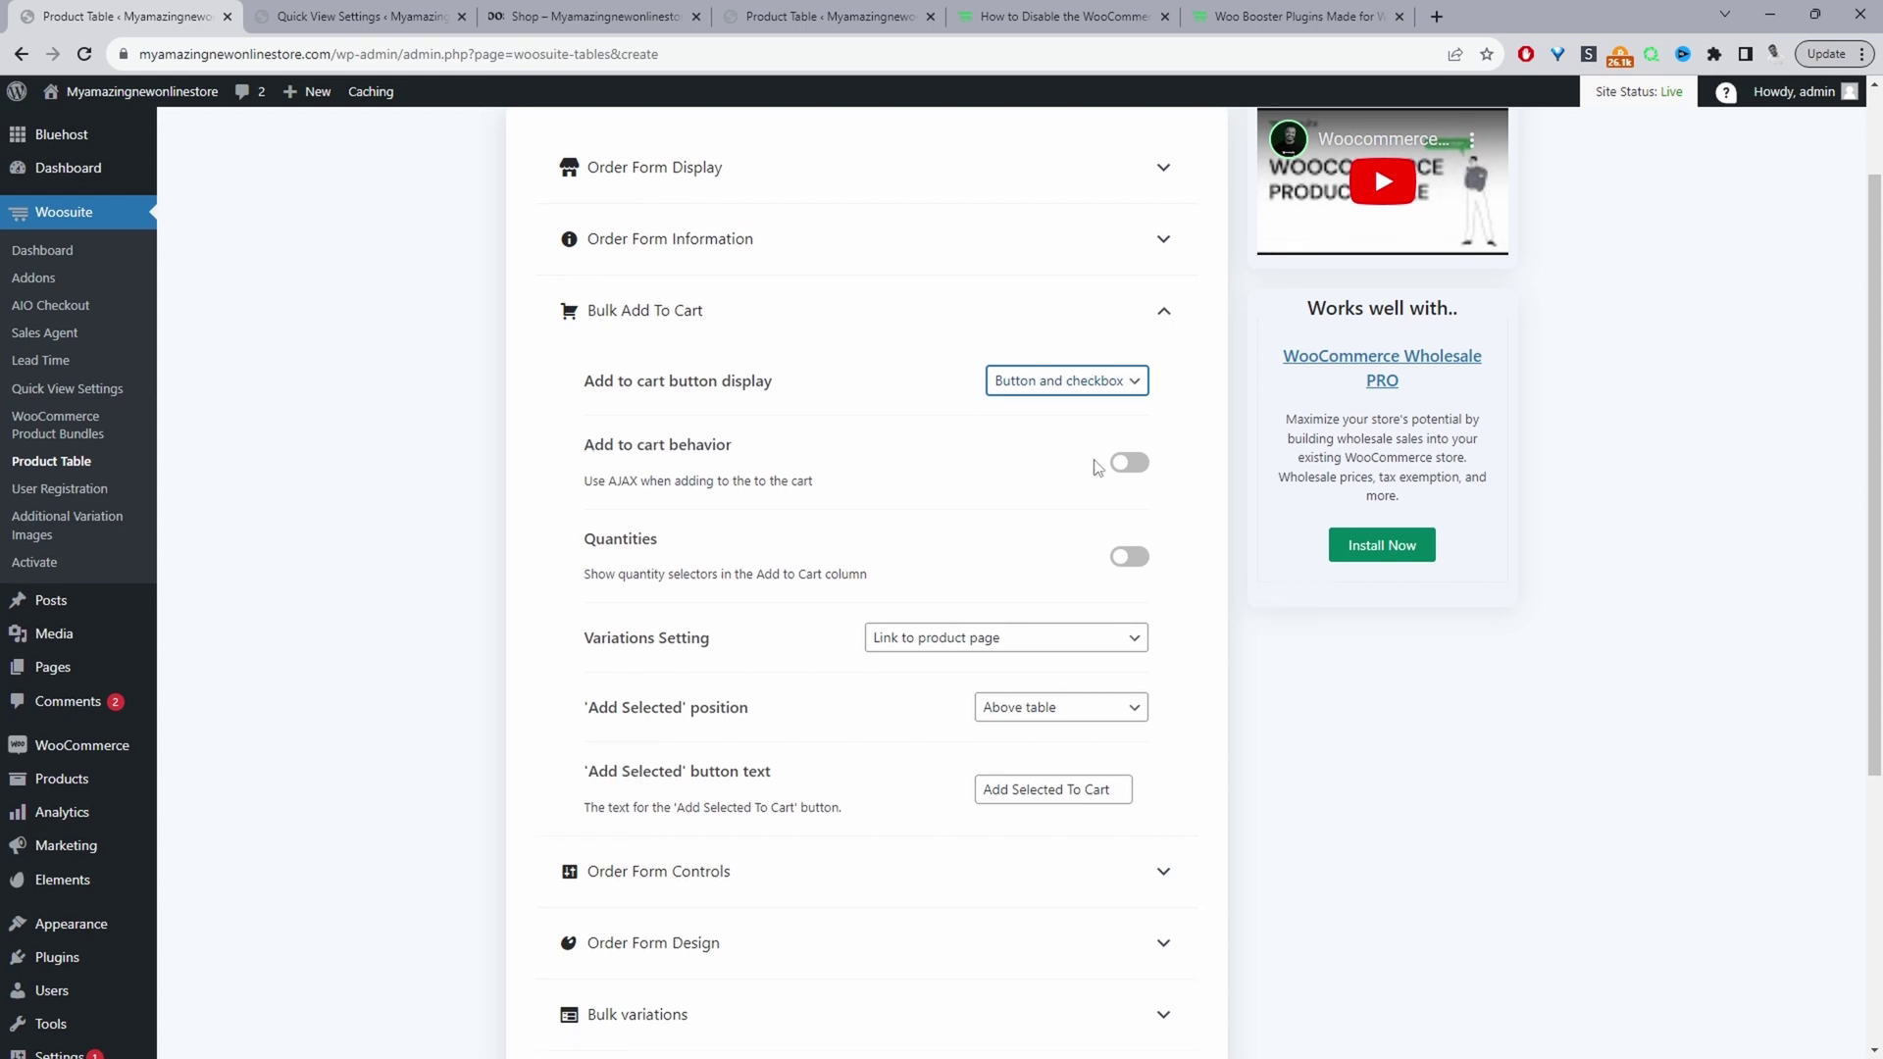
left_click(1130, 460)
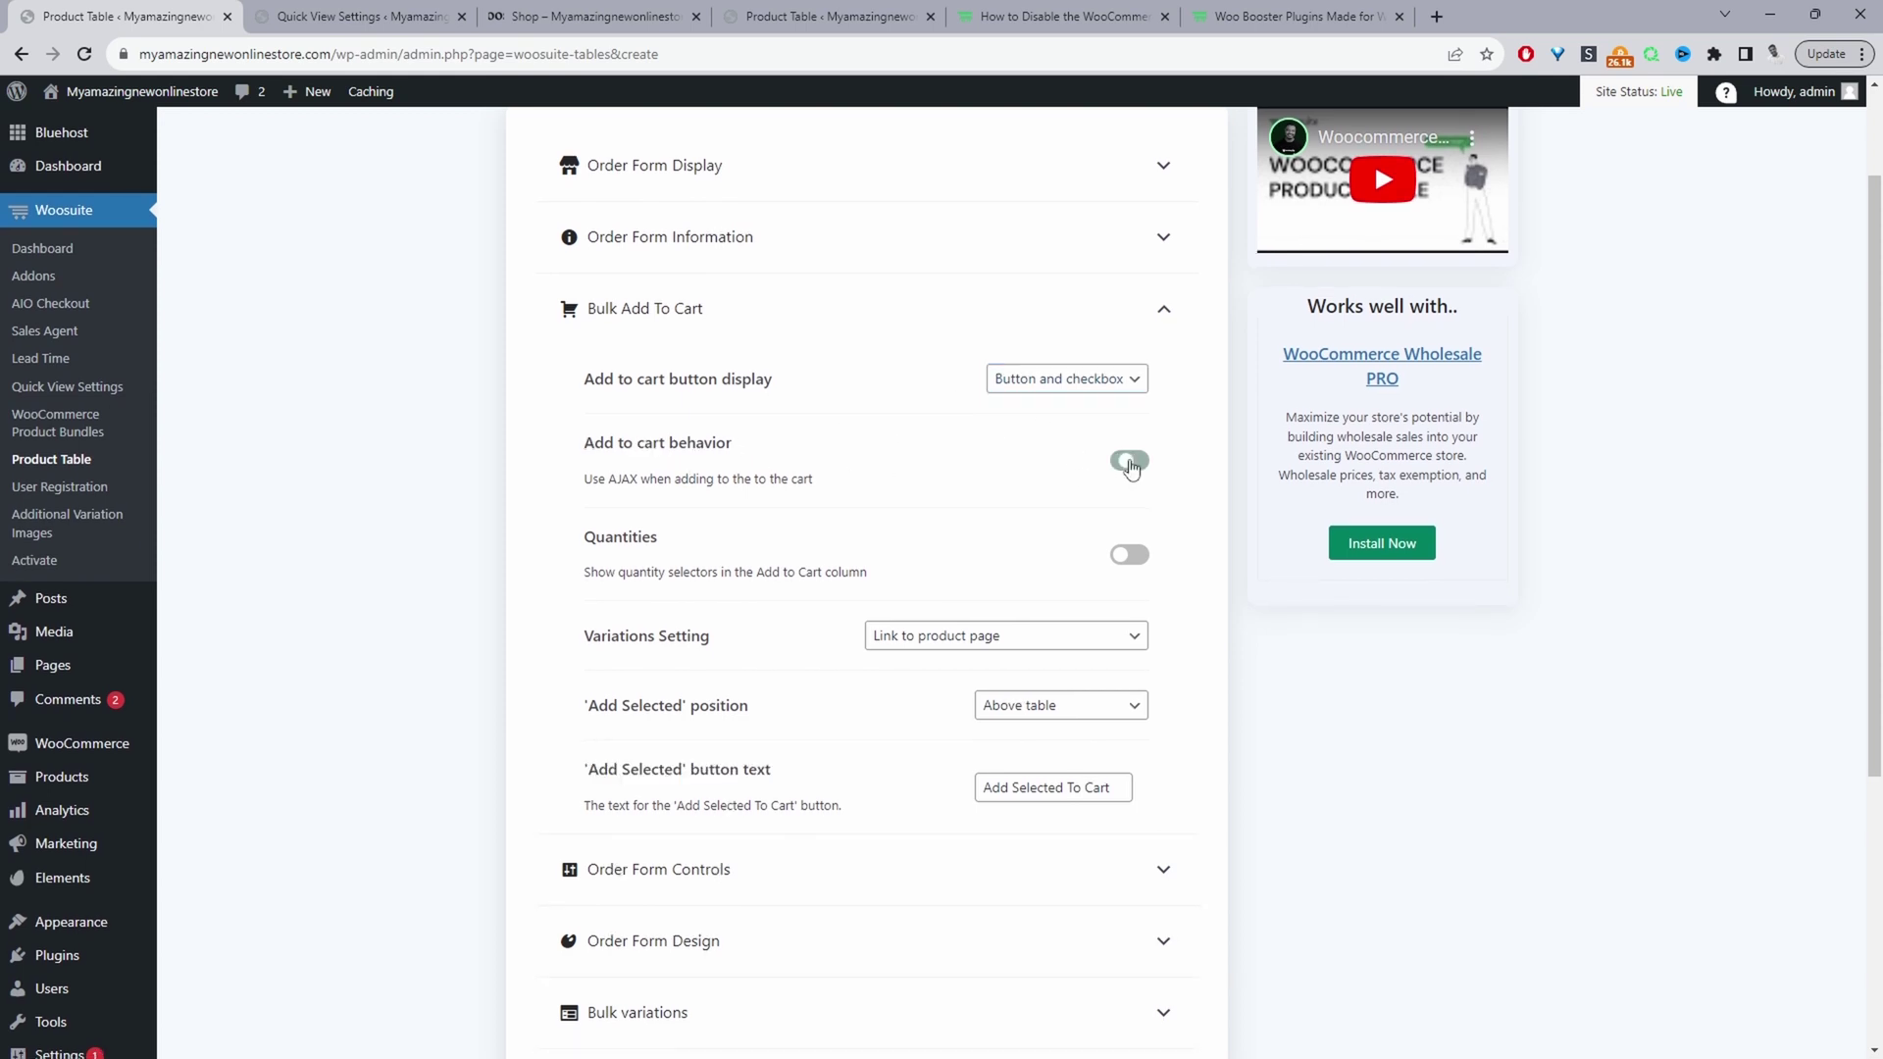
left_click(1121, 559)
Step: Set Variations Setting to 'Separate rows in table'
left_click(925, 647)
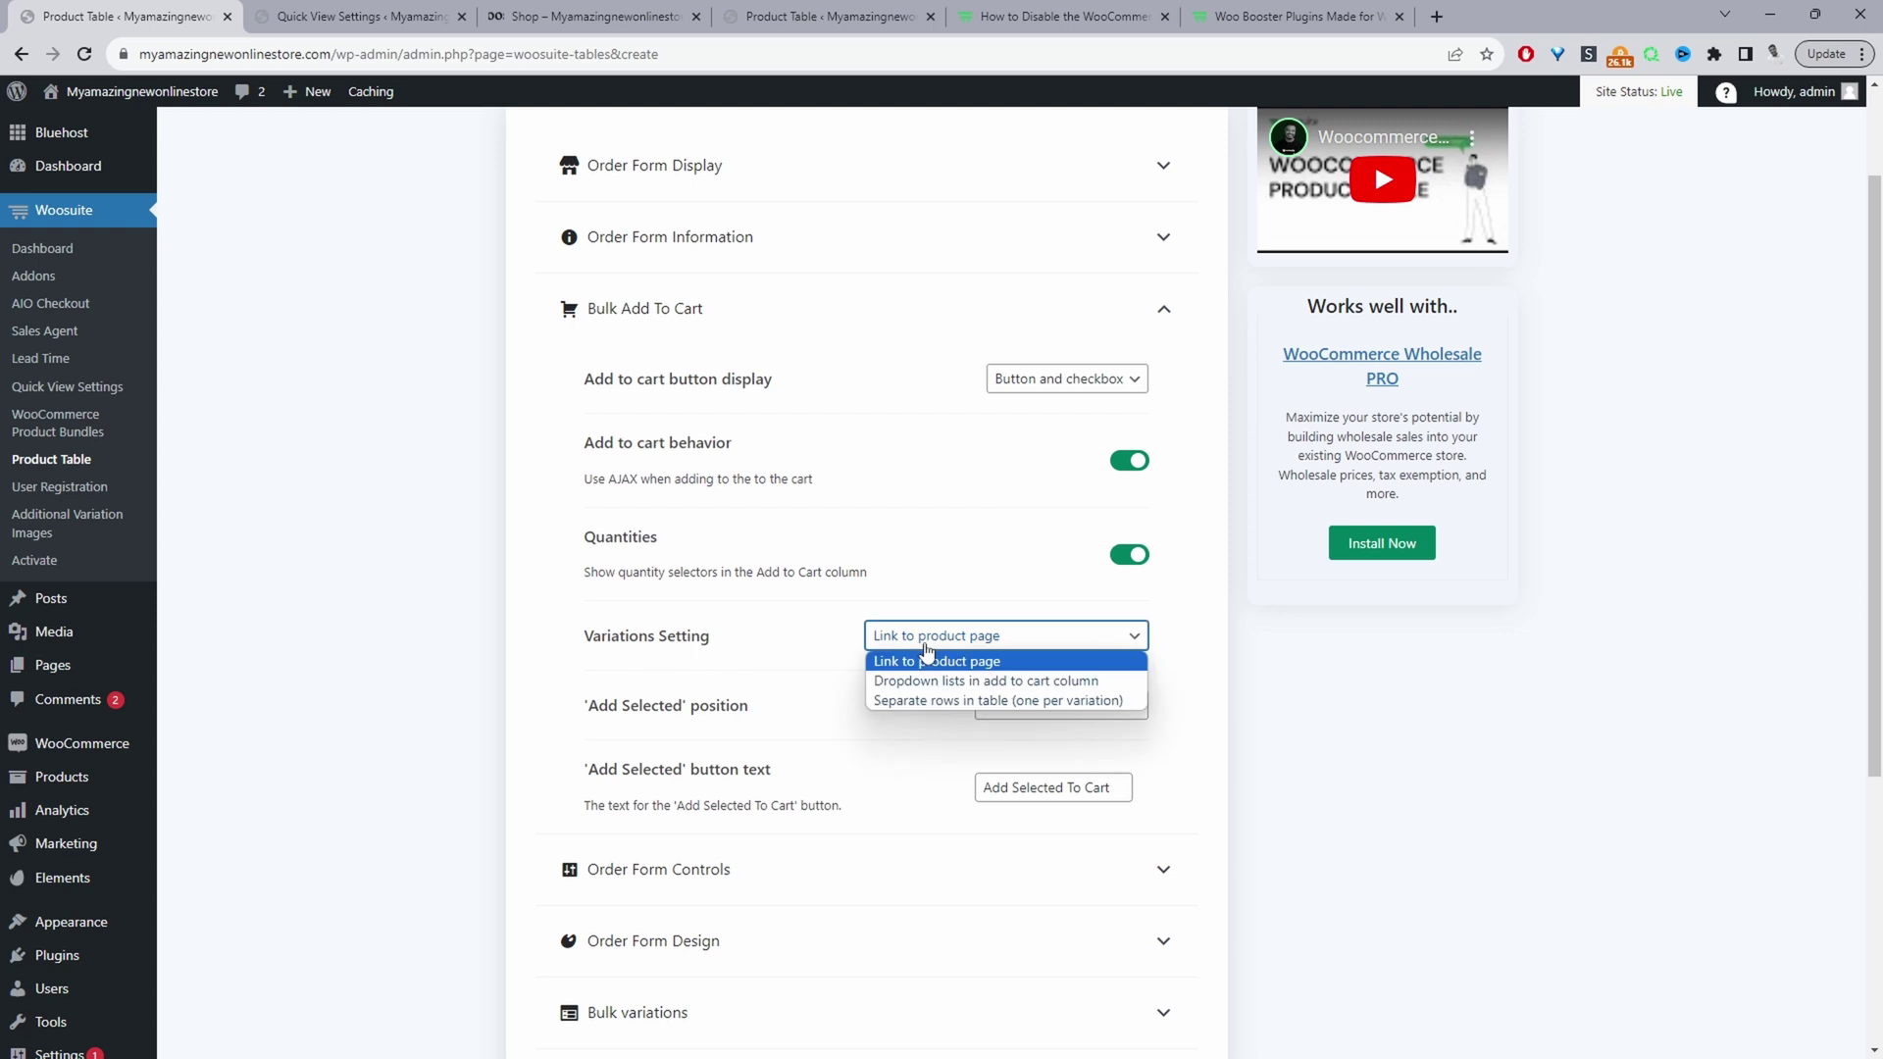
left_click(910, 700)
left_click(976, 641)
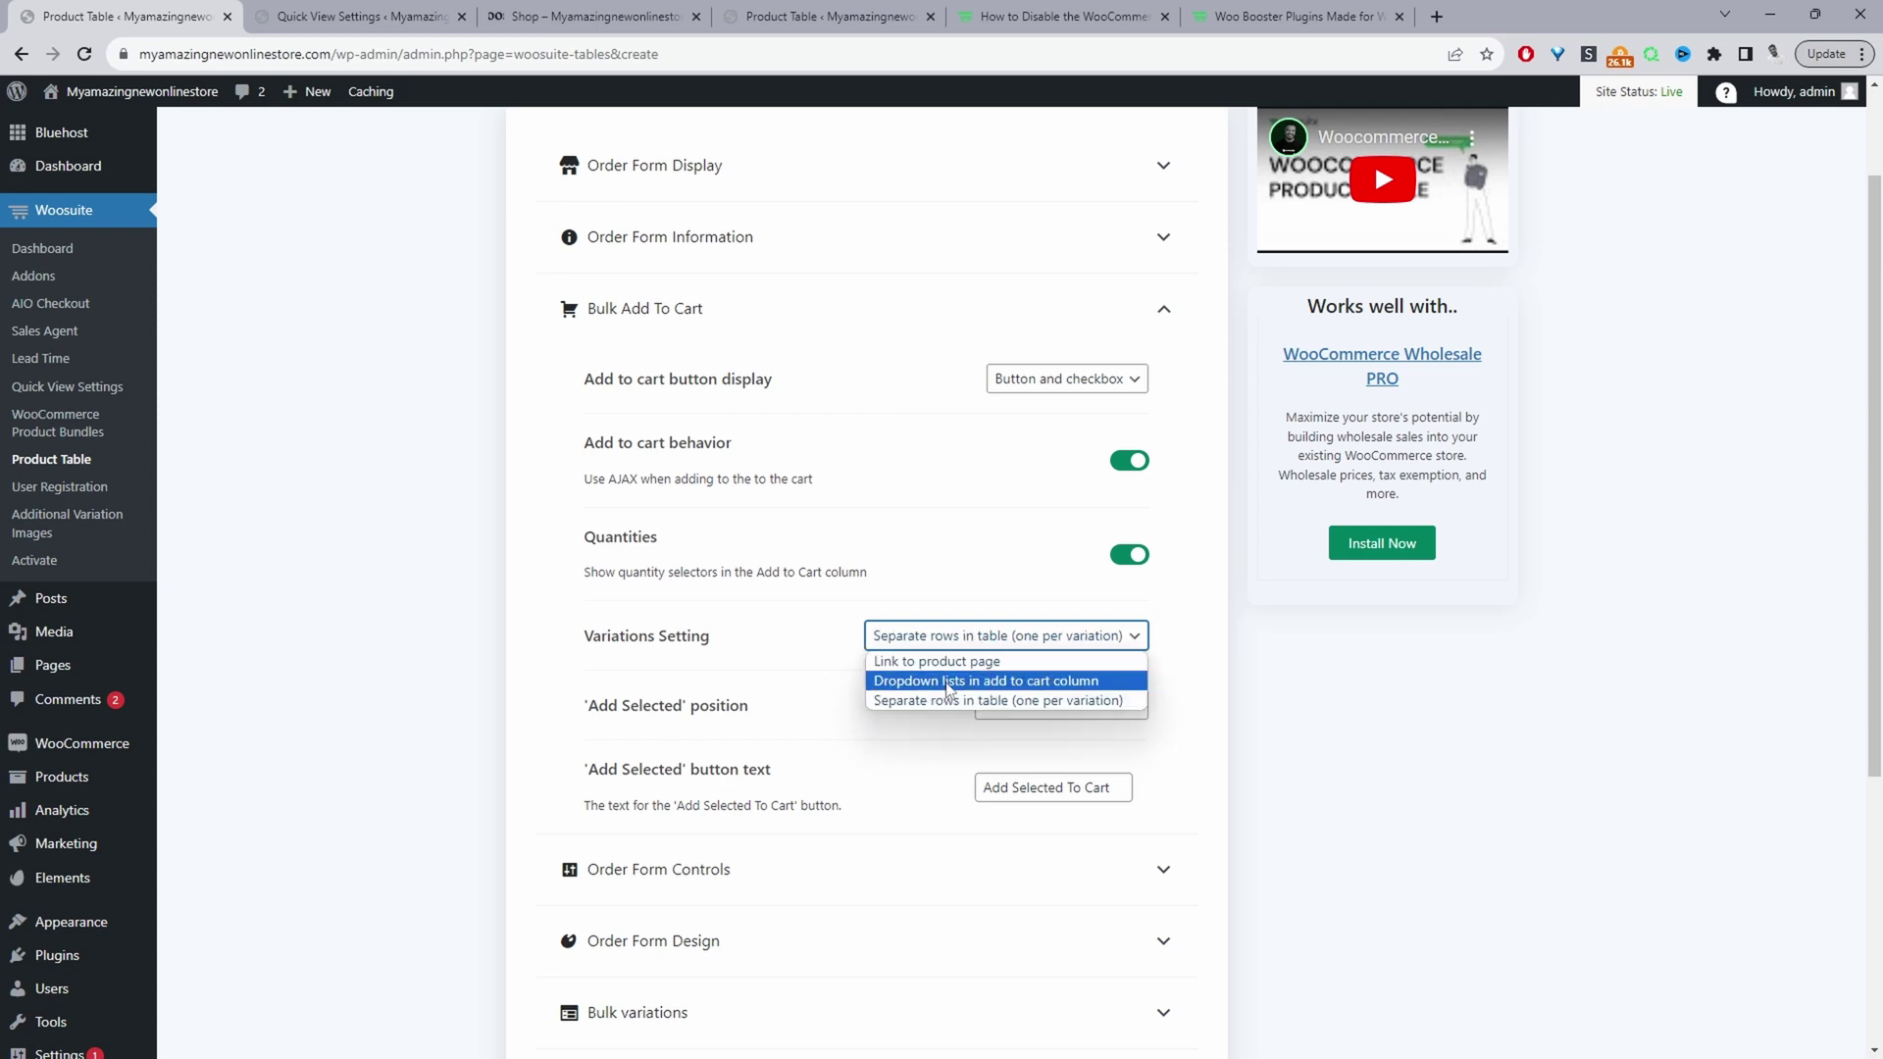
left_click(1072, 701)
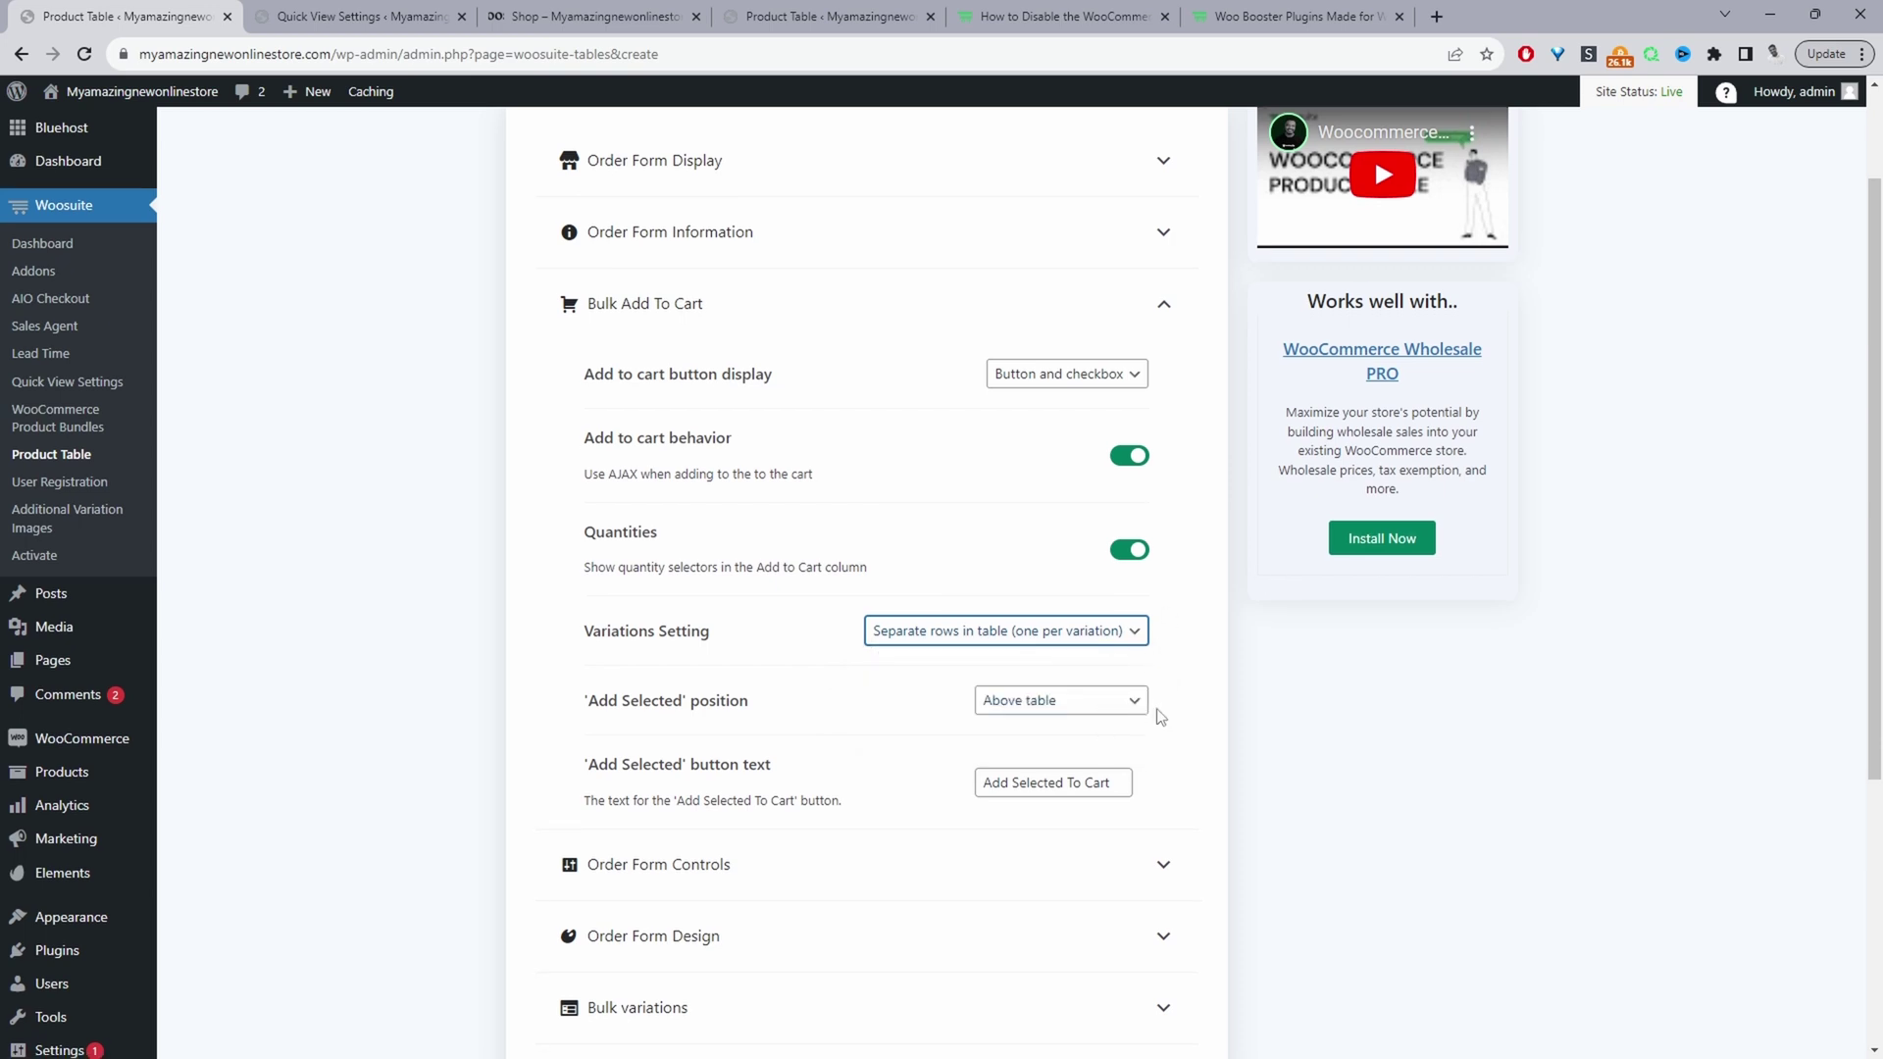
scroll(1162, 711, "down", 2)
Step: Expand Order Form Controls and look through the table's control options
left_click(1157, 737)
scroll(1030, 637, "down", 6)
scroll(898, 536, "up", 5)
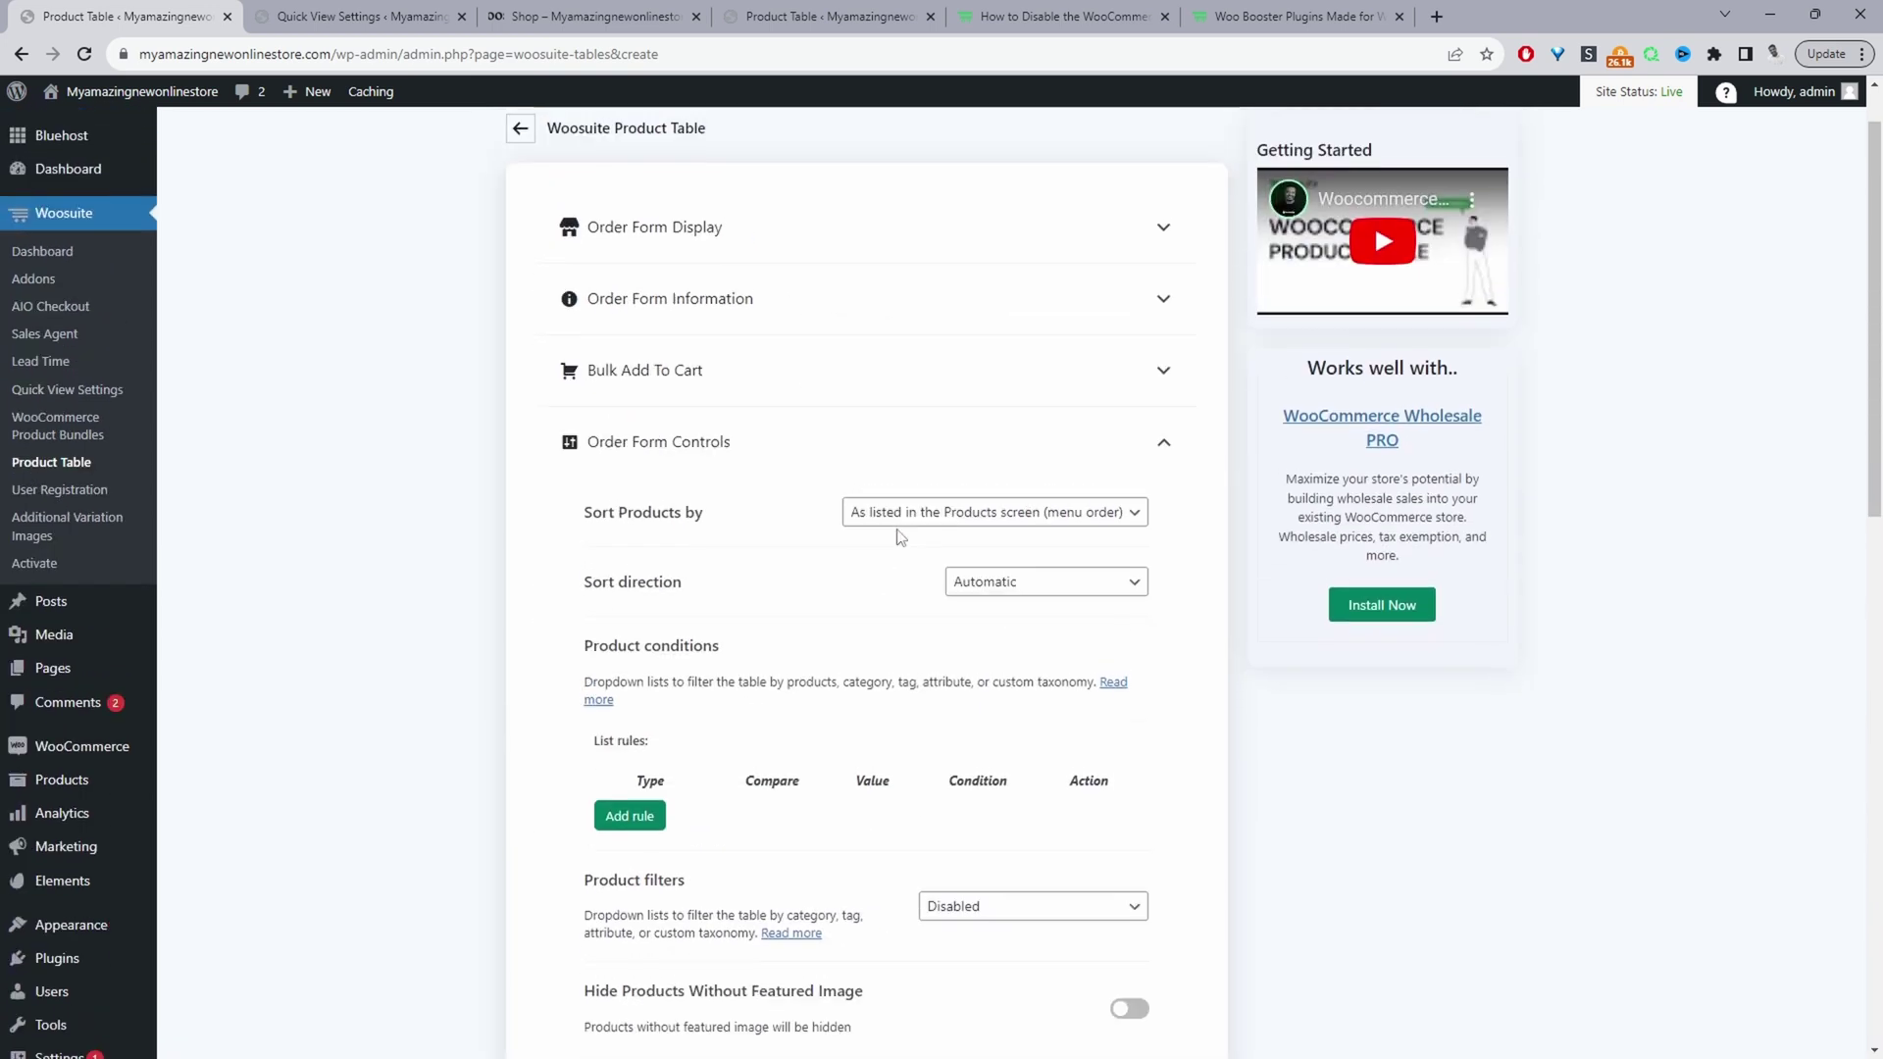
scroll(890, 578, "down", 4)
scroll(888, 586, "down", 2)
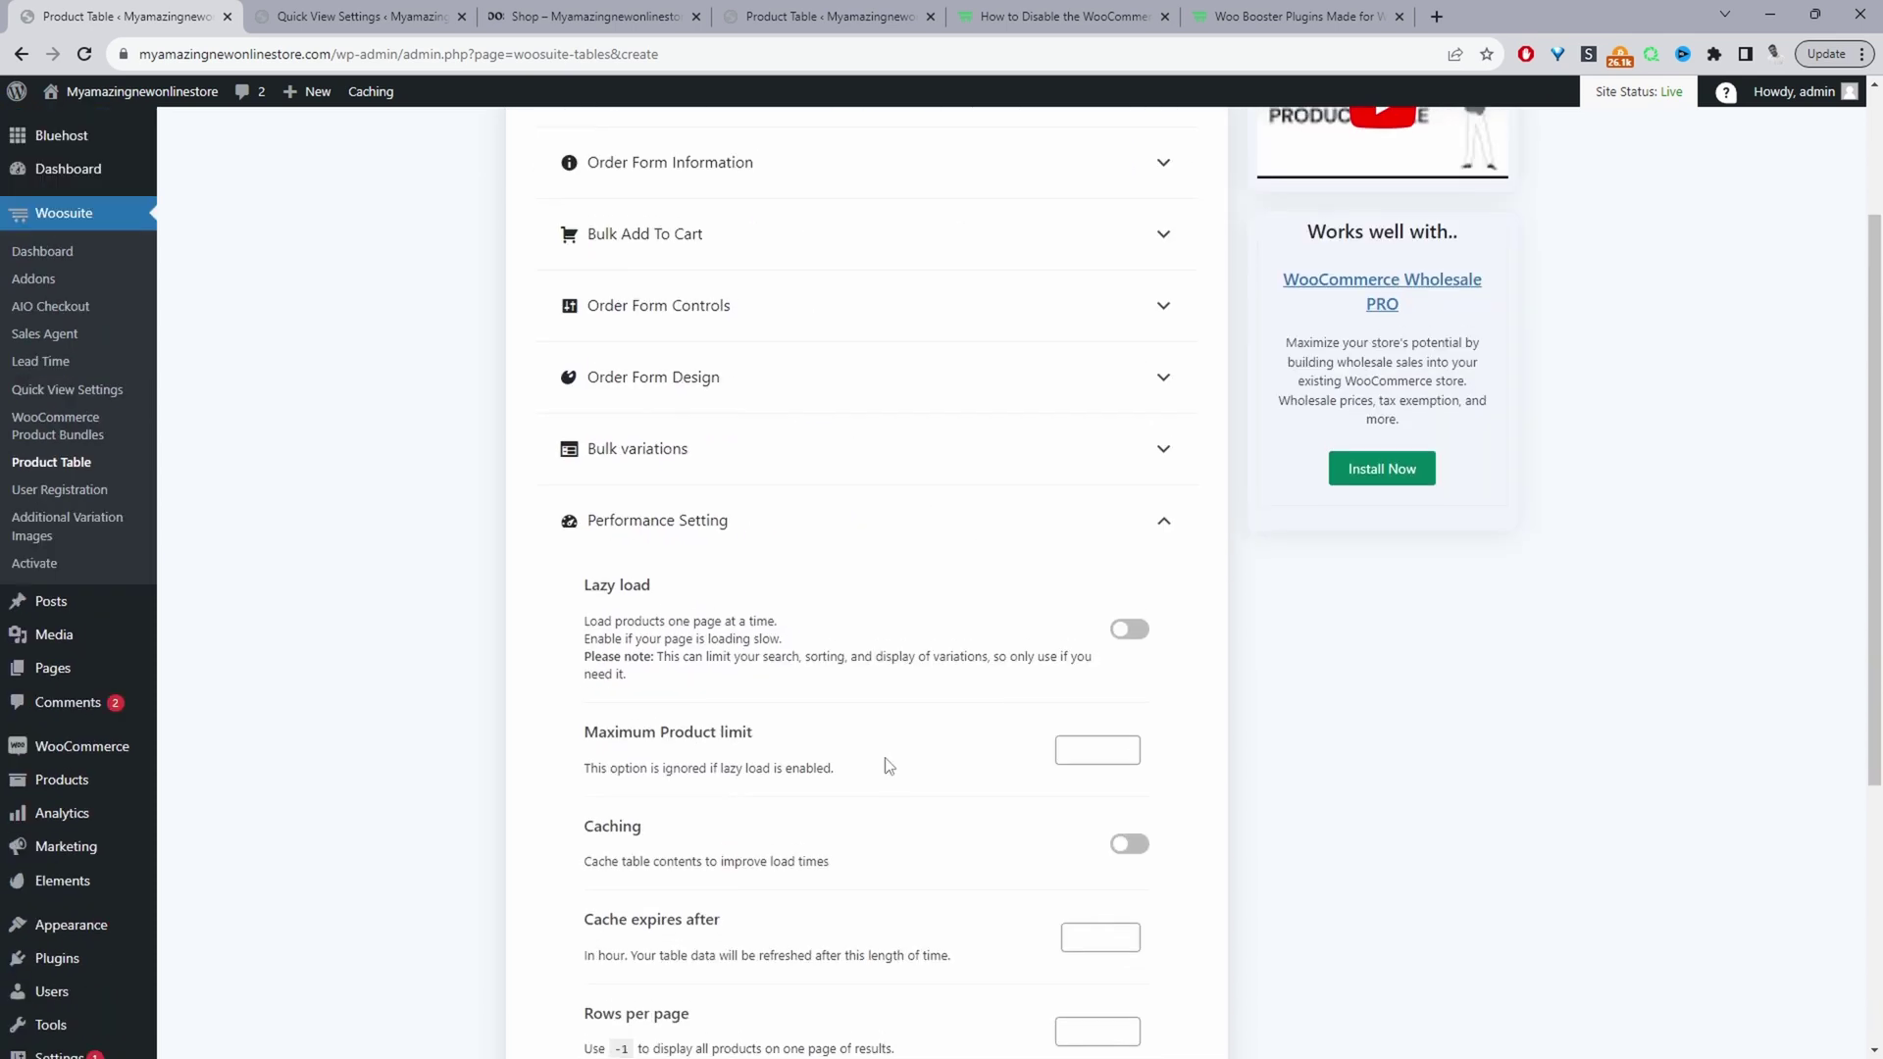
scroll(889, 766, "down", 3)
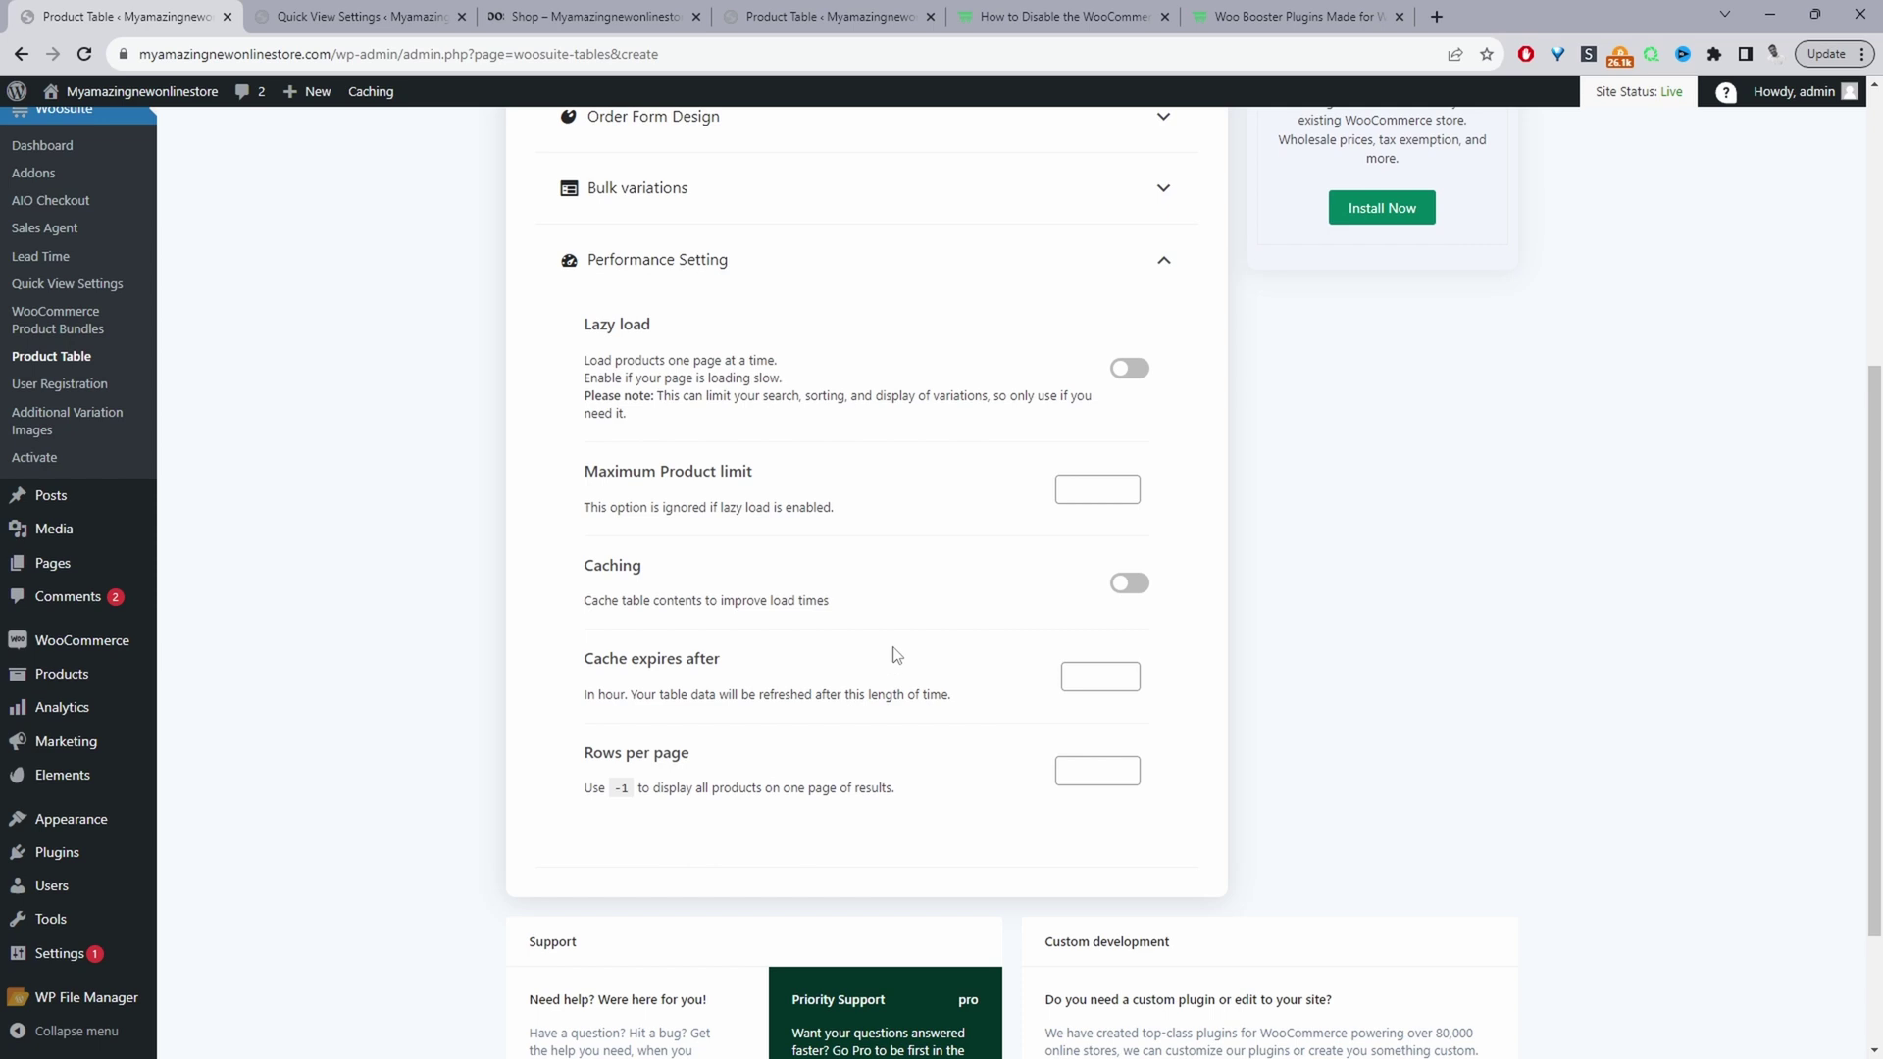
Step: Check the maximum products and 15 rows per page settings, then save the table
left_click(1081, 491)
left_click(1088, 770)
scroll(1216, 677, "up", 5)
left_click(1455, 143)
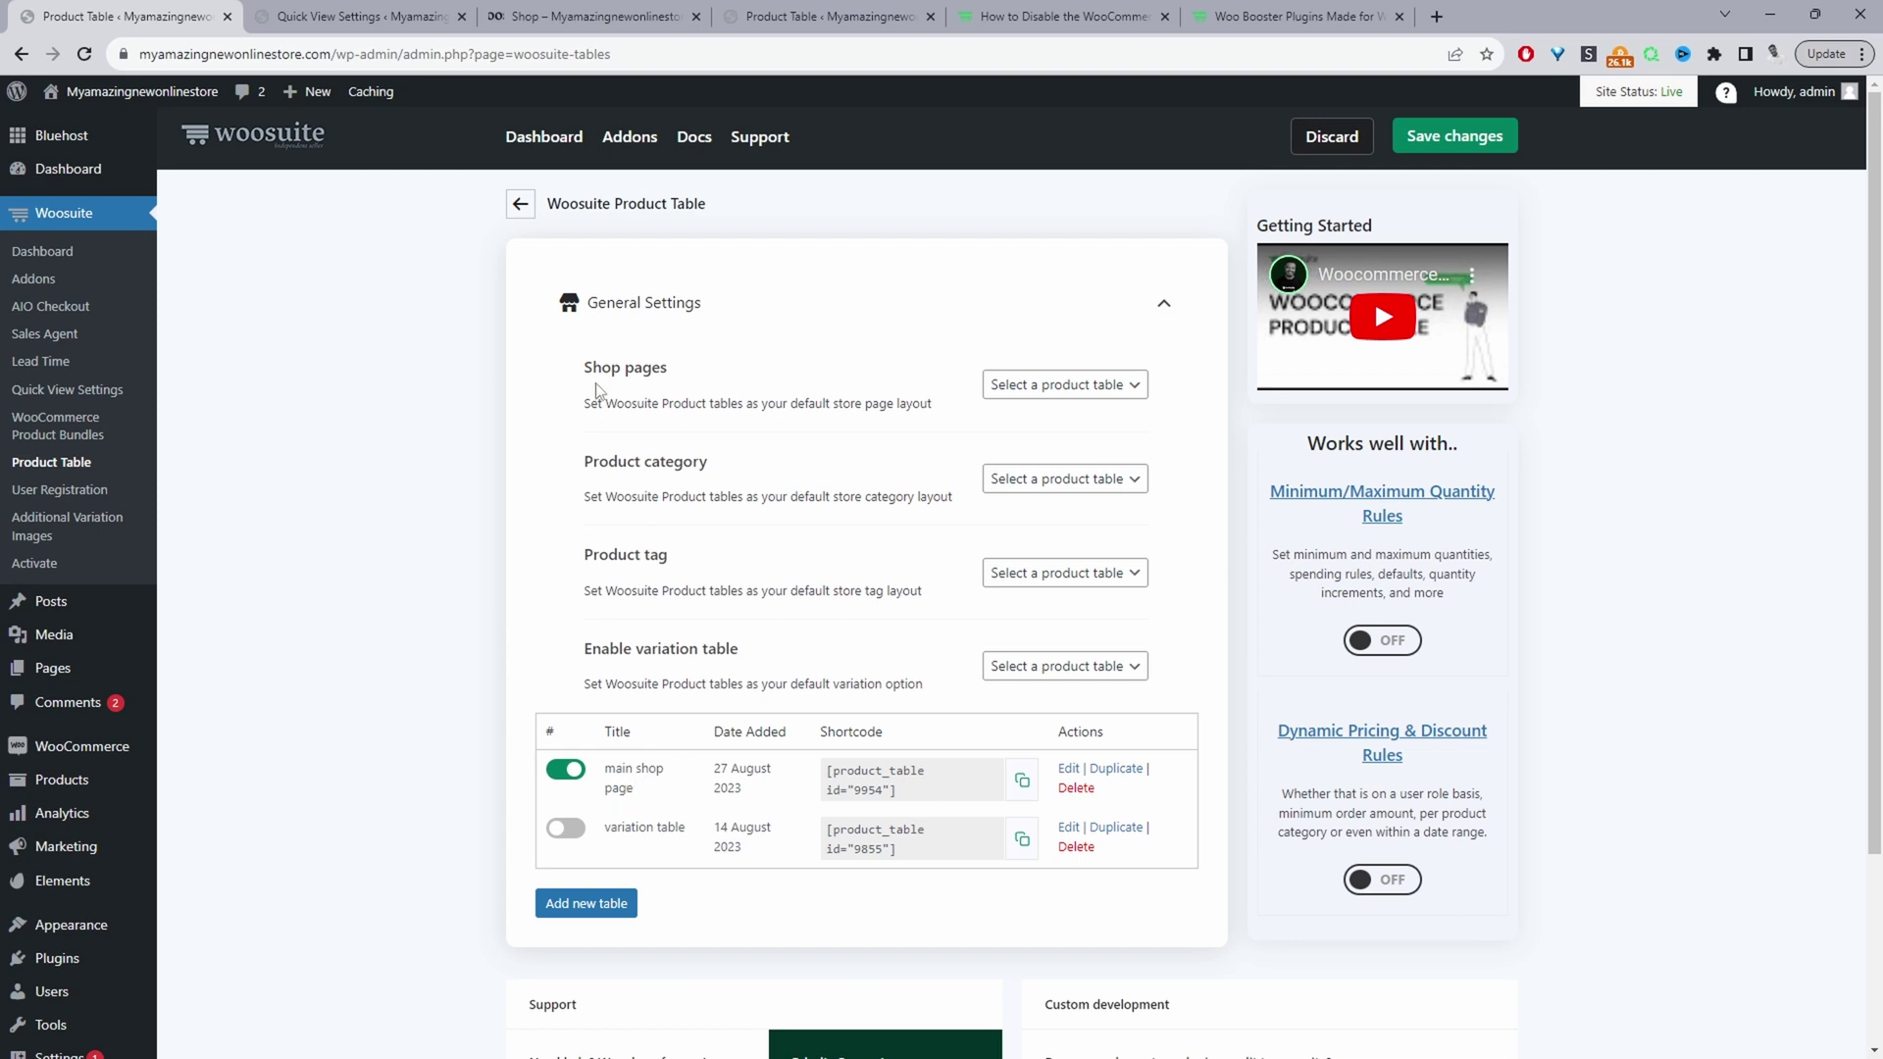
Step: Use the main shop page table for Shop pages, Product category and Product tag pages
left_click(1012, 385)
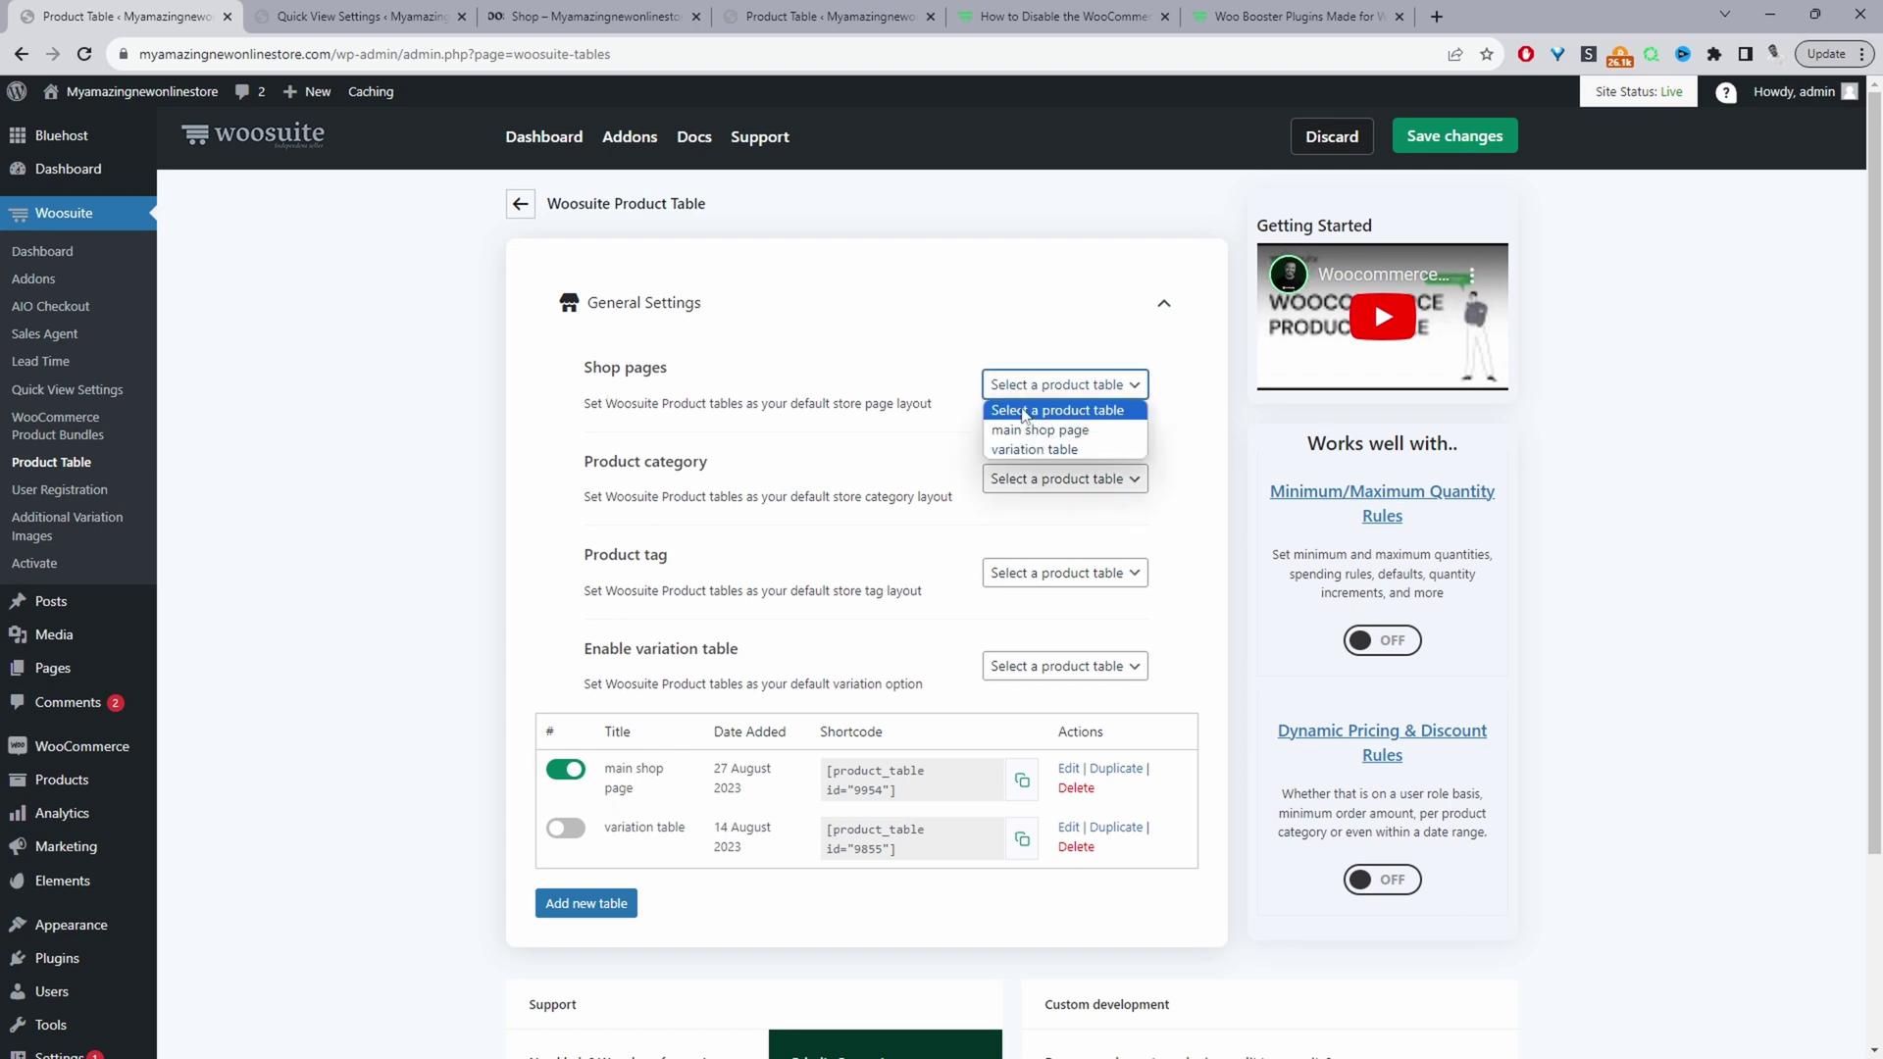
left_click(1029, 430)
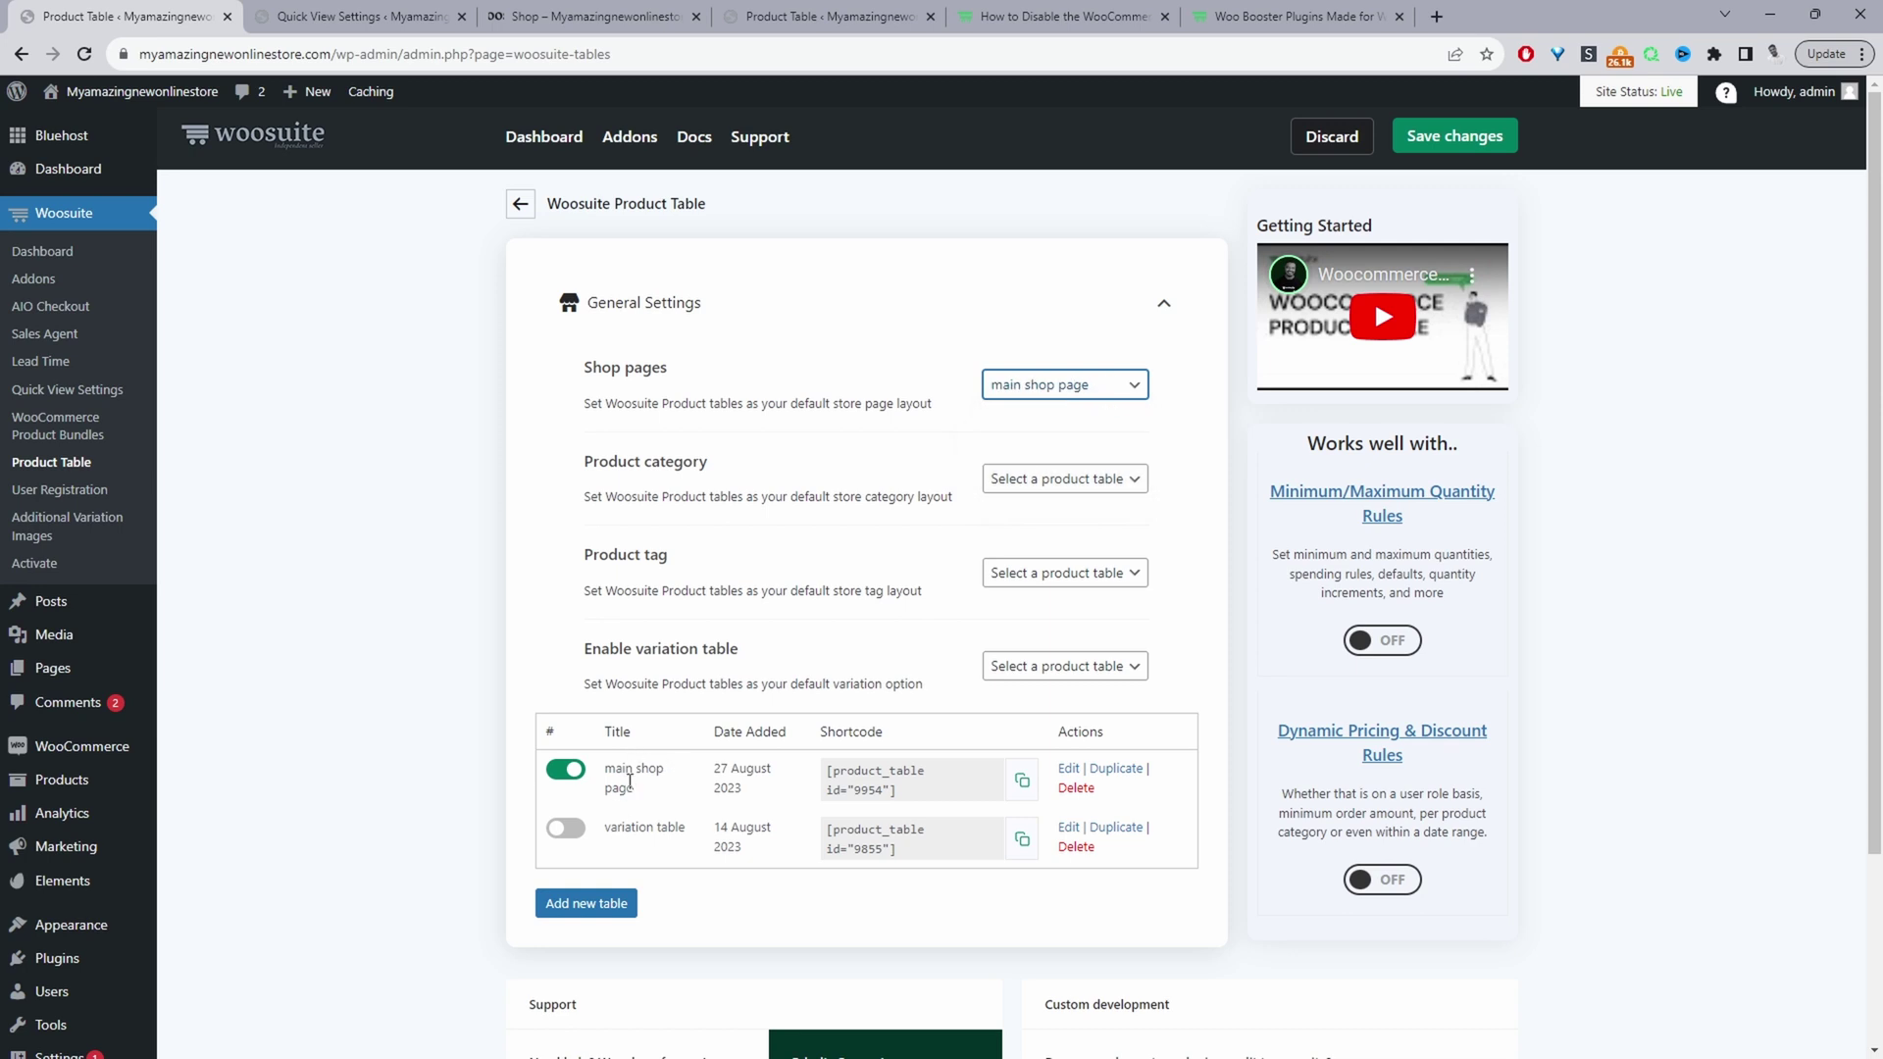
left_click(1062, 477)
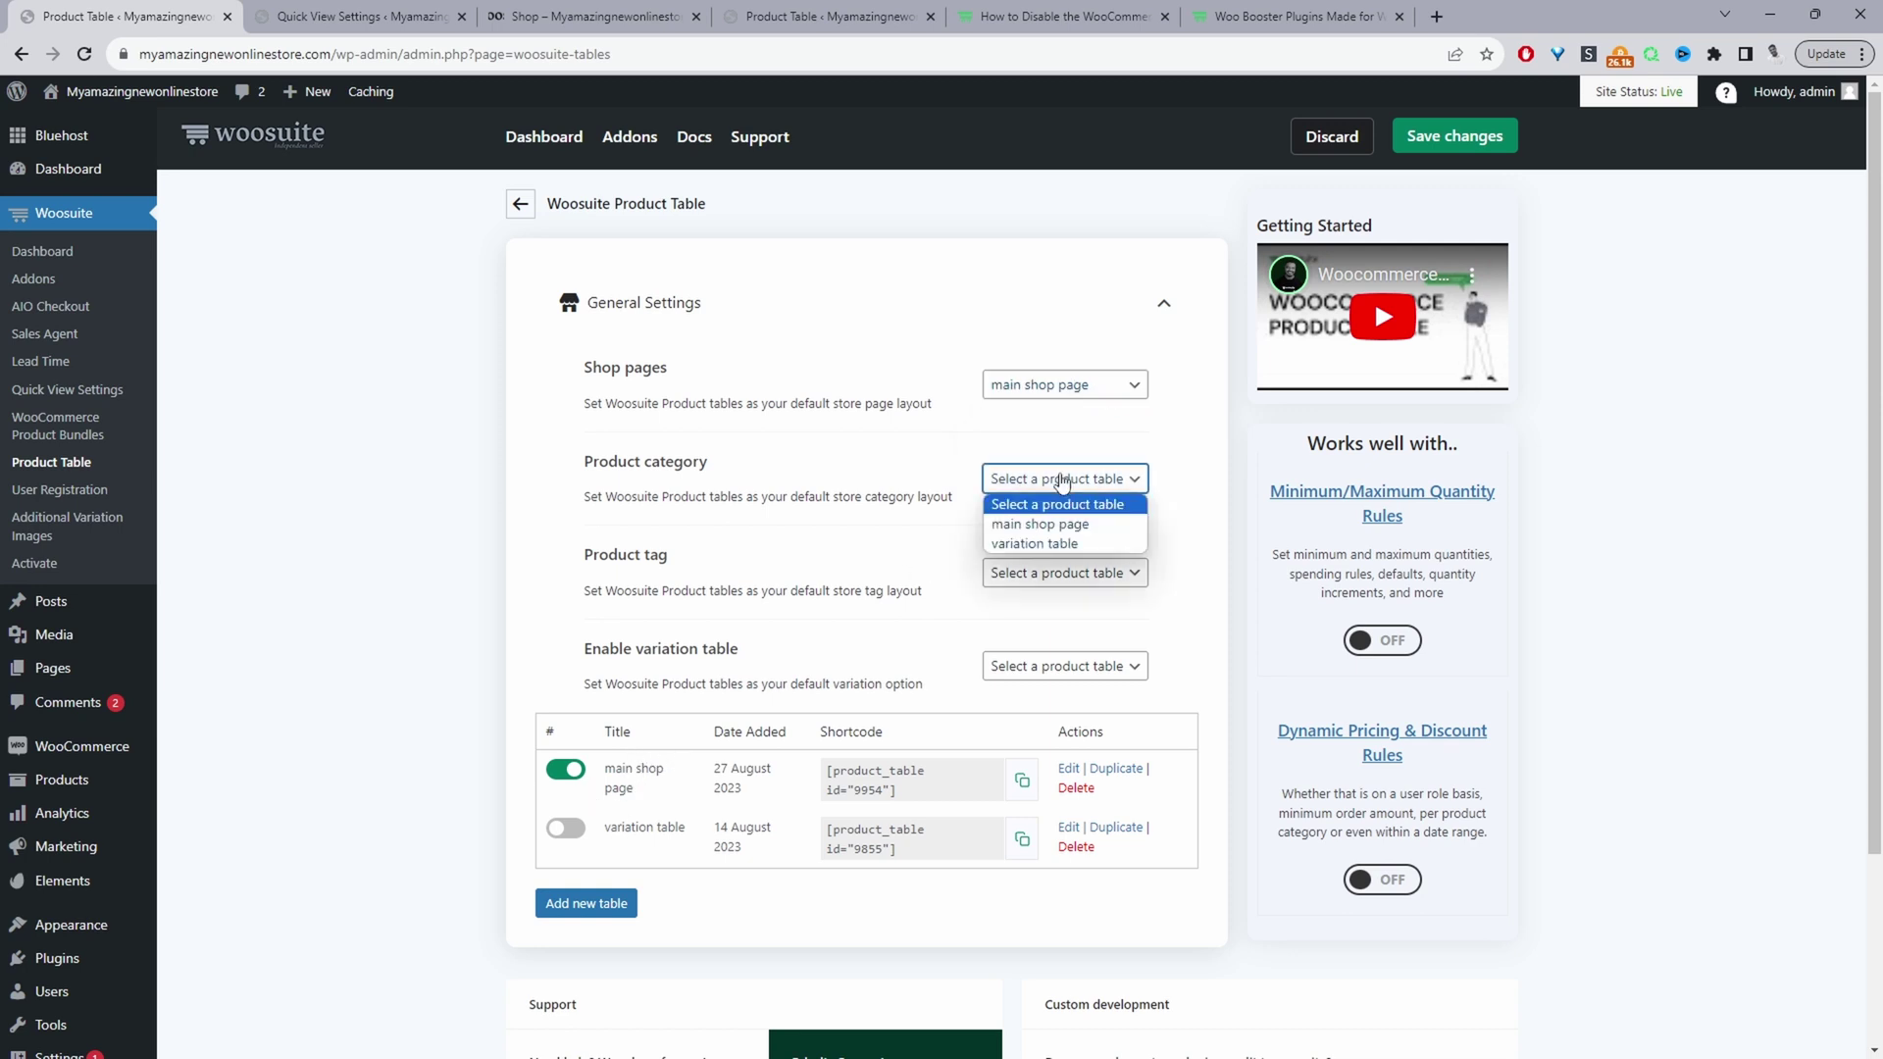
left_click(1030, 521)
left_click(1040, 569)
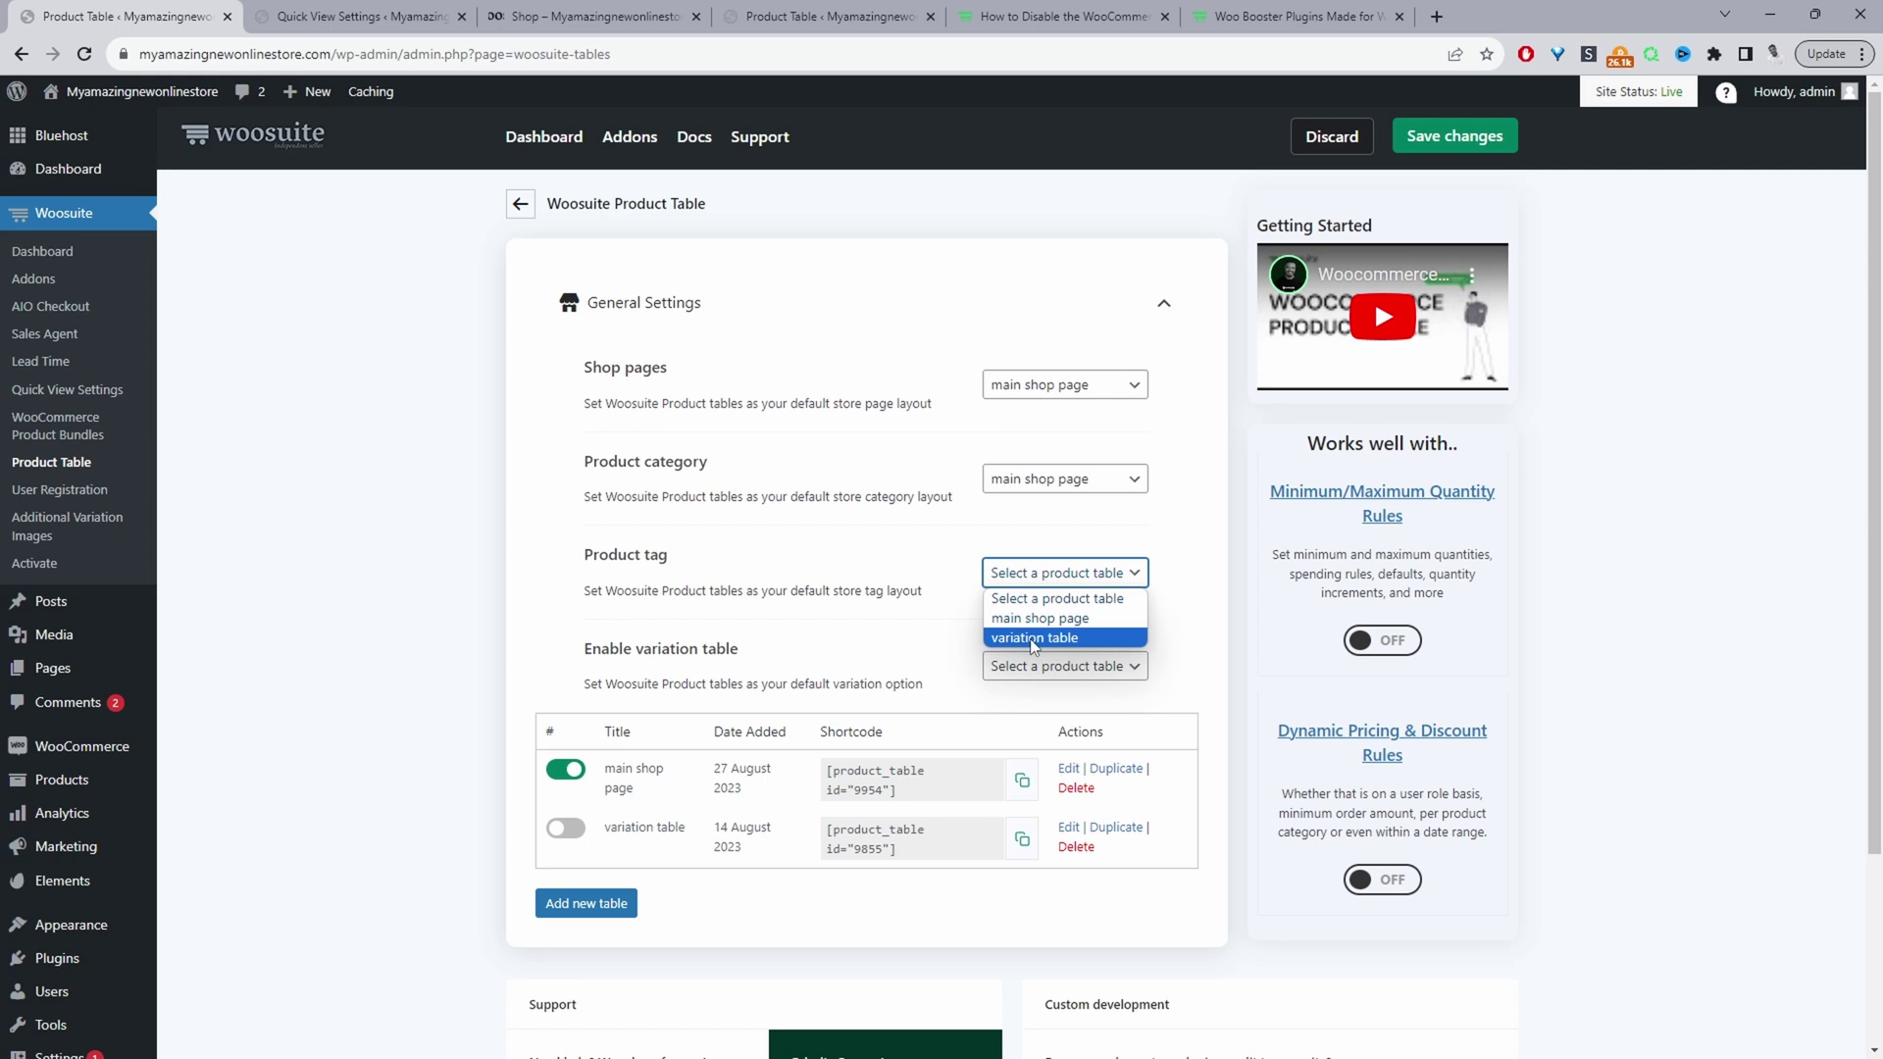
left_click(1032, 617)
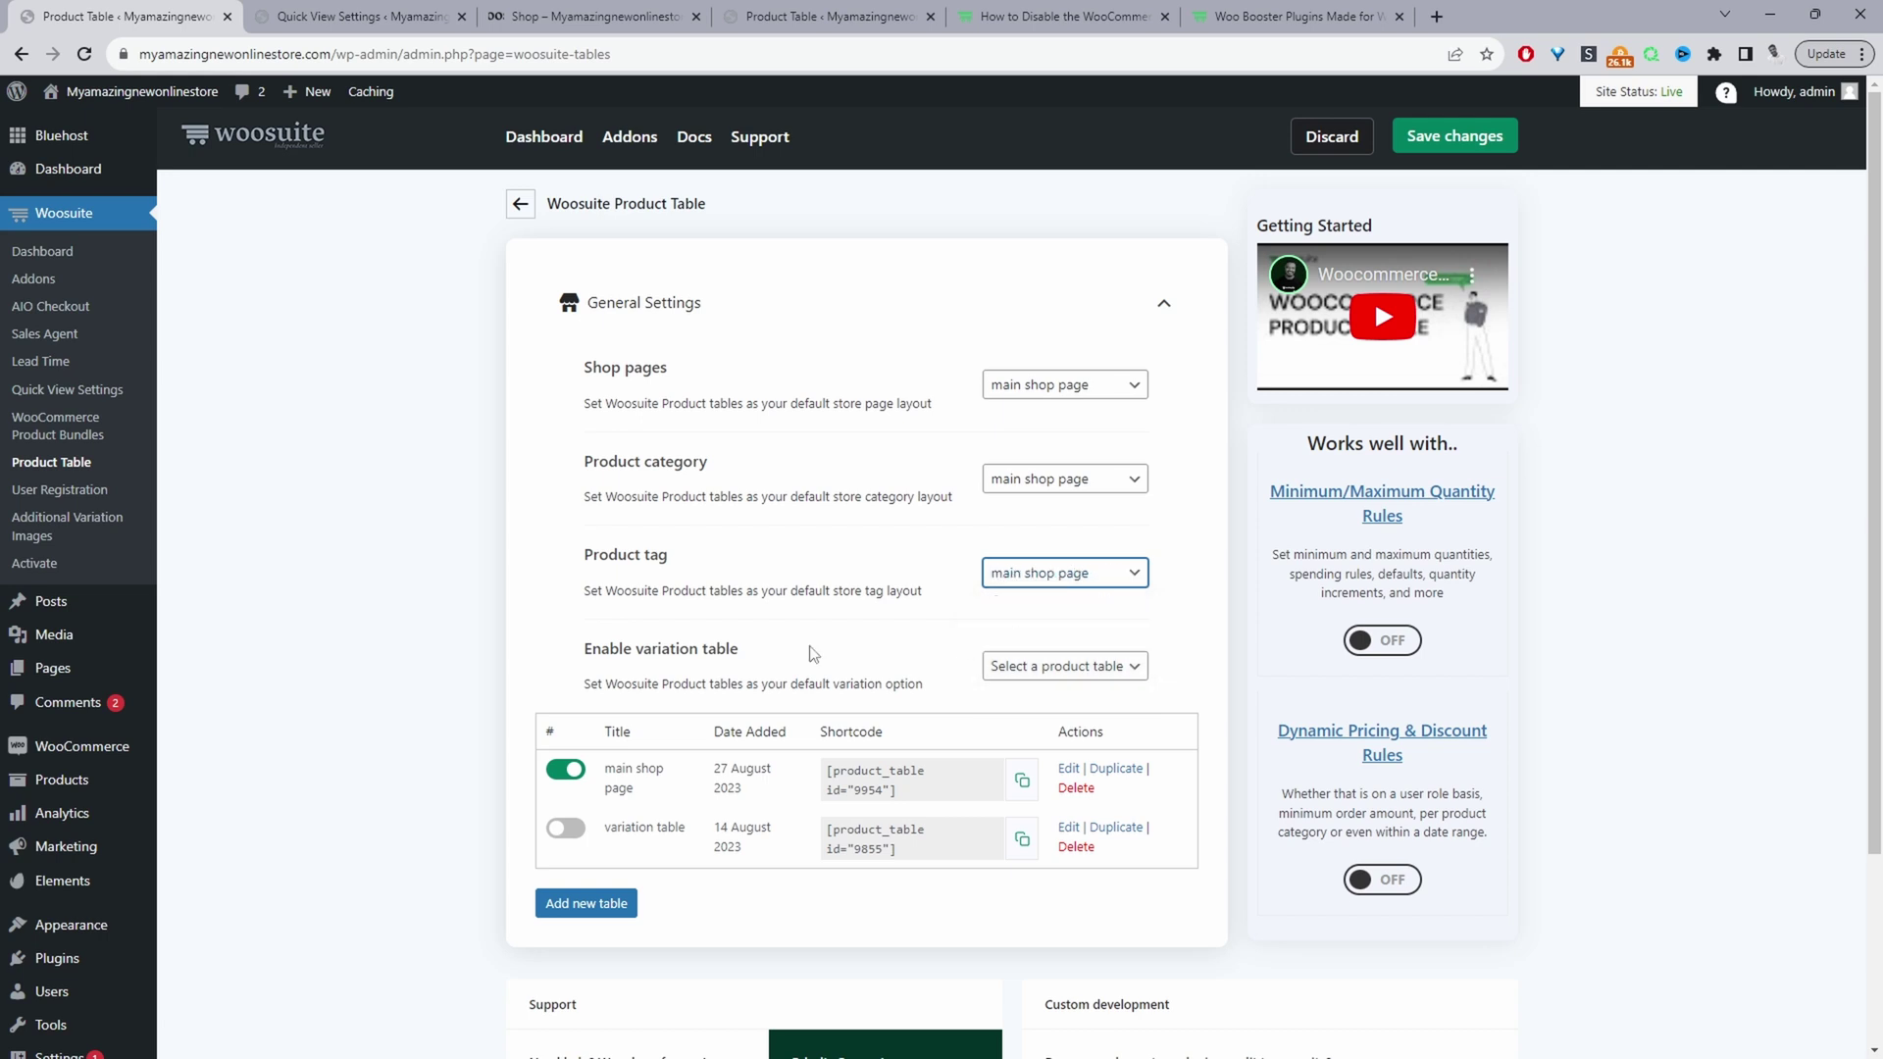
Step: Save the table settings and reload the Shop page to see the product table
left_click(1466, 142)
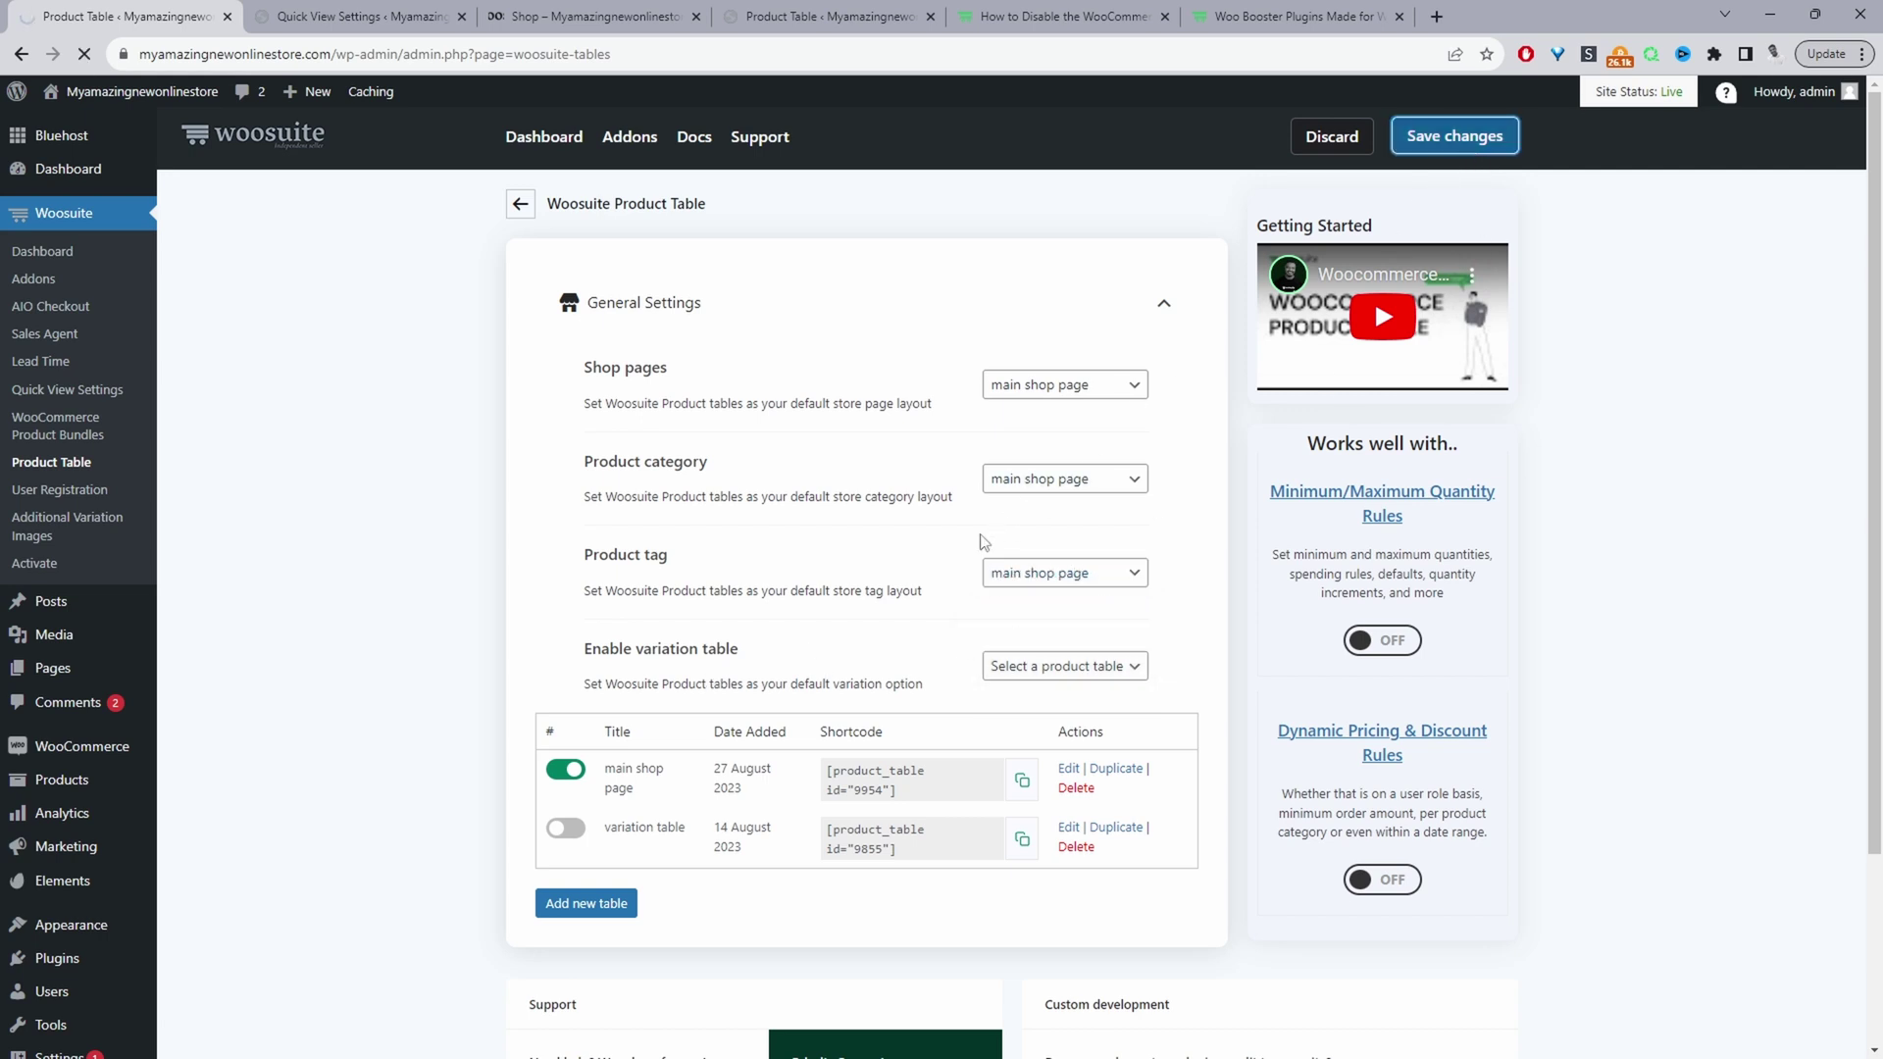
left_click(589, 15)
key("F5")
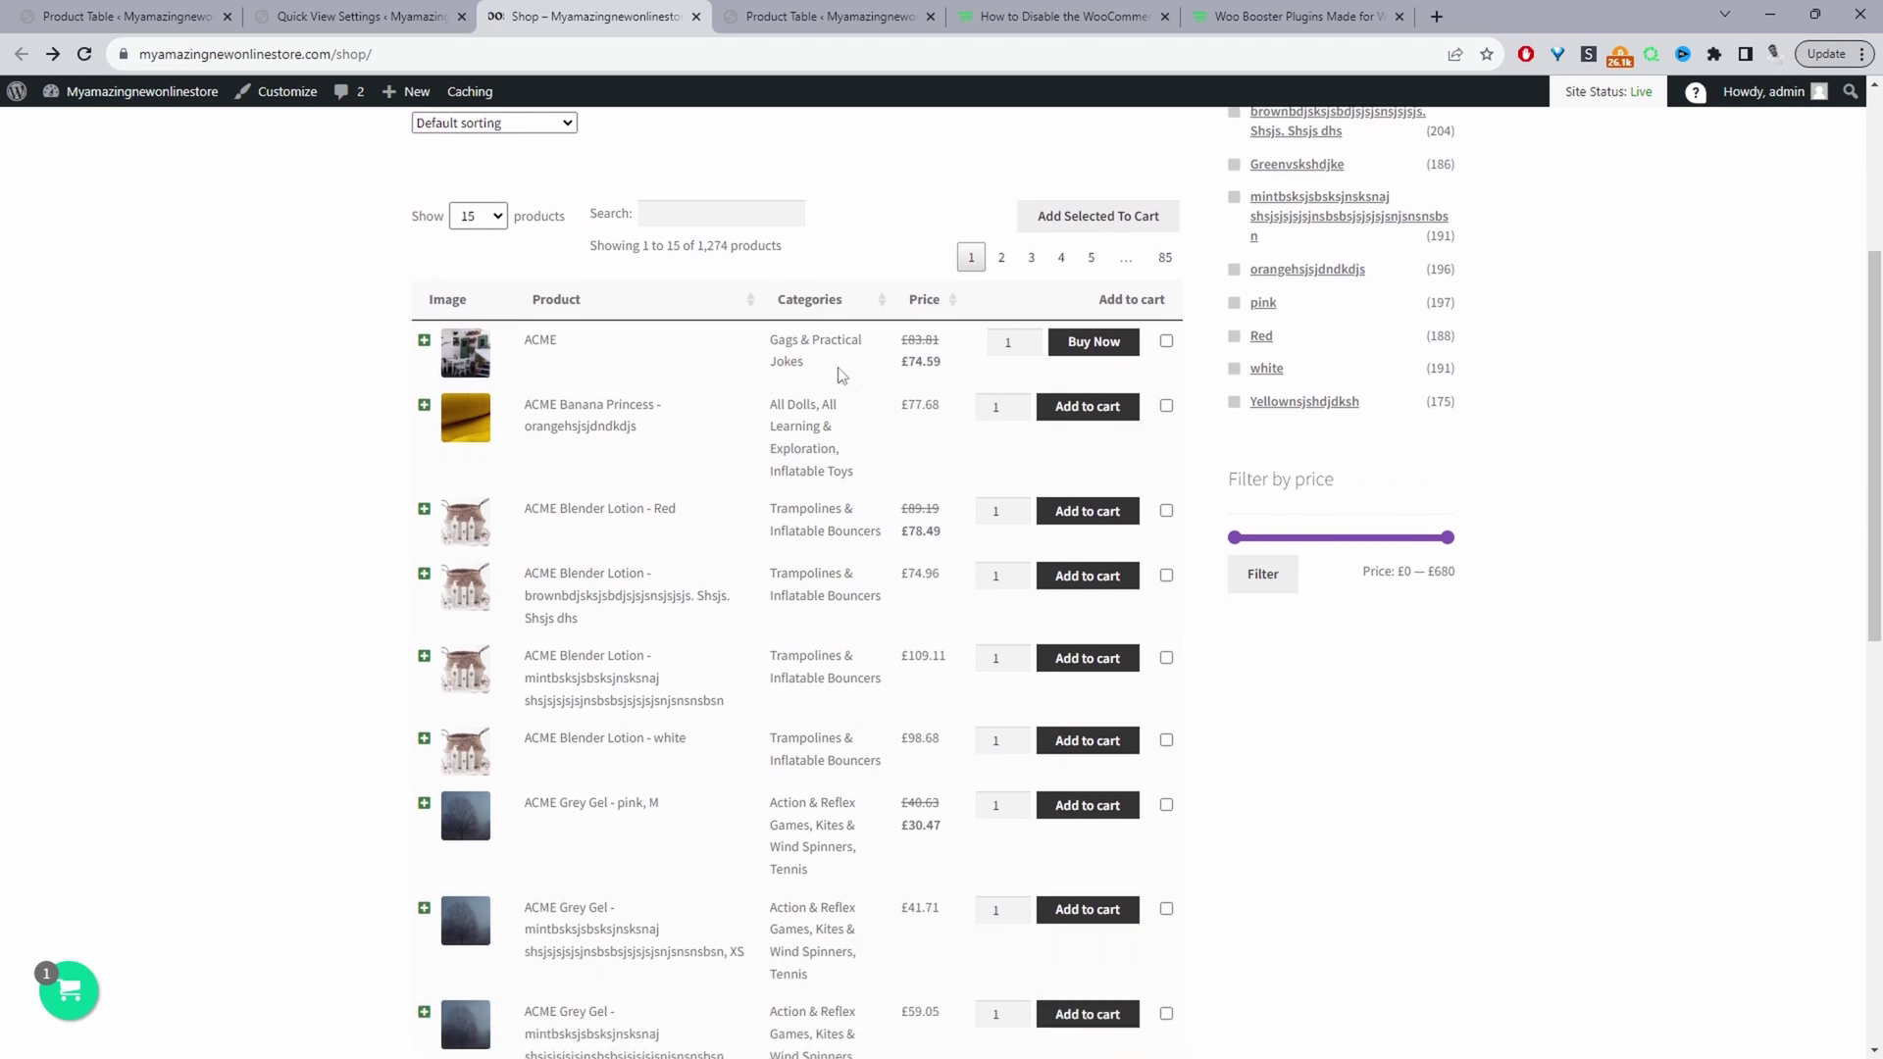
Step: Expand the ACME Banana Princess row and preview it in Quick View
scroll(744, 534, "up", 3)
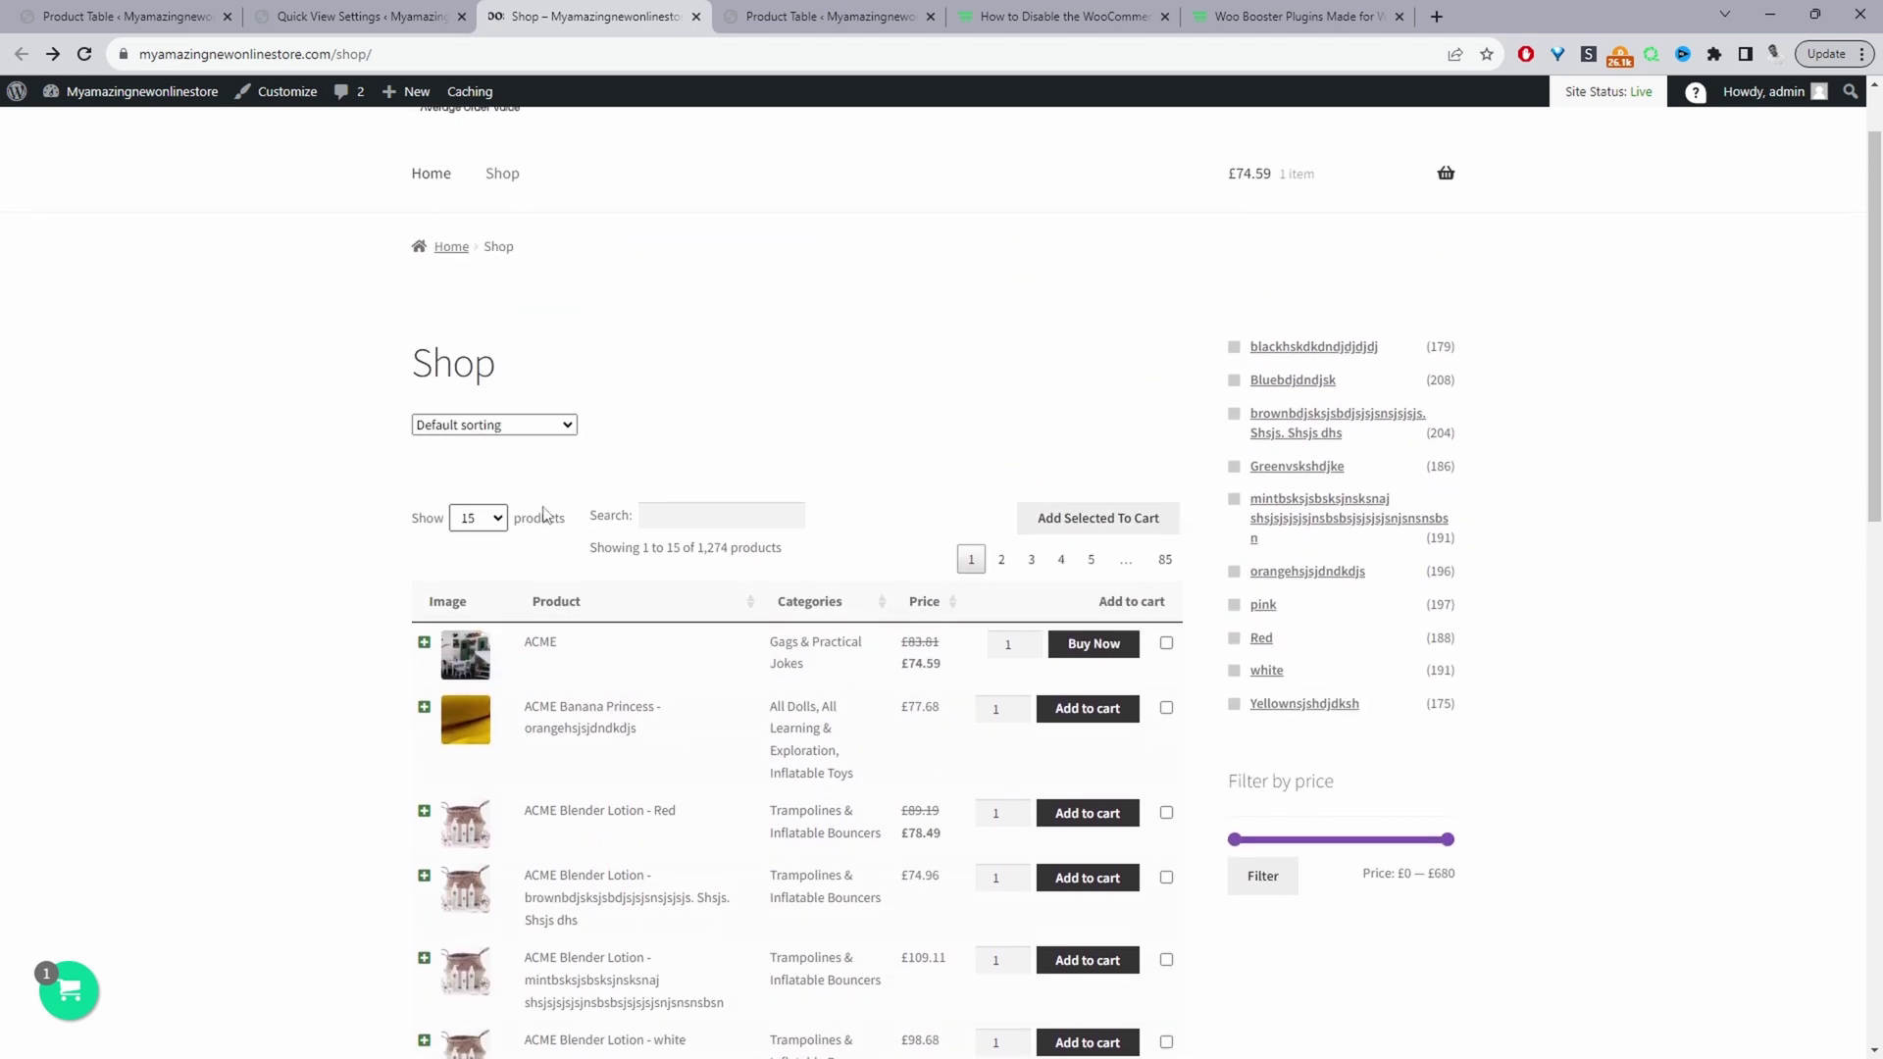
scroll(546, 514, "down", 3)
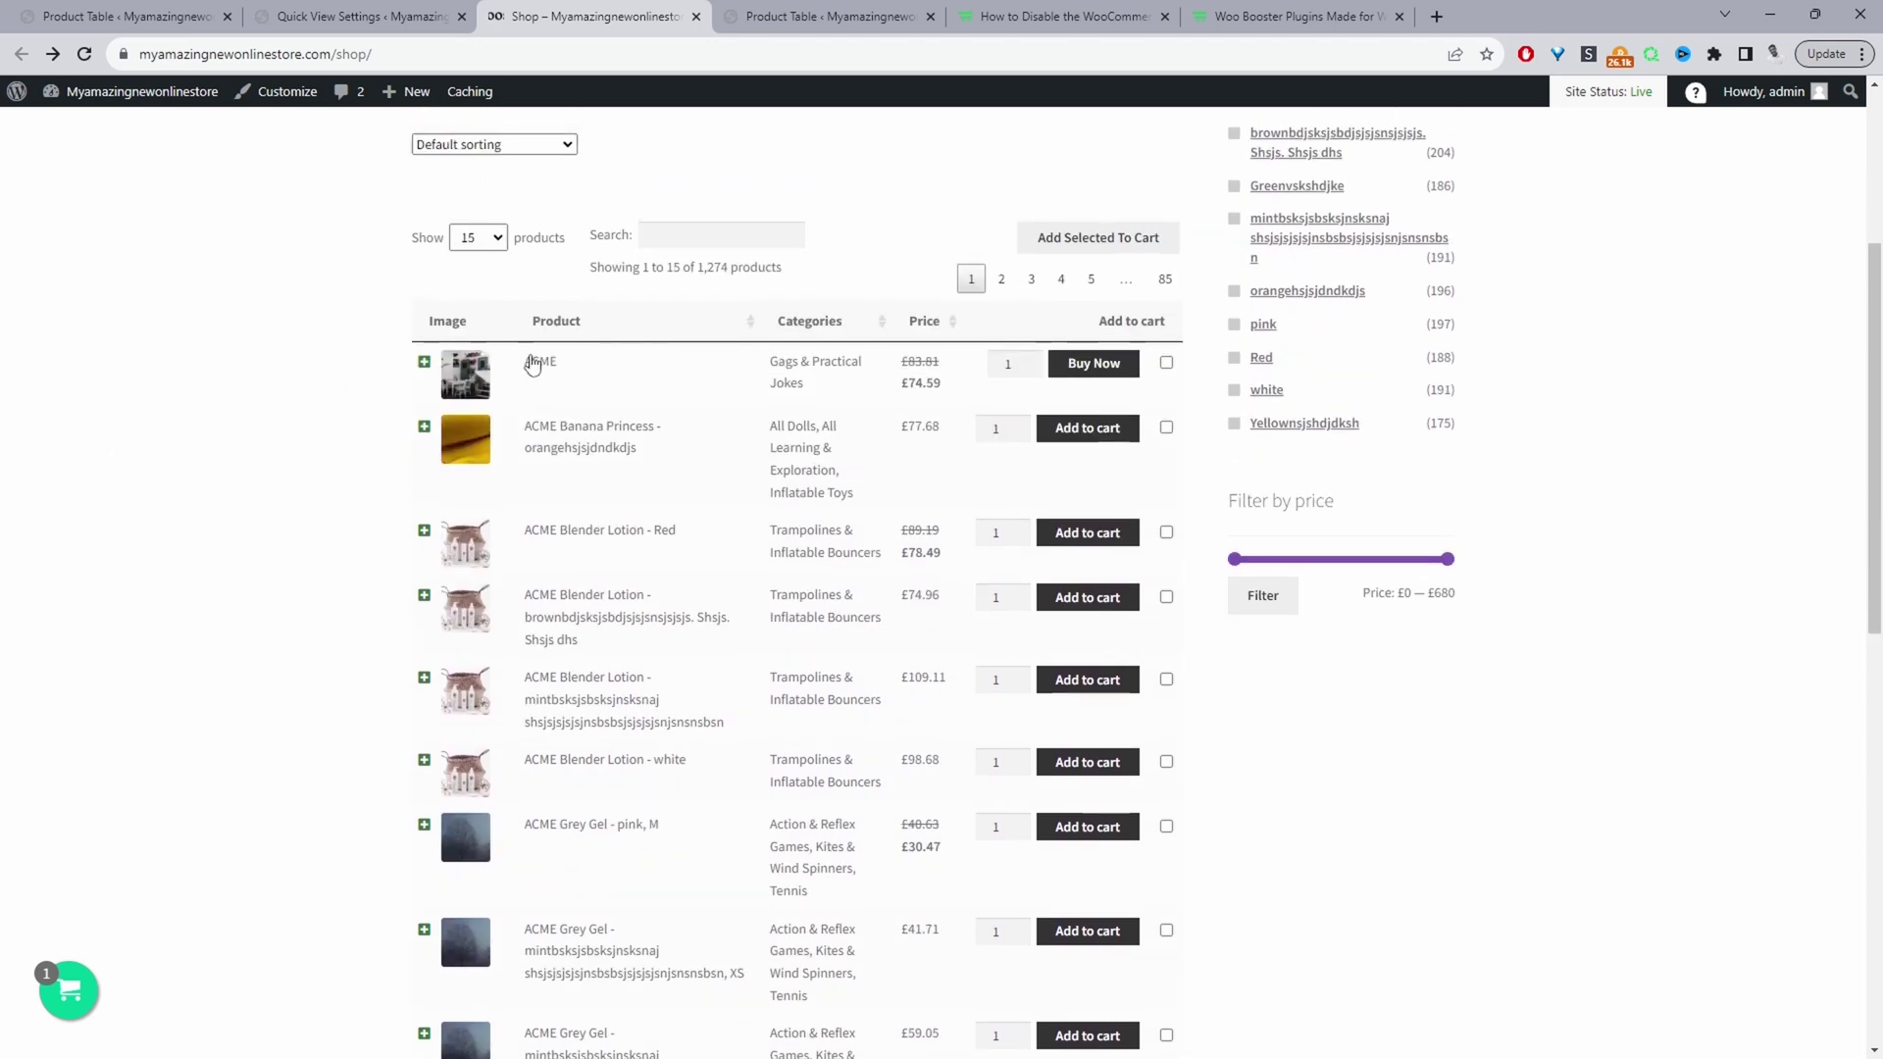
double_click(545, 365)
left_click(588, 509)
left_click(483, 449)
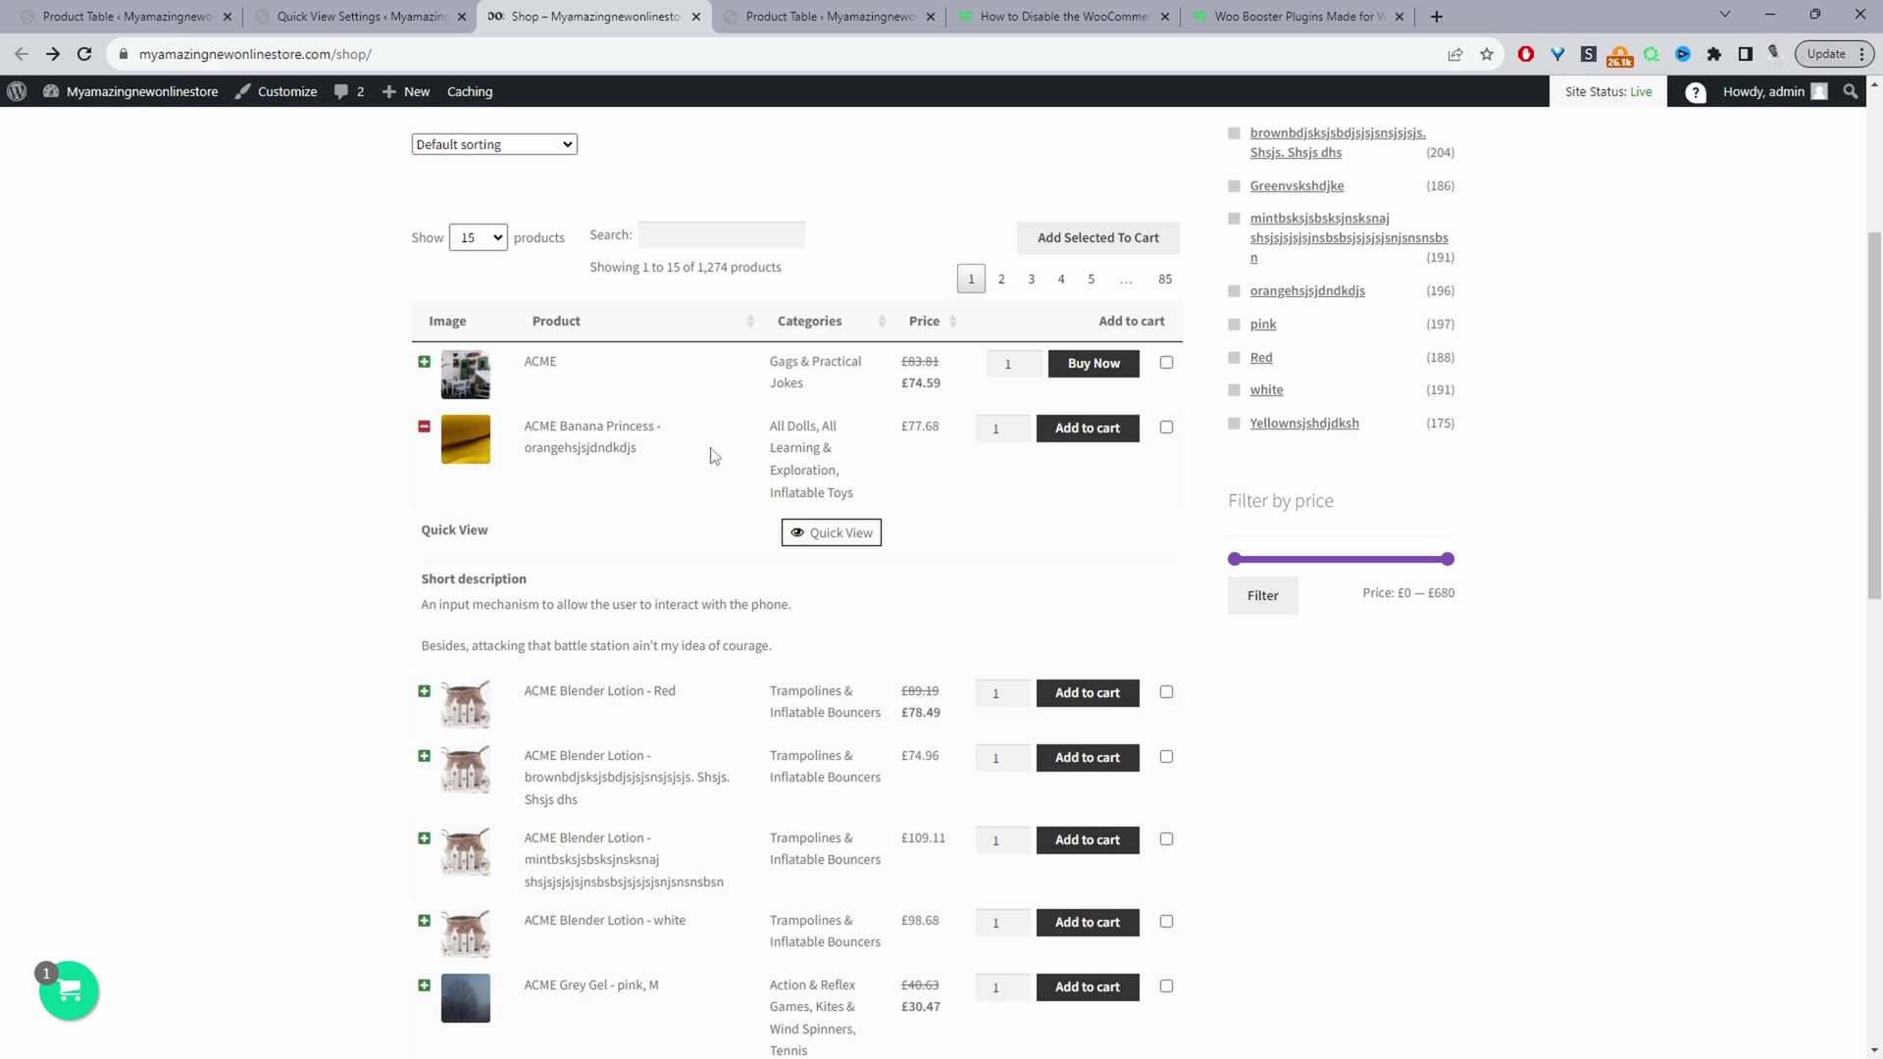
left_click(829, 535)
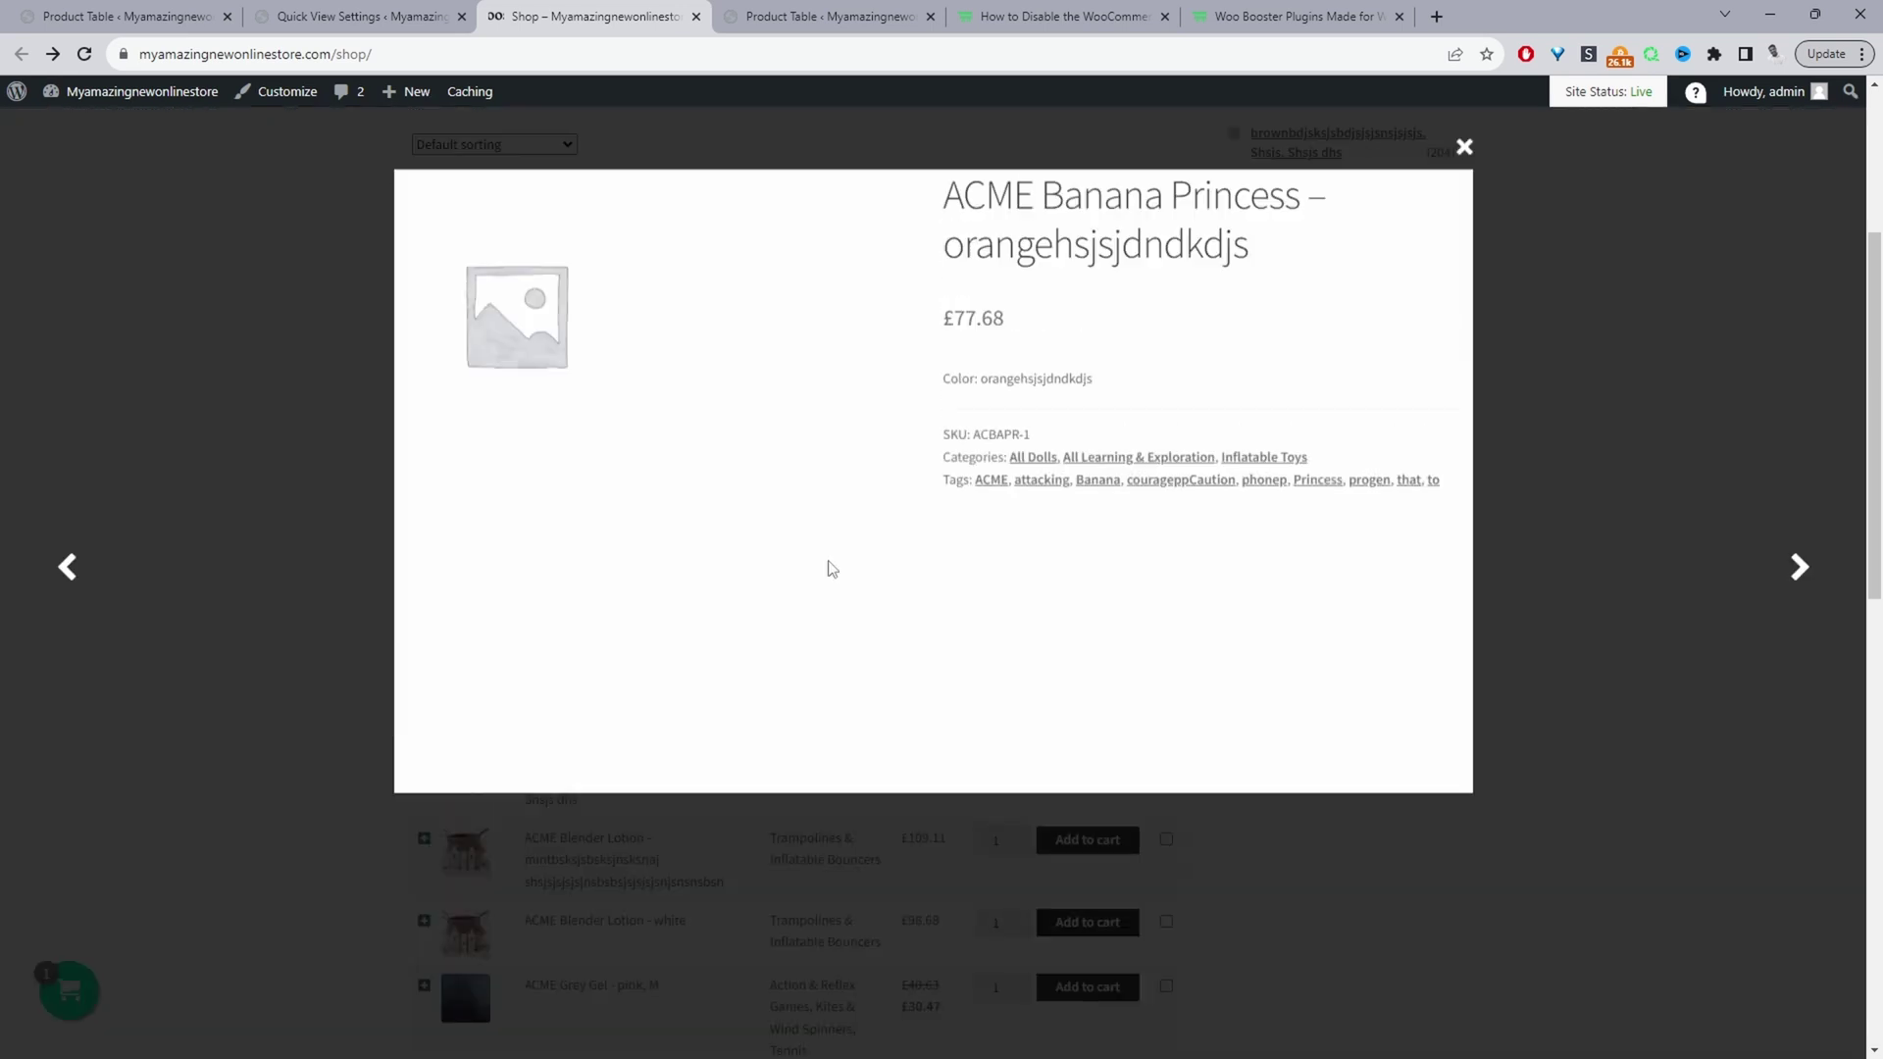
Step: Close the Quick View and add ACME Grey Gel - pink, M to the cart
left_click(1465, 233)
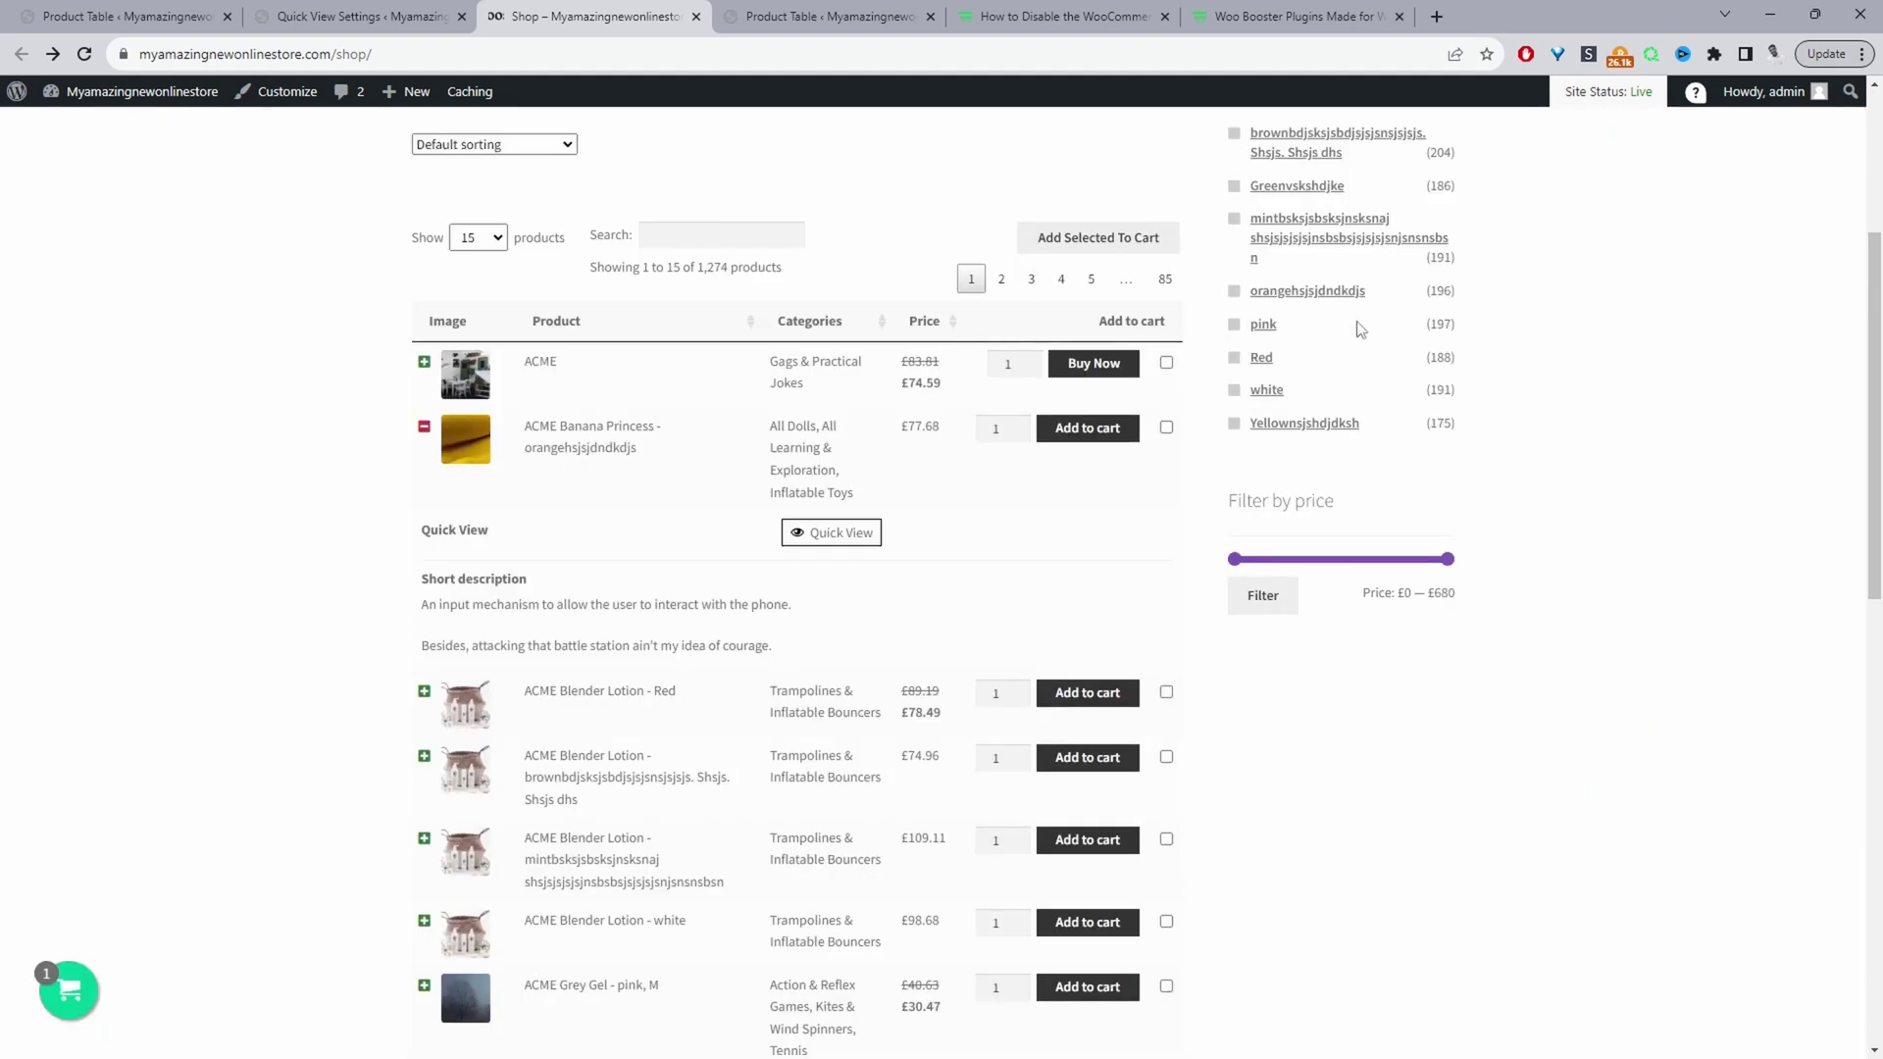
scroll(1284, 314, "down", 5)
left_click(1110, 449)
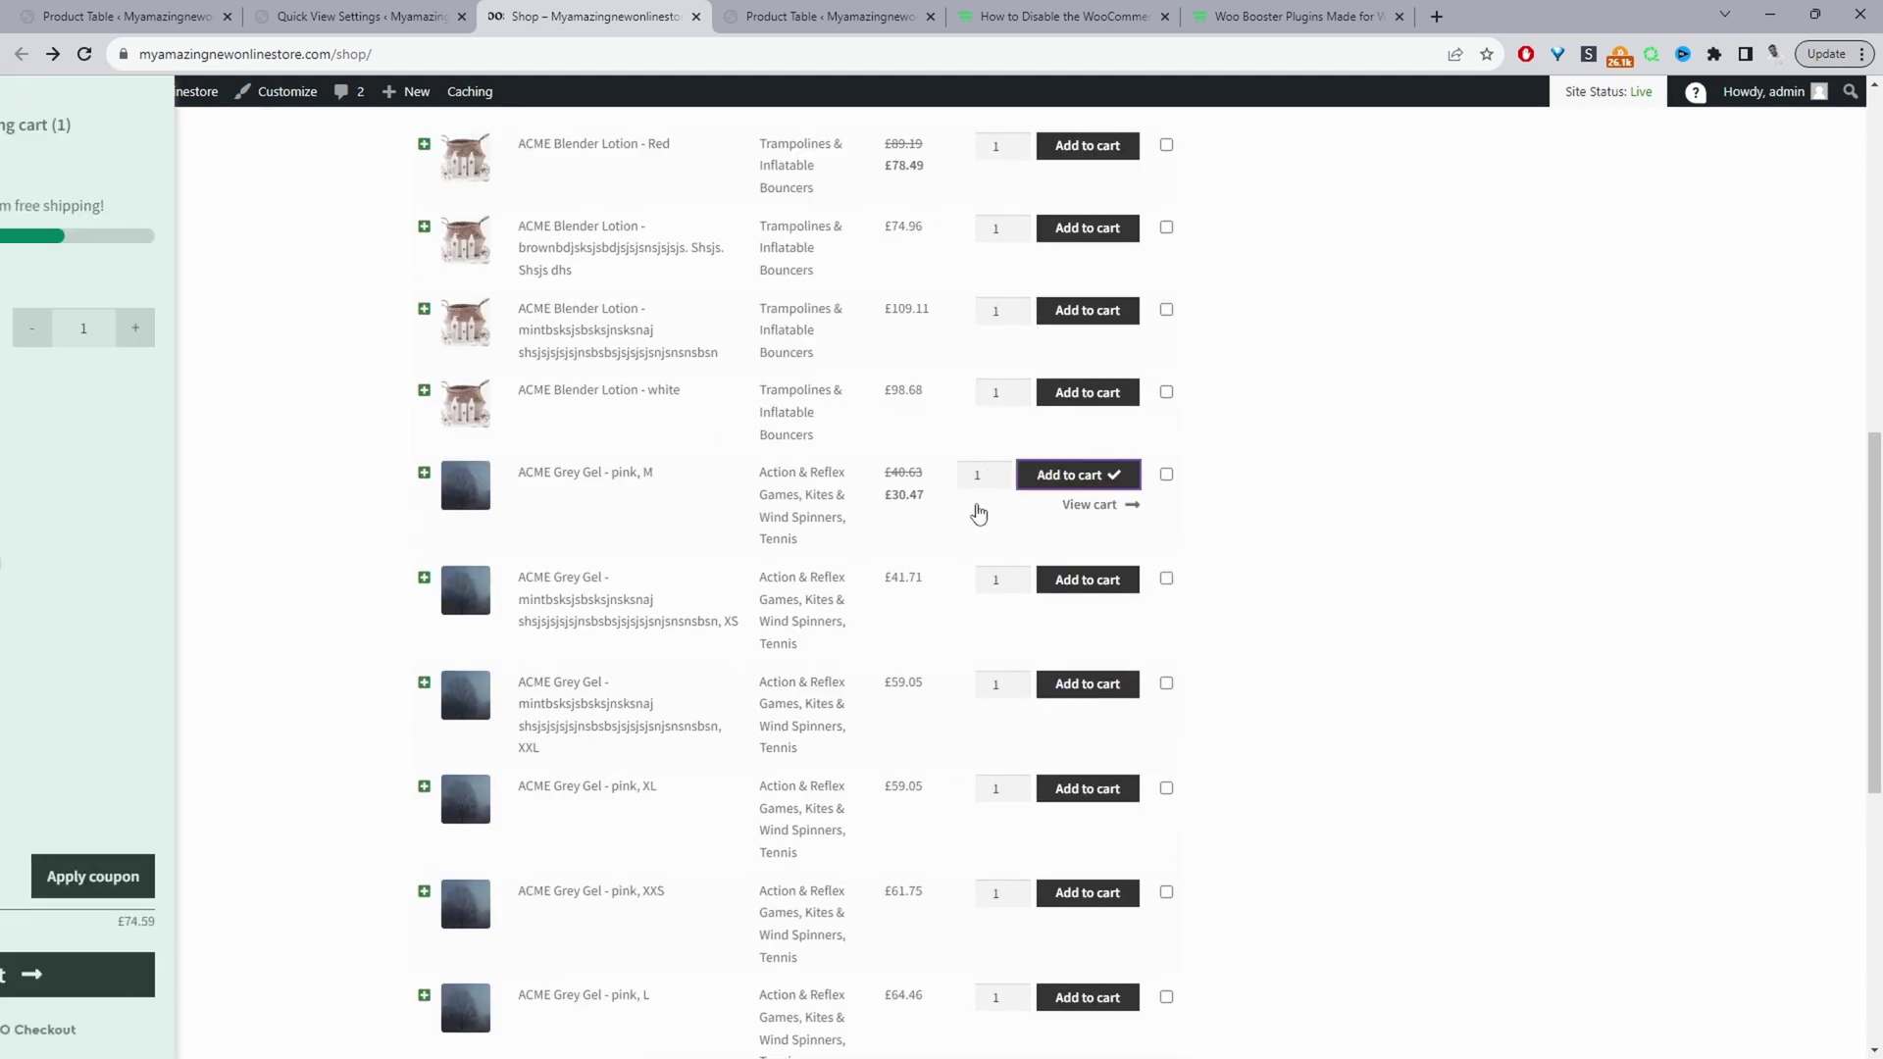